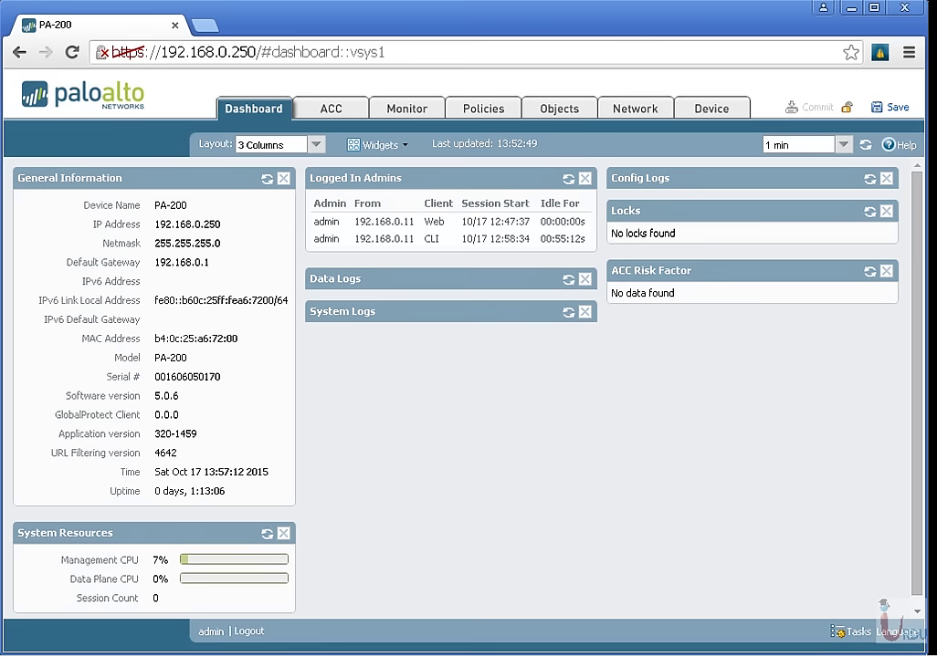
Log out of the PA-200 admin session using the footer Logout link.
click(256, 631)
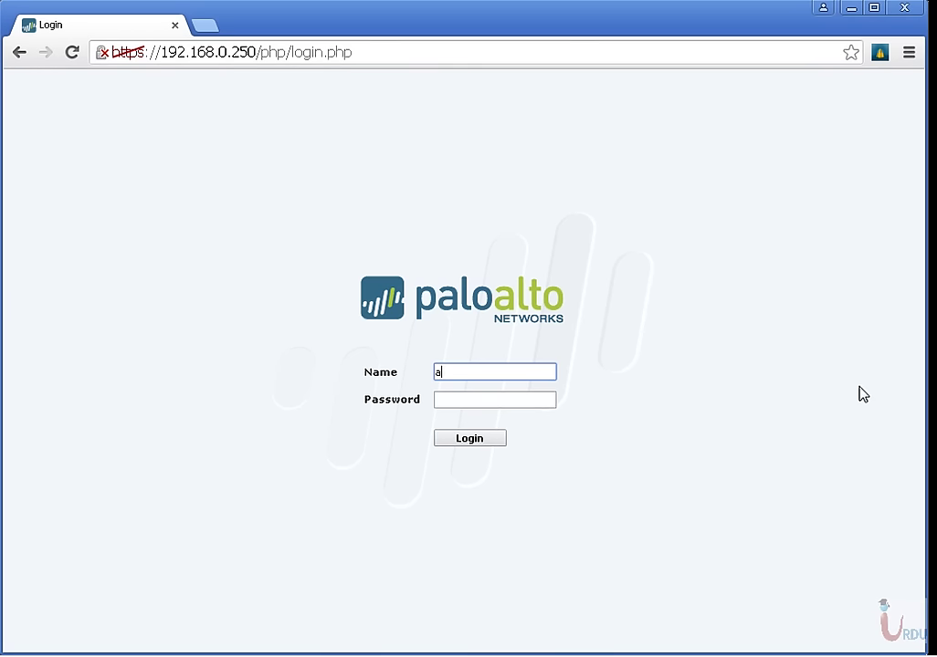
Log in as admin with the account password and dismiss the default-credentials warning.
text(admin)
key(Tab)
text(a)
key(Return)
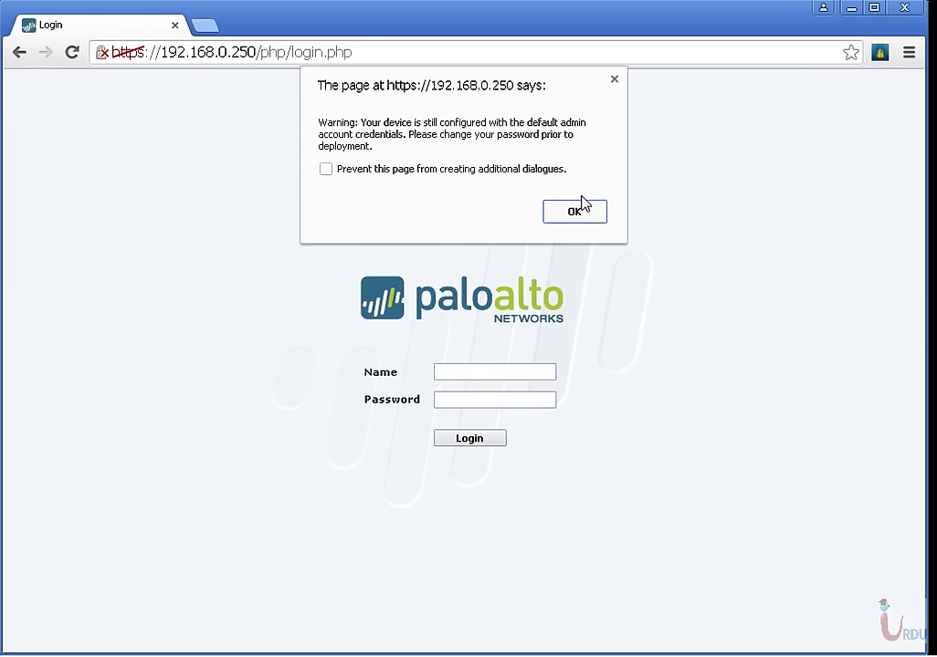
click(579, 210)
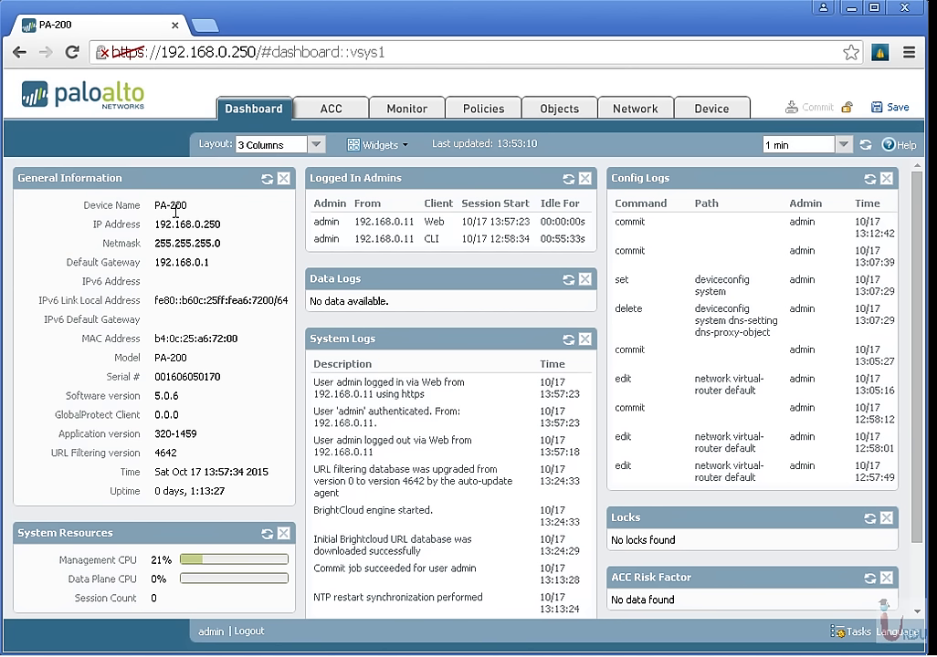
drag(157, 220, 186, 243)
drag(156, 339, 212, 338)
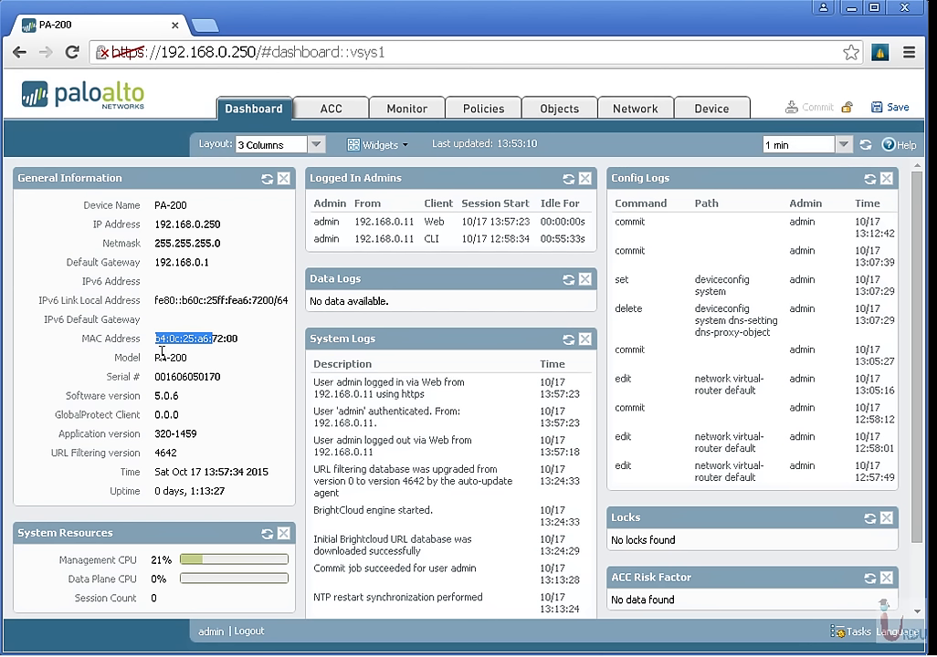
drag(156, 358, 224, 377)
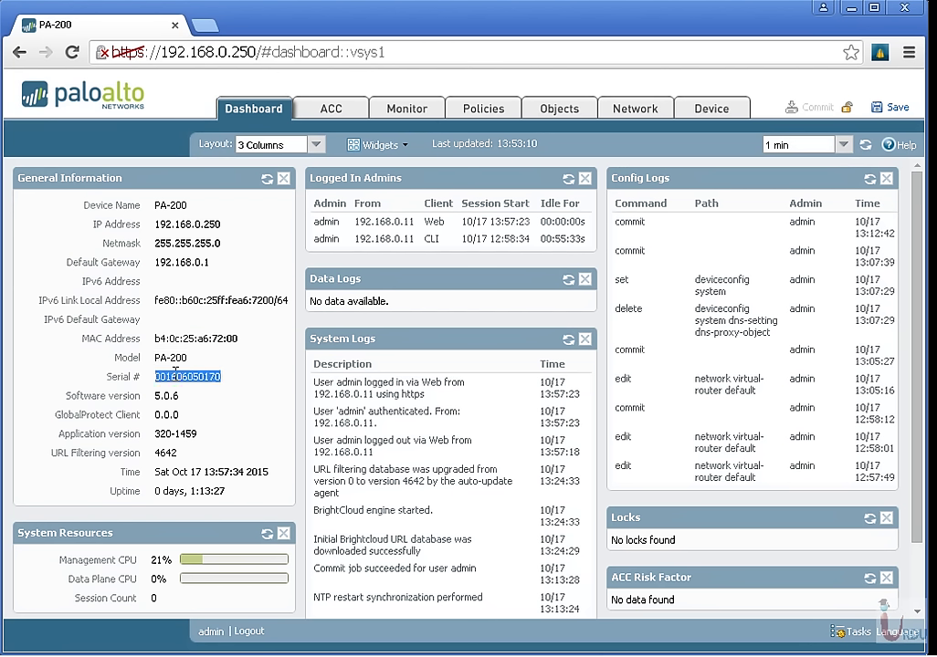
triple_click(167, 395)
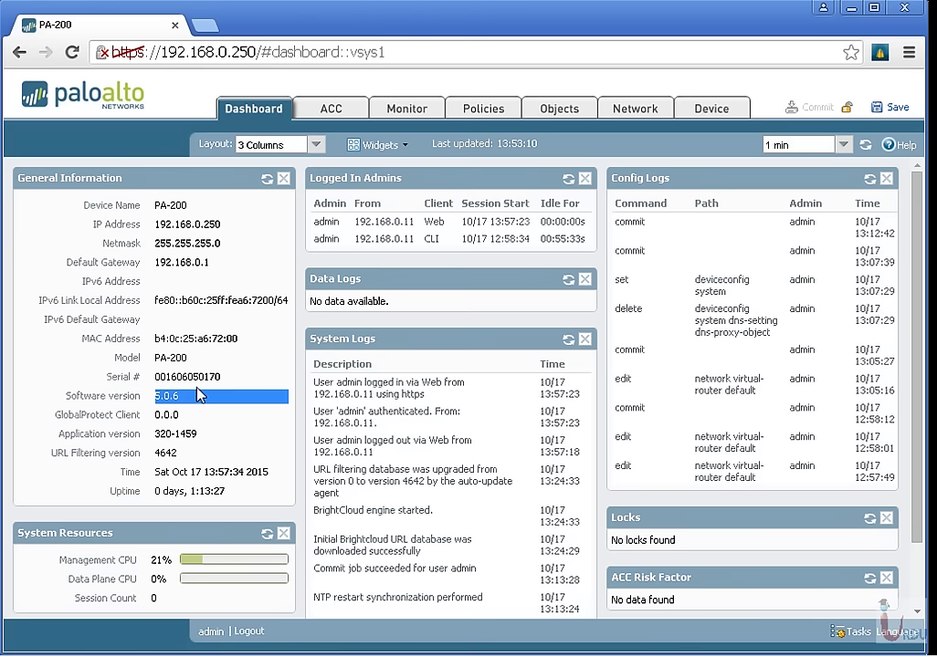
triple_click(181, 473)
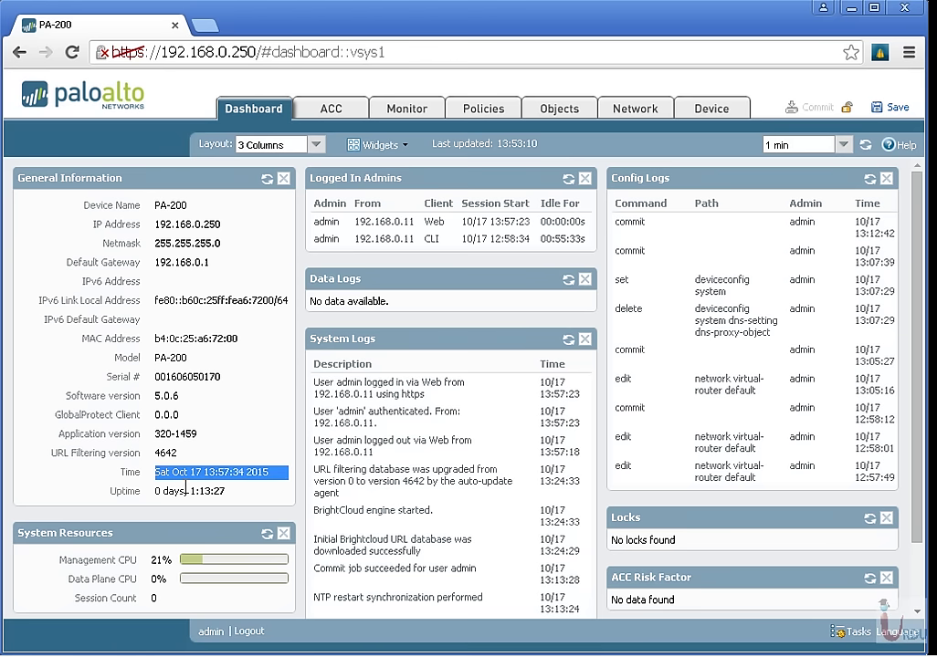
triple_click(186, 490)
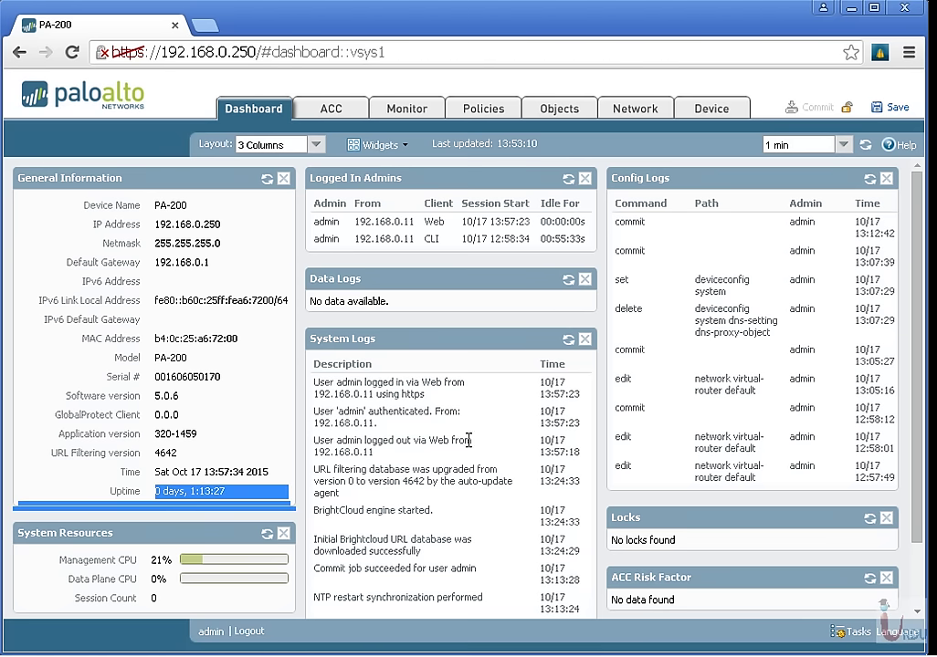
drag(352, 385, 382, 449)
double_click(366, 451)
triple_click(366, 451)
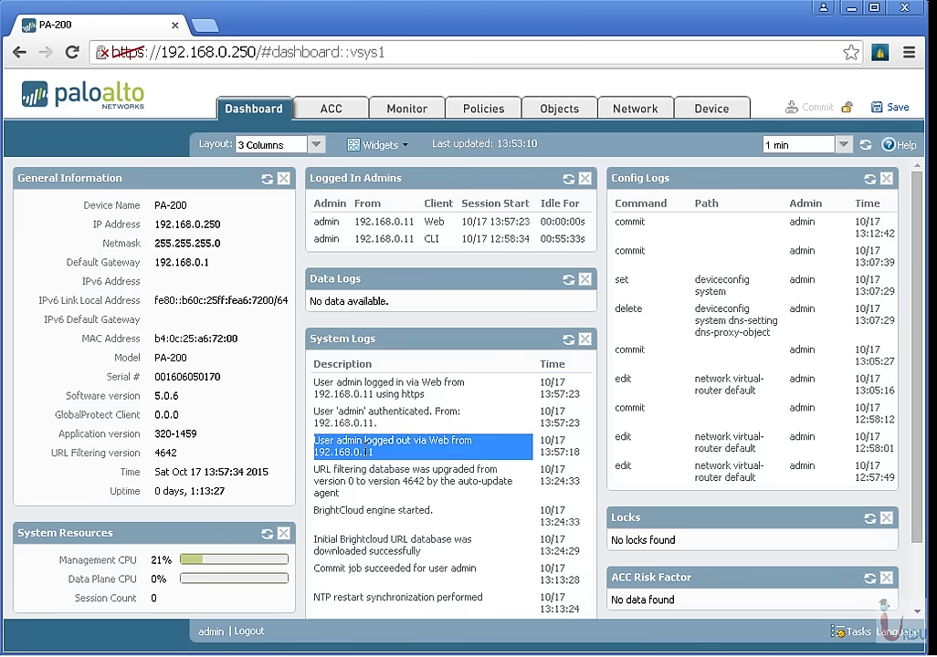
drag(330, 474, 507, 606)
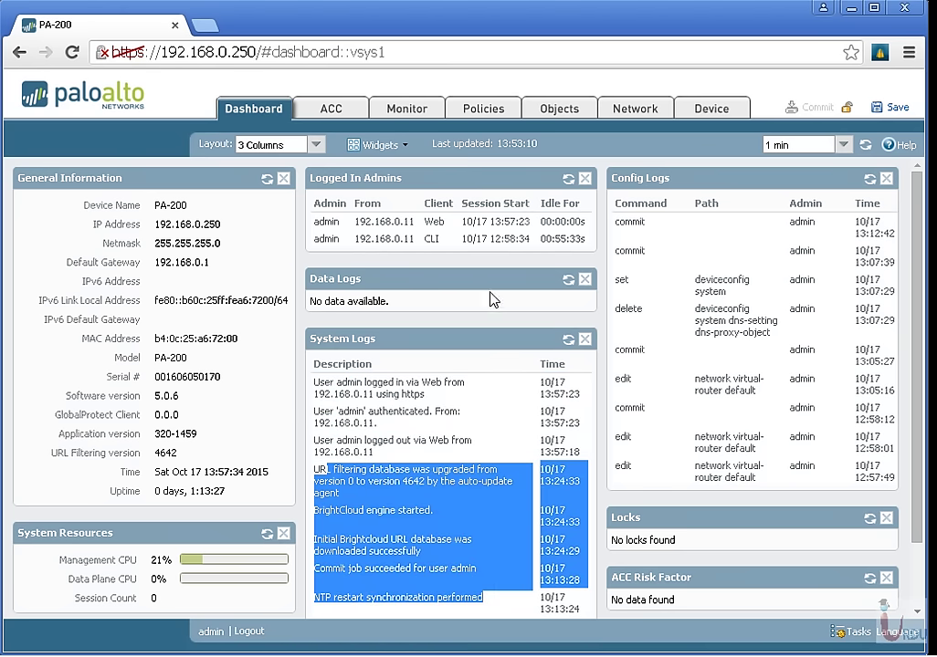
drag(628, 219, 900, 486)
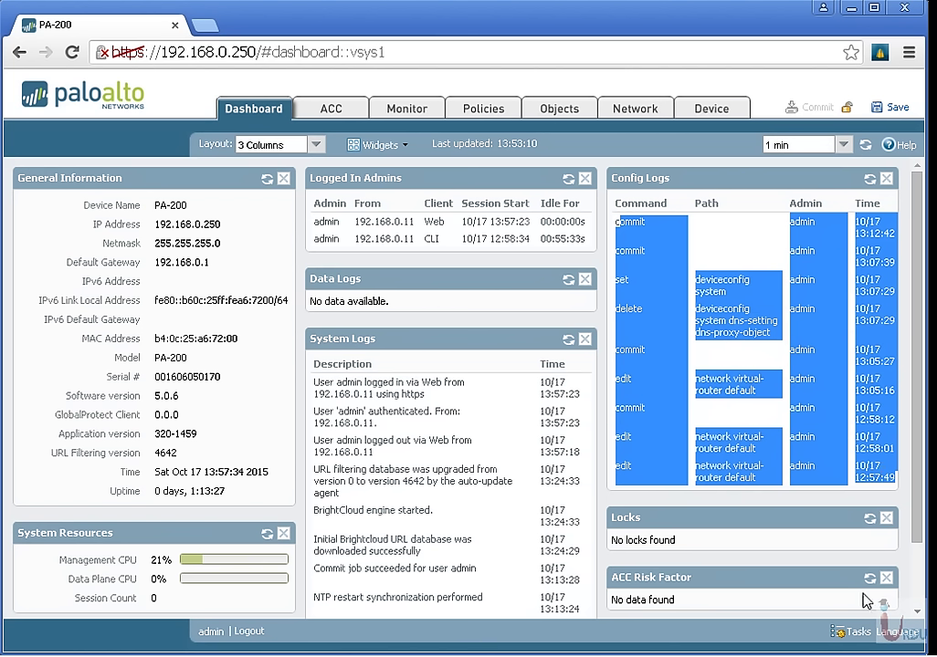
click(857, 632)
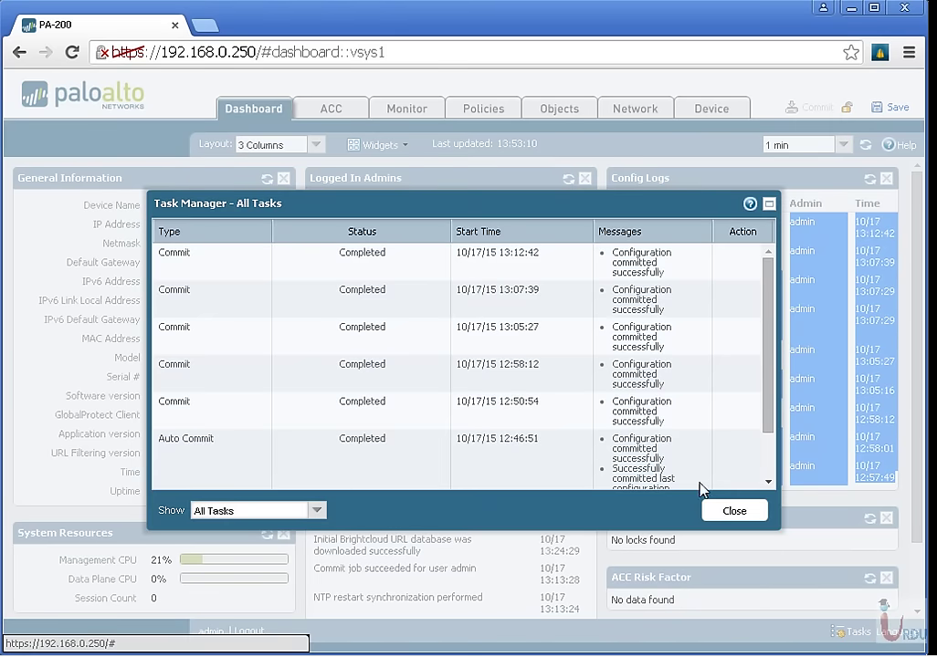
click(316, 513)
click(313, 510)
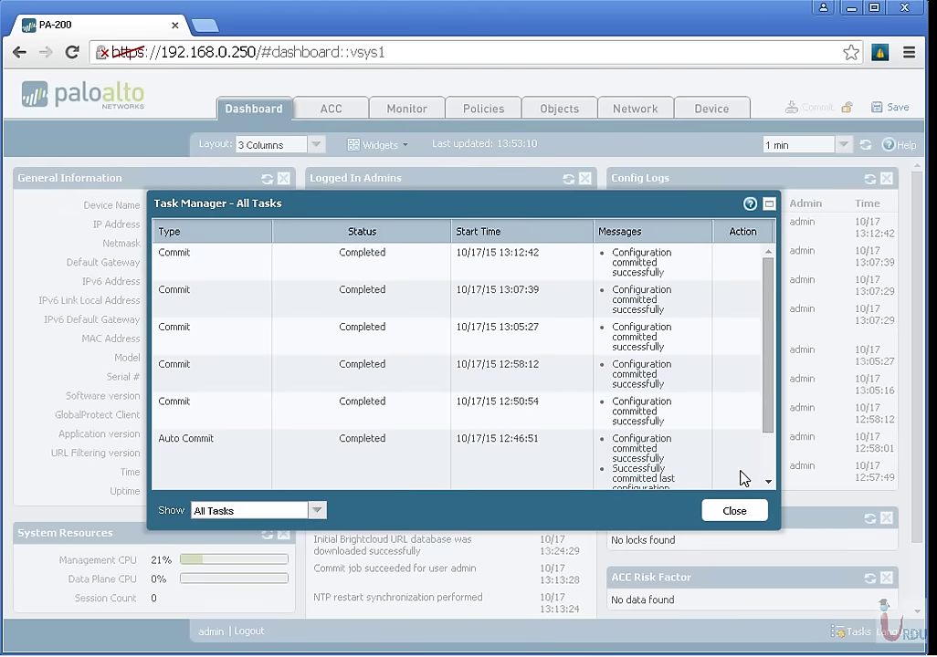
click(736, 511)
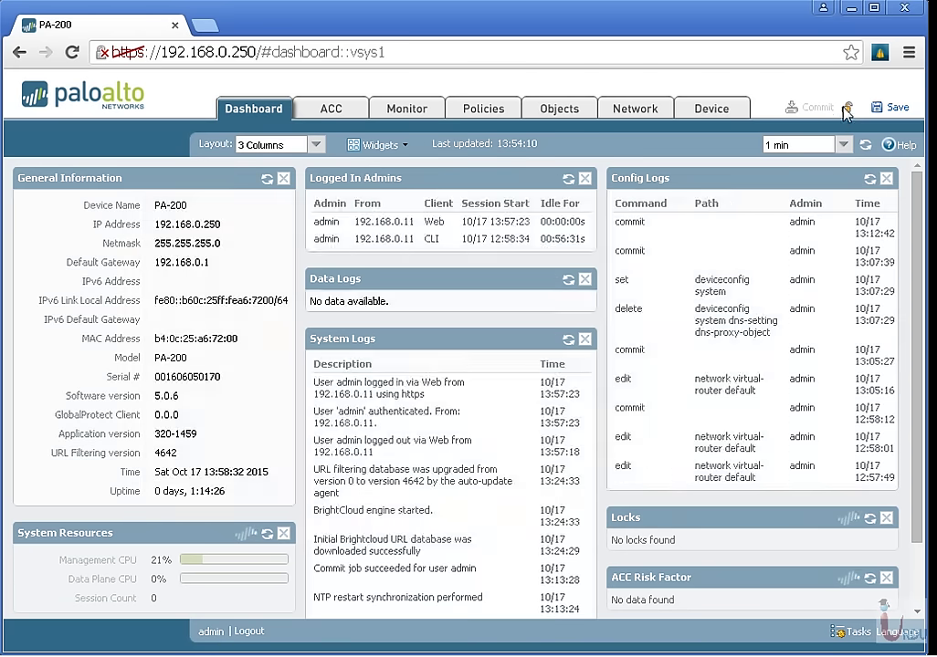
click(846, 109)
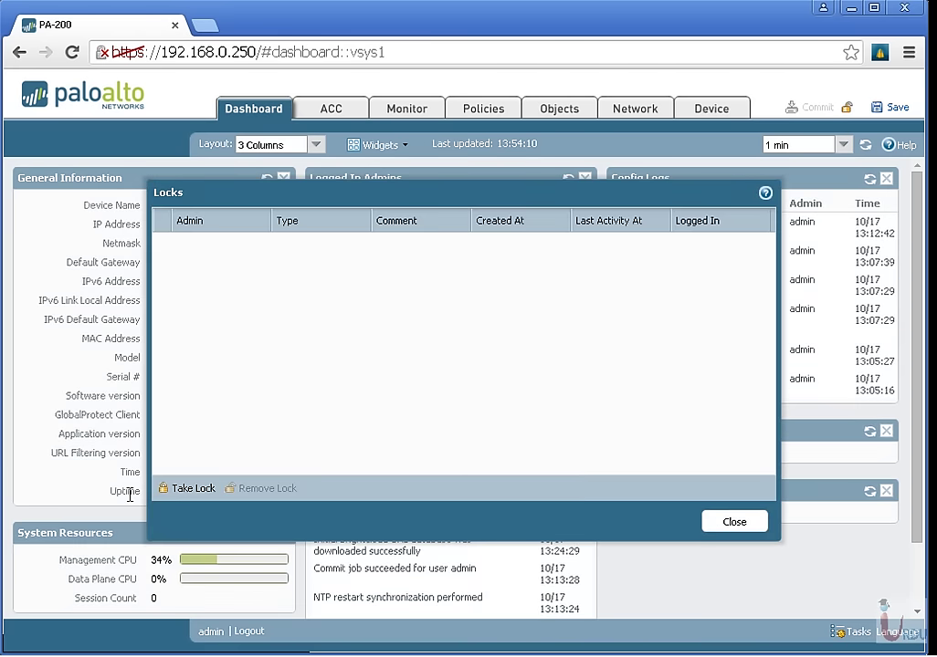
click(189, 489)
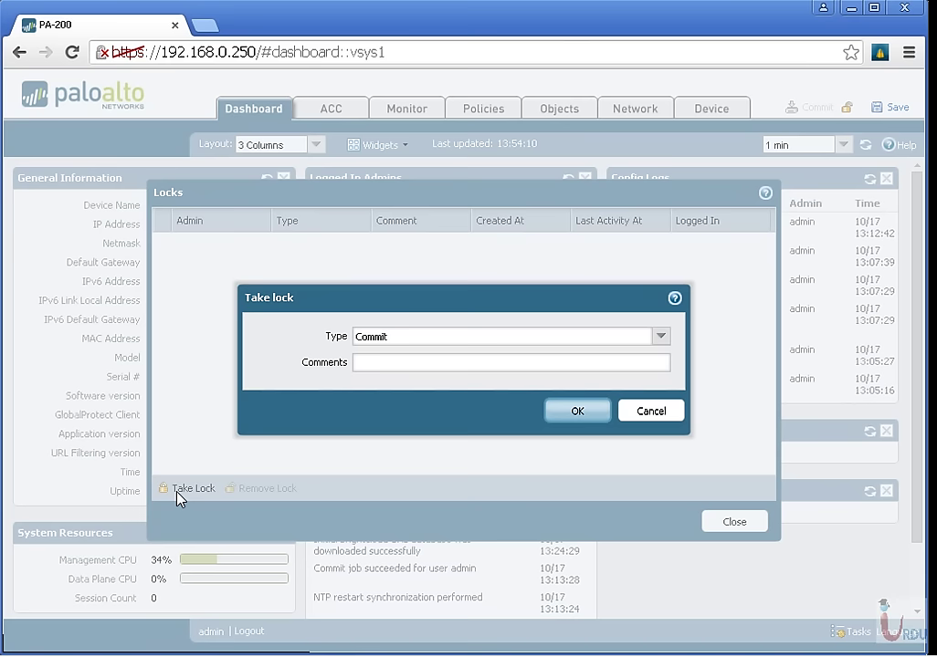
click(660, 336)
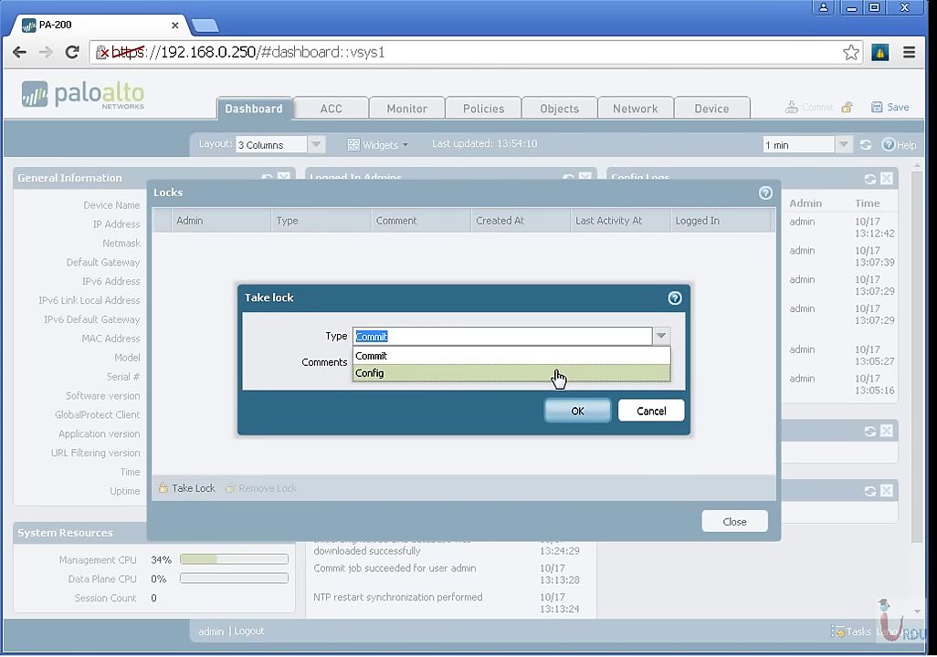
click(659, 411)
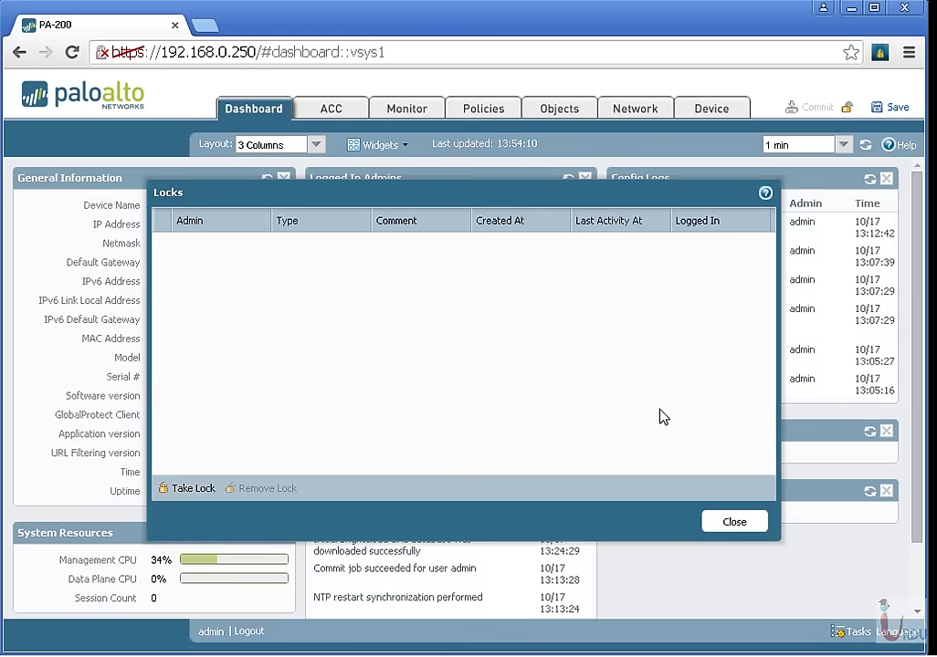
click(727, 520)
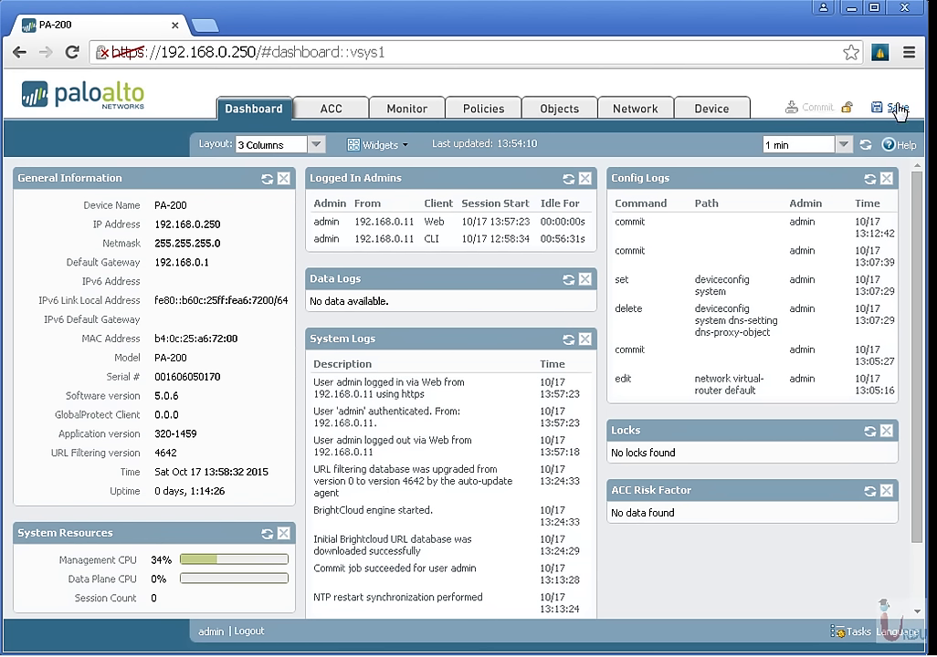
Switch the dashboard layout to 2 Columns, then back to 3 Columns.
click(315, 144)
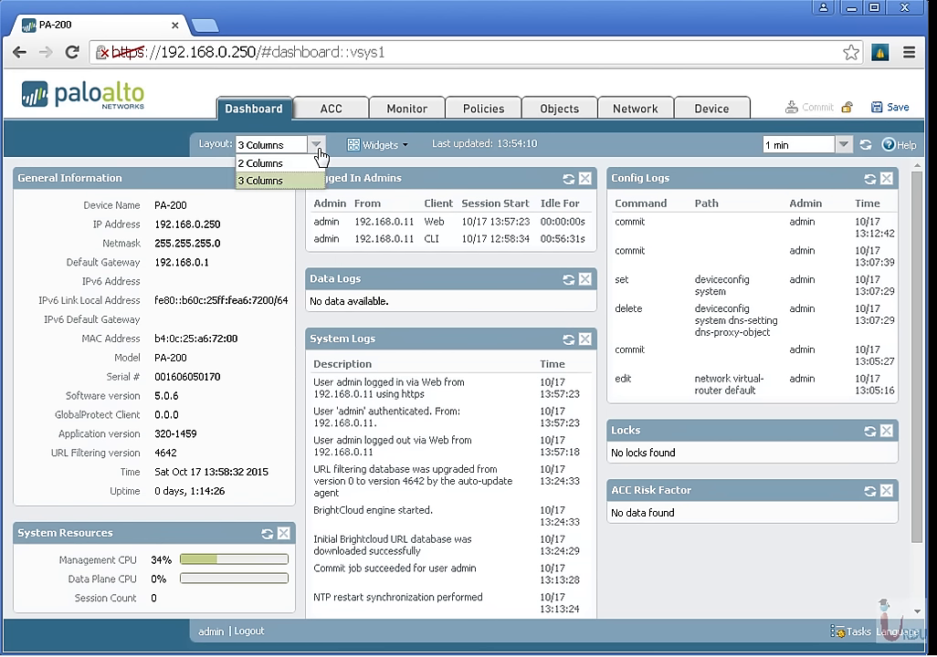
click(274, 161)
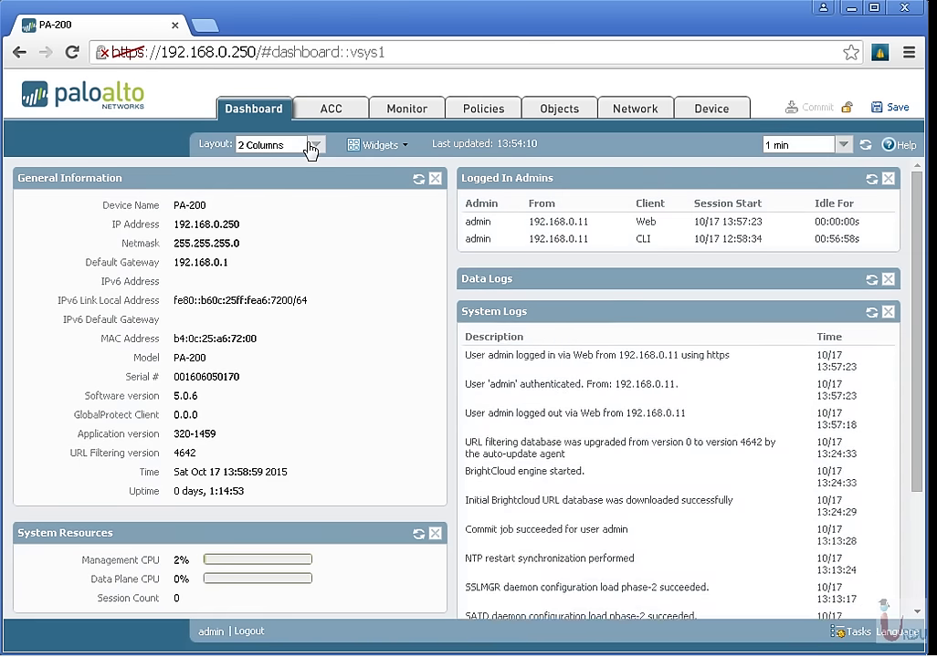
click(314, 145)
click(292, 181)
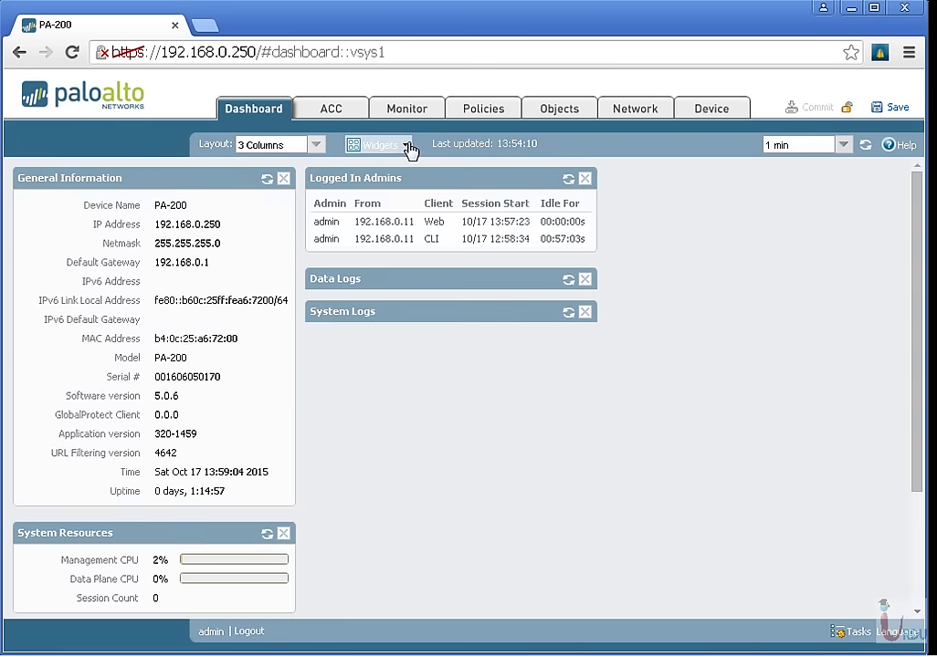
Add the ACC Risk Factor and Interfaces widgets to the dashboard.
click(405, 146)
mouse_move(408, 170)
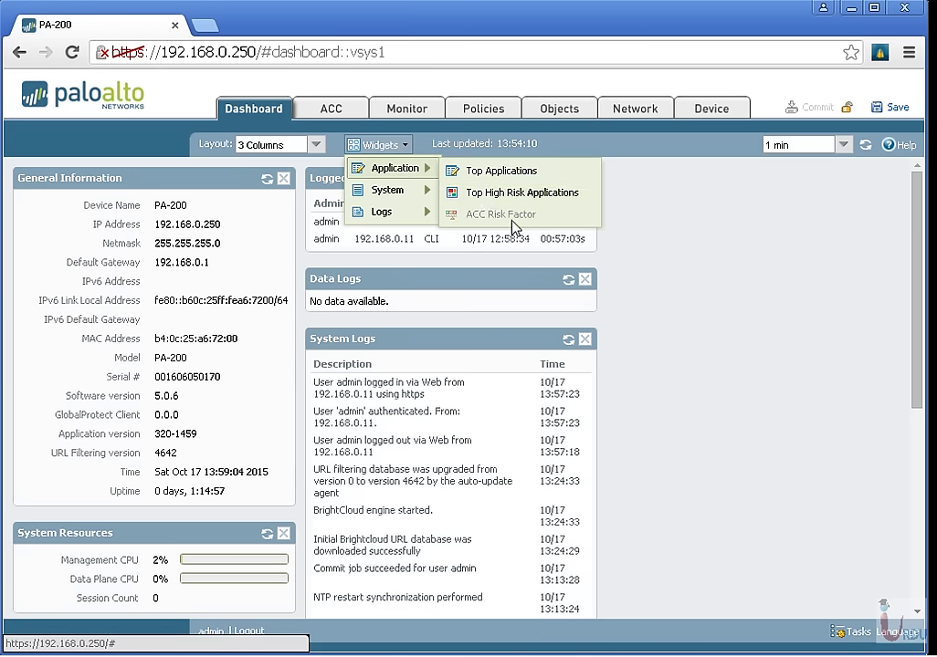
click(525, 216)
scroll(721, 365, down, 5)
scroll(713, 379, up, 5)
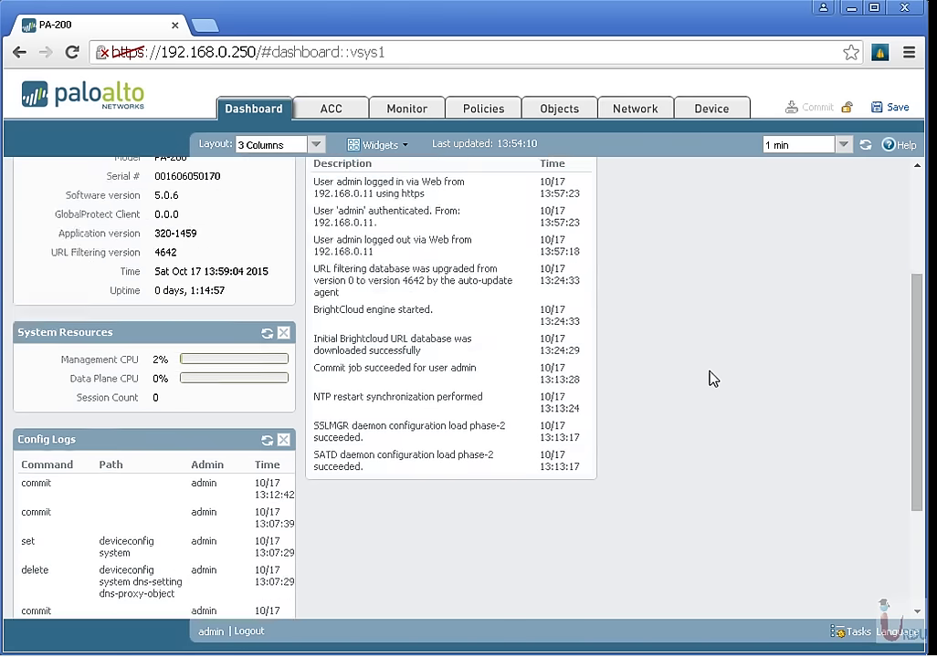
click(403, 146)
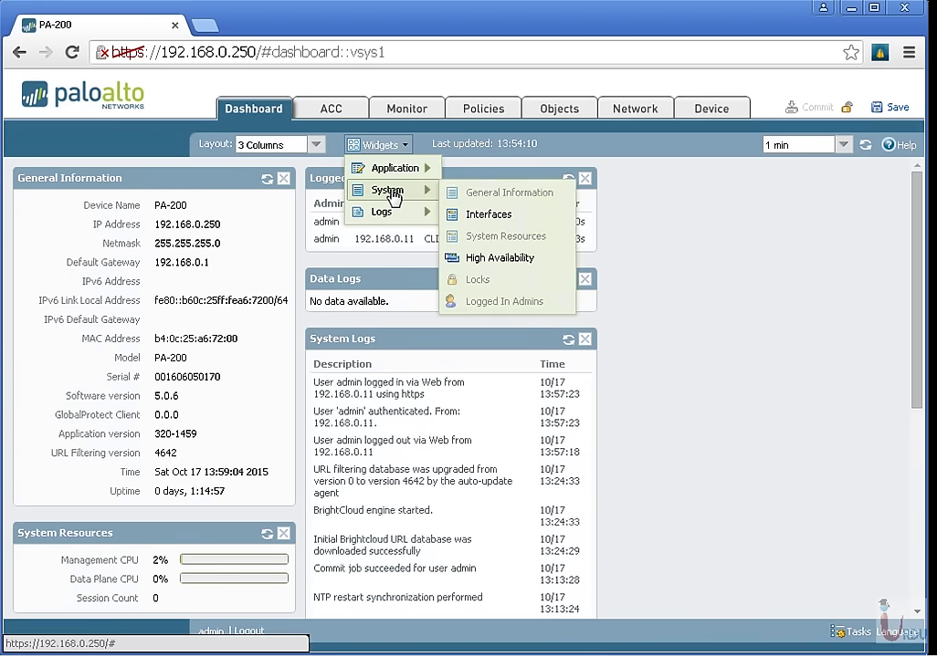
click(376, 144)
mouse_move(386, 190)
click(471, 215)
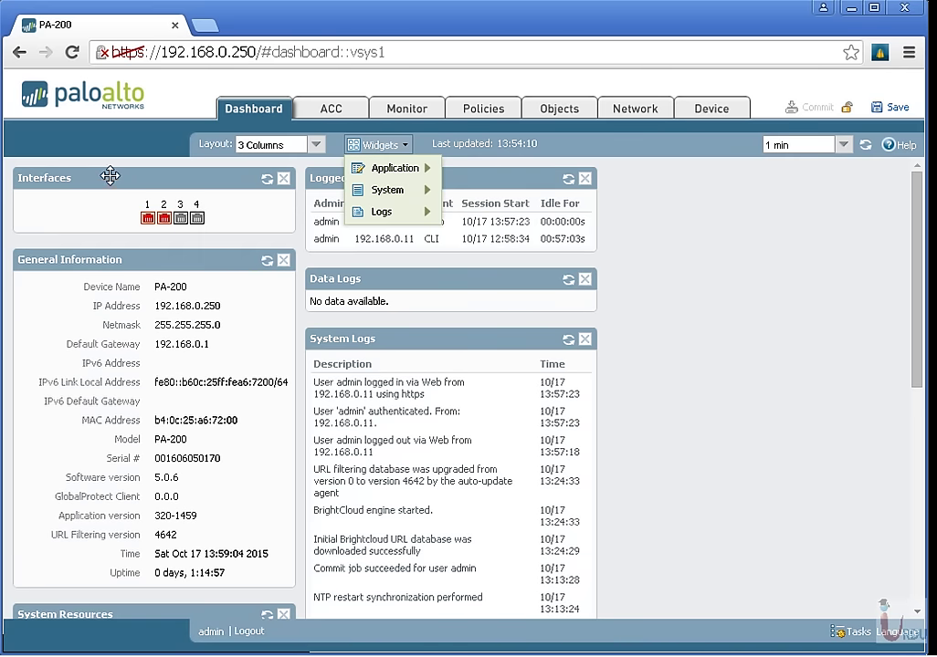
Drag the Interfaces, Locks, ACC Risk Factor and Config Logs widgets into the right column.
drag(108, 175, 703, 175)
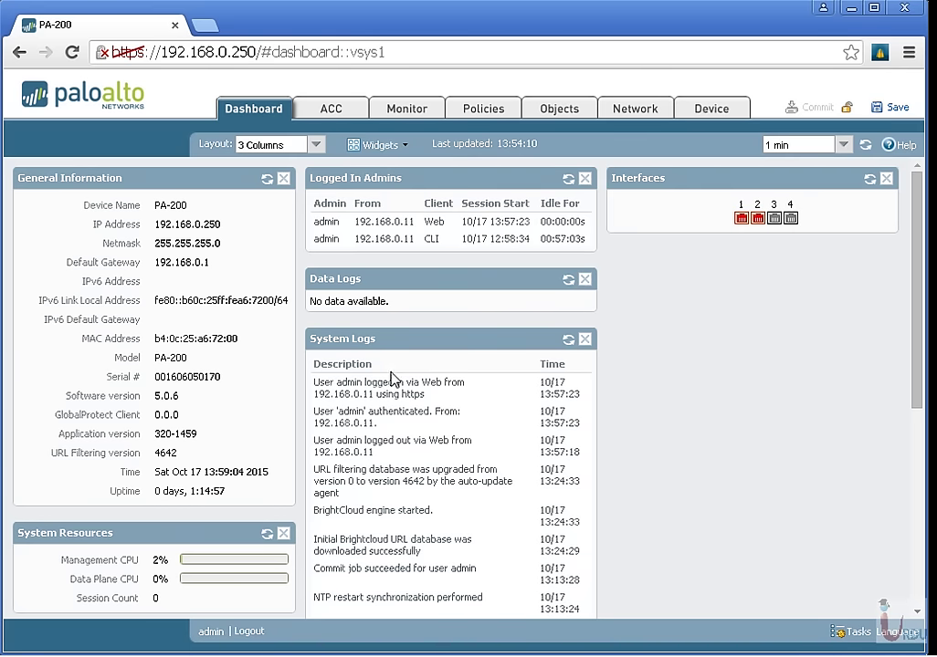
scroll(782, 401, down, 3)
scroll(782, 401, down, 1)
drag(123, 506, 766, 175)
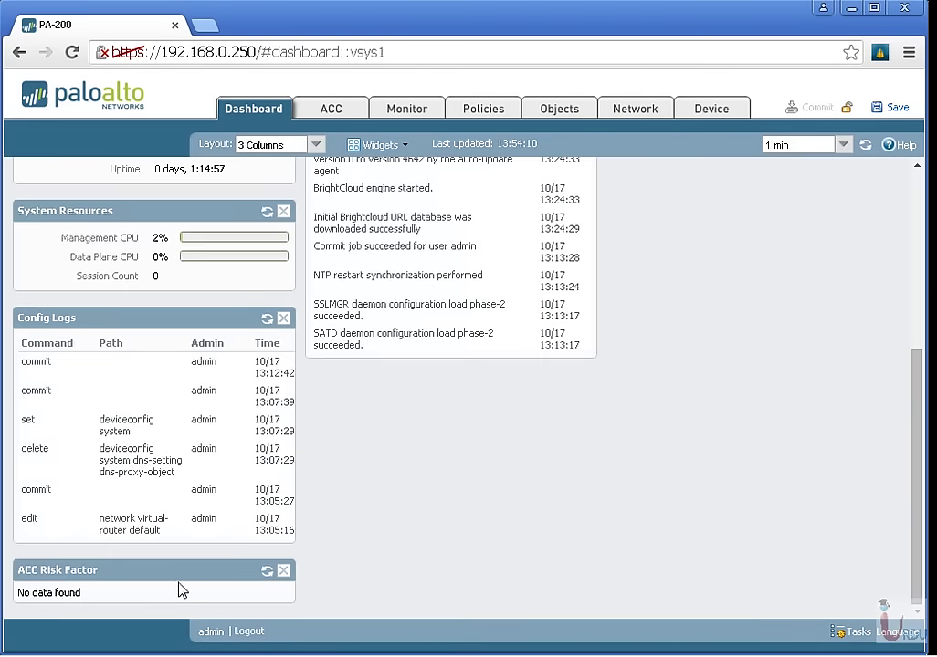
drag(177, 574, 837, 176)
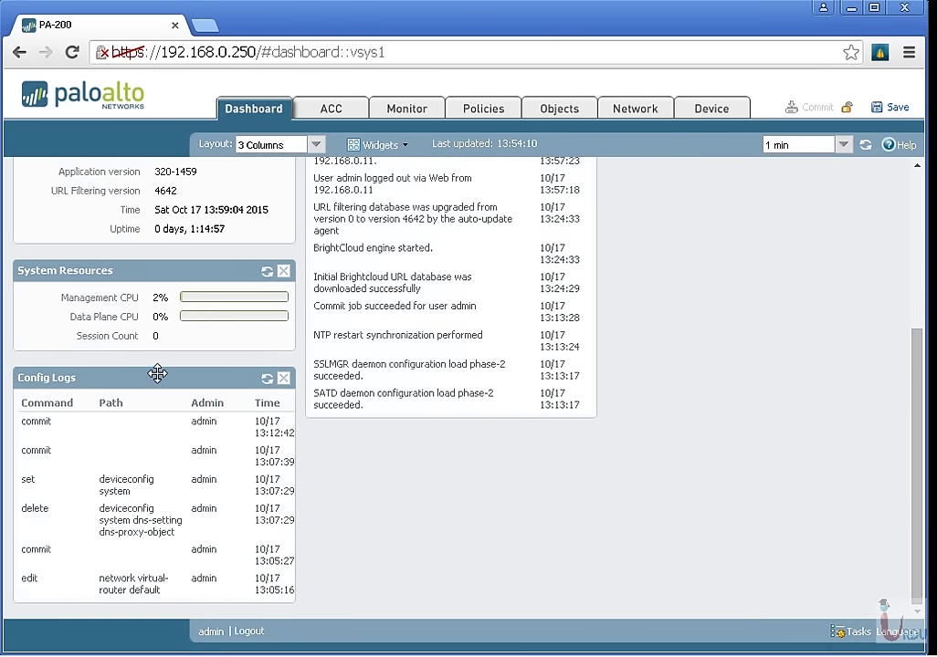
drag(157, 373, 753, 336)
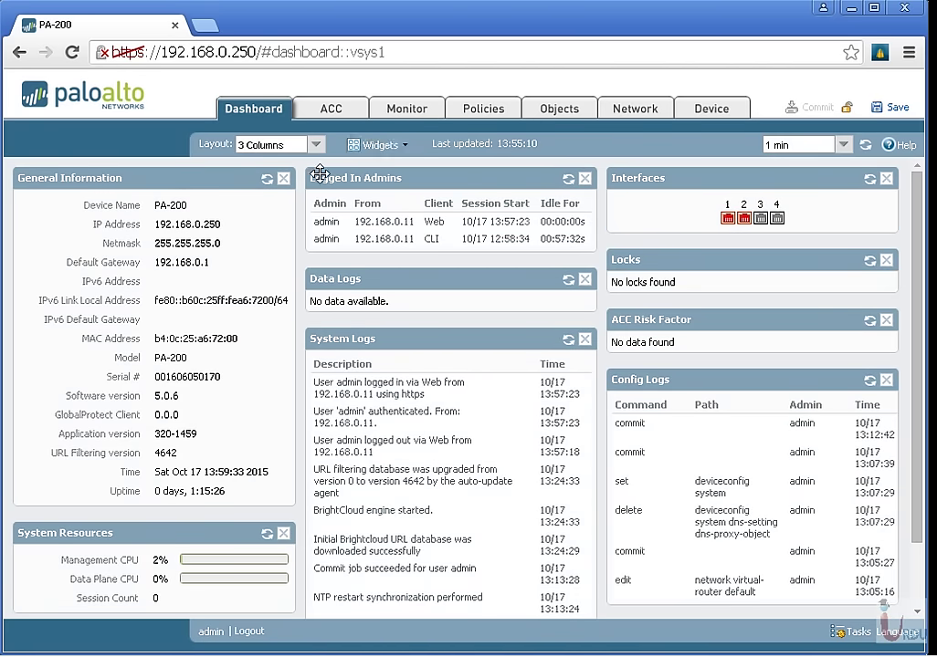
Go from ACC to Device > Setup, showing hostname PA-200 and management IP 192.168.0.250.
click(333, 110)
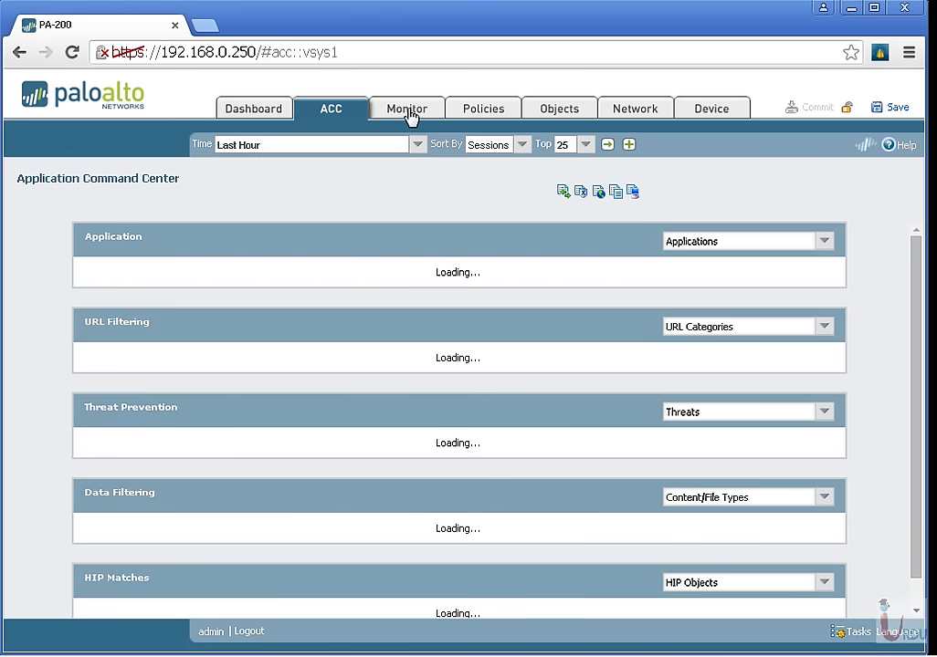
click(686, 115)
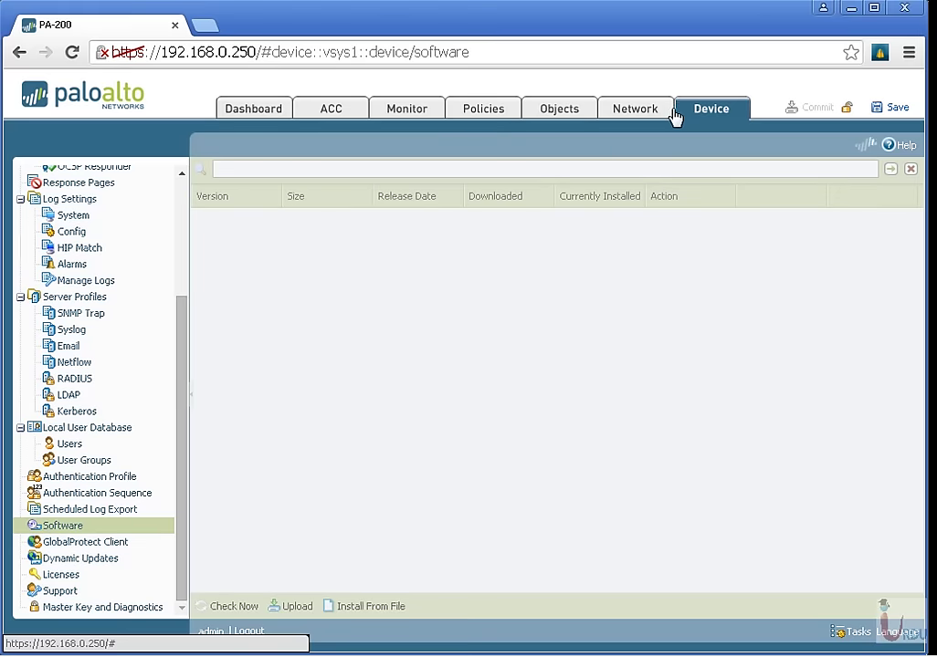
scroll(105, 314, up, 5)
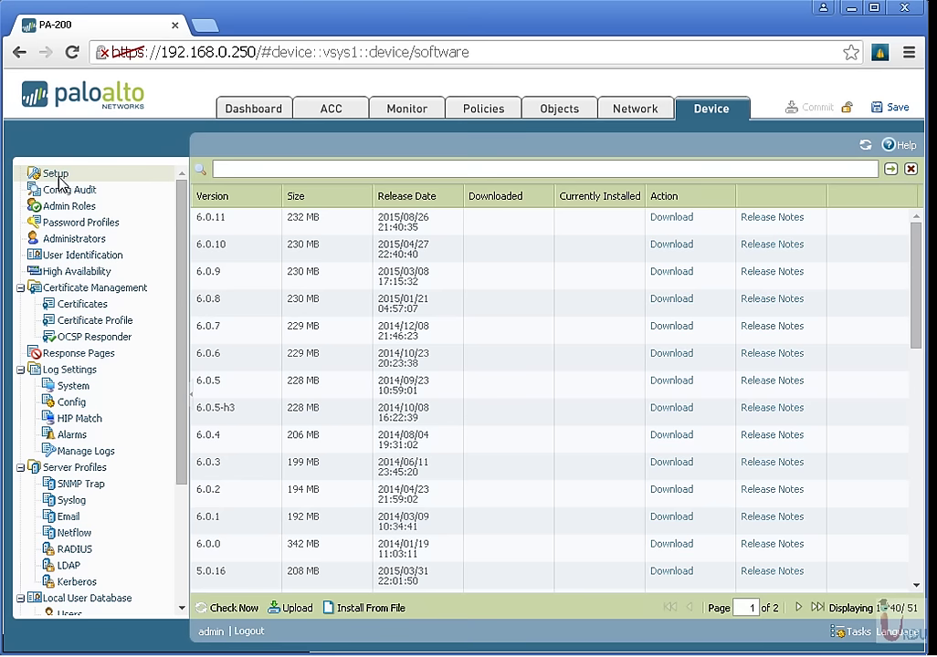
click(56, 179)
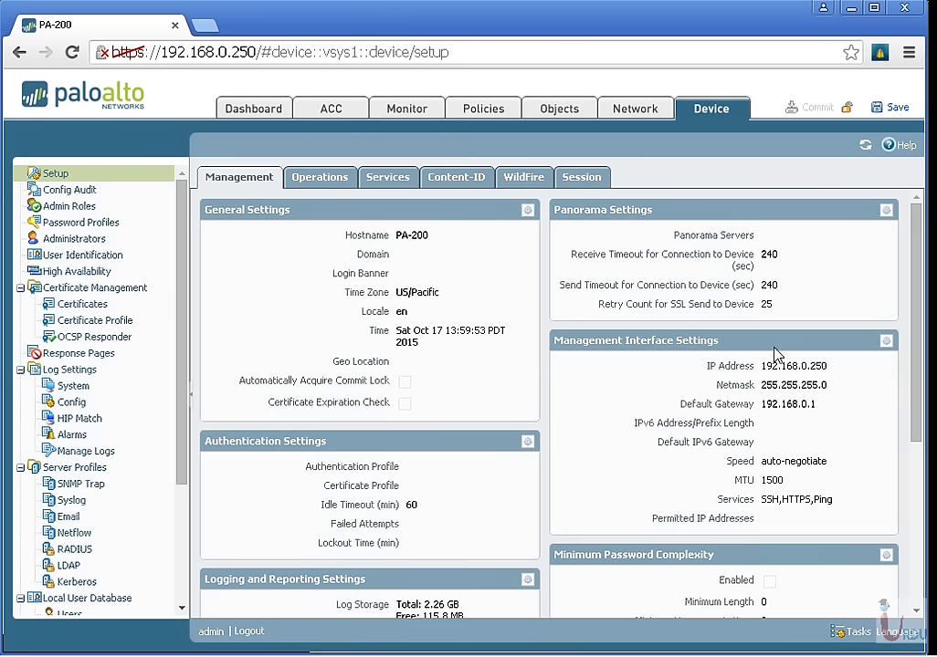
click(885, 342)
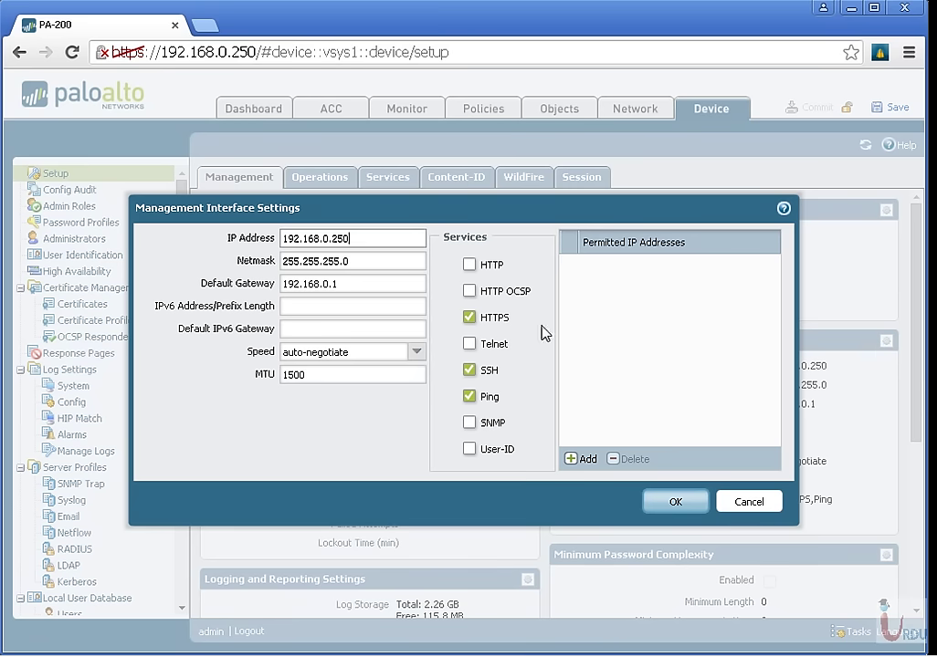
drag(367, 238, 282, 239)
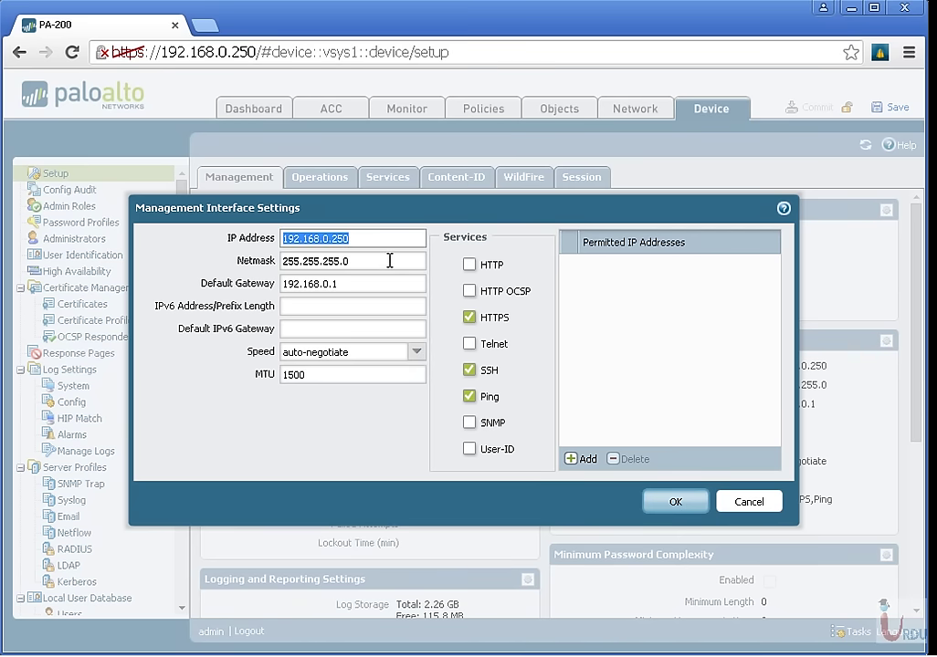
drag(390, 261, 282, 262)
drag(365, 283, 188, 284)
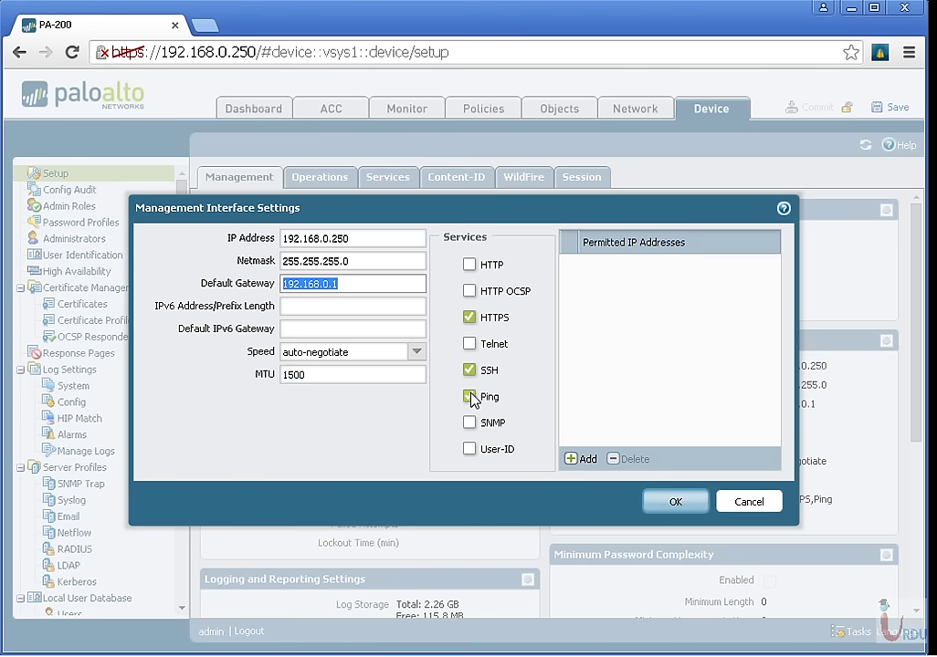
click(581, 460)
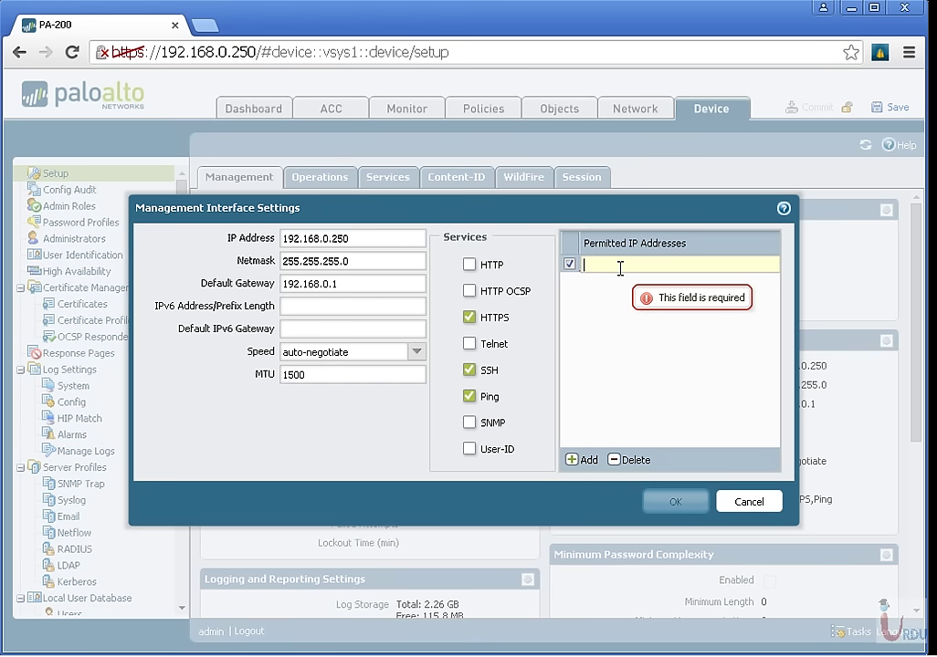
click(745, 504)
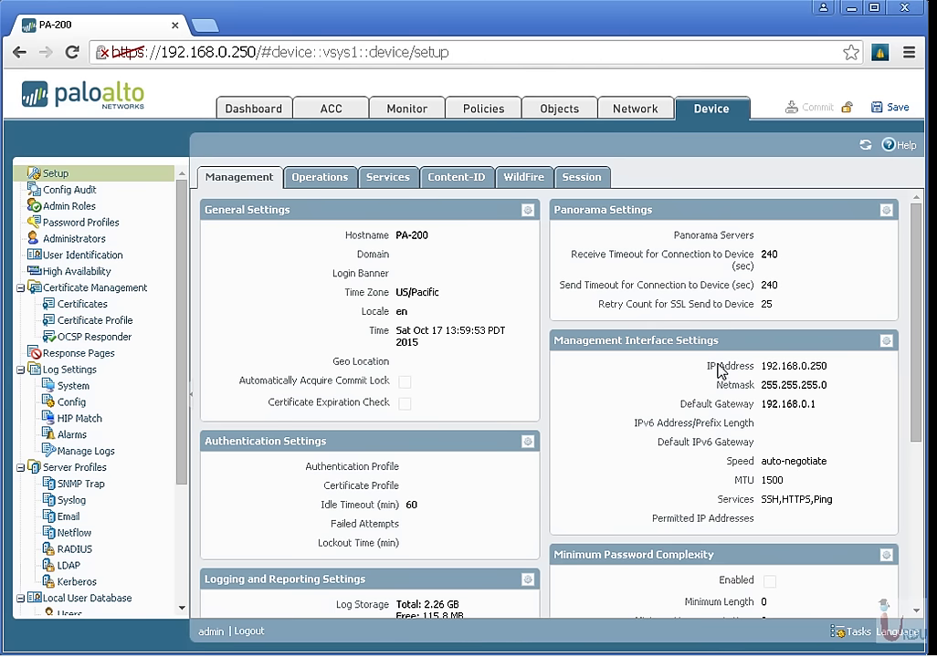
Set Minimum Password Complexity length to 5, save it, and start a commit.
scroll(698, 412, down, 3)
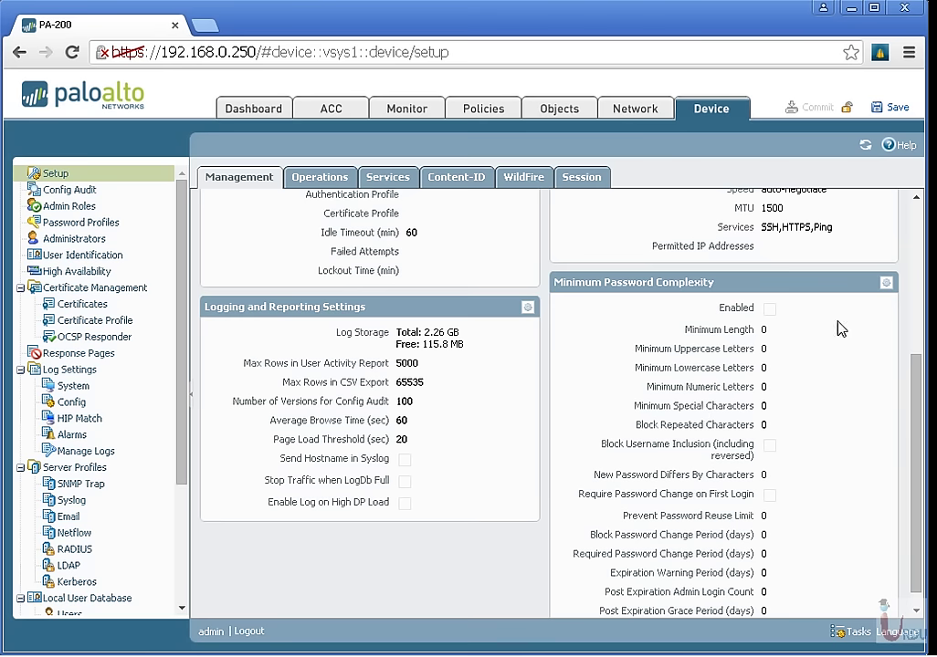
click(886, 283)
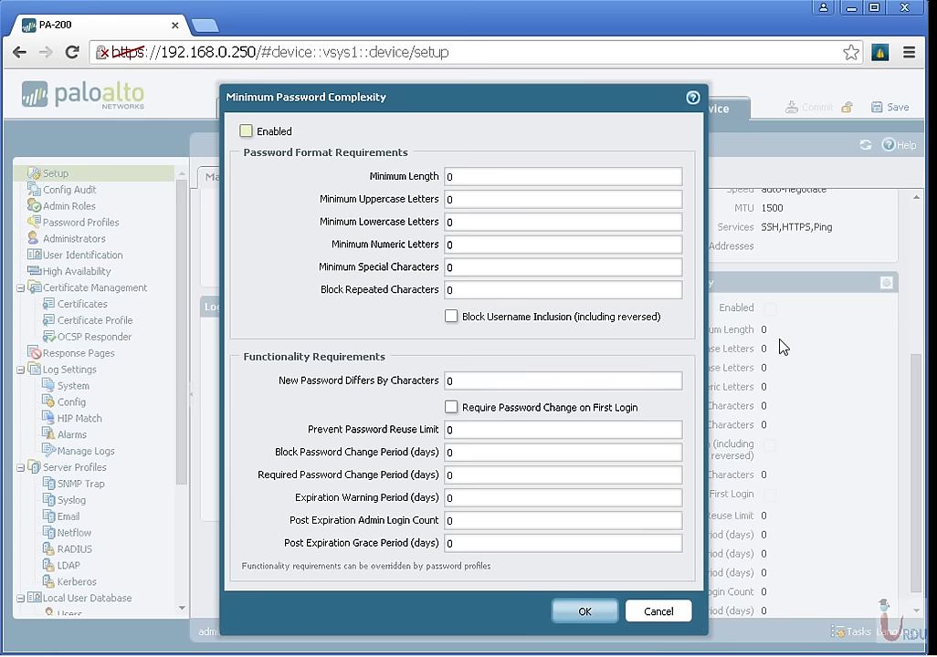
click(472, 177)
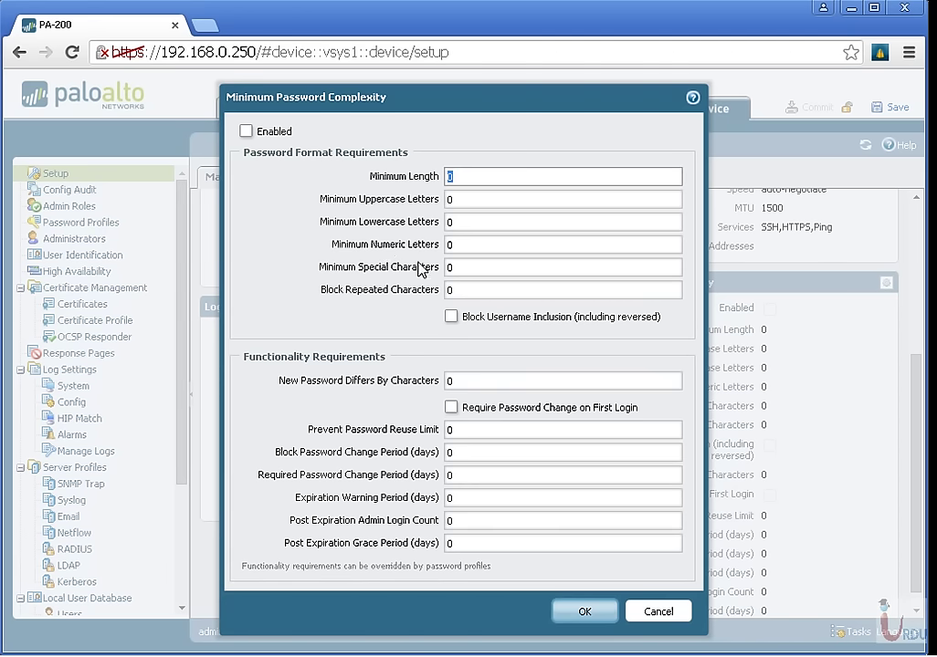
text(5)
key(Tab)
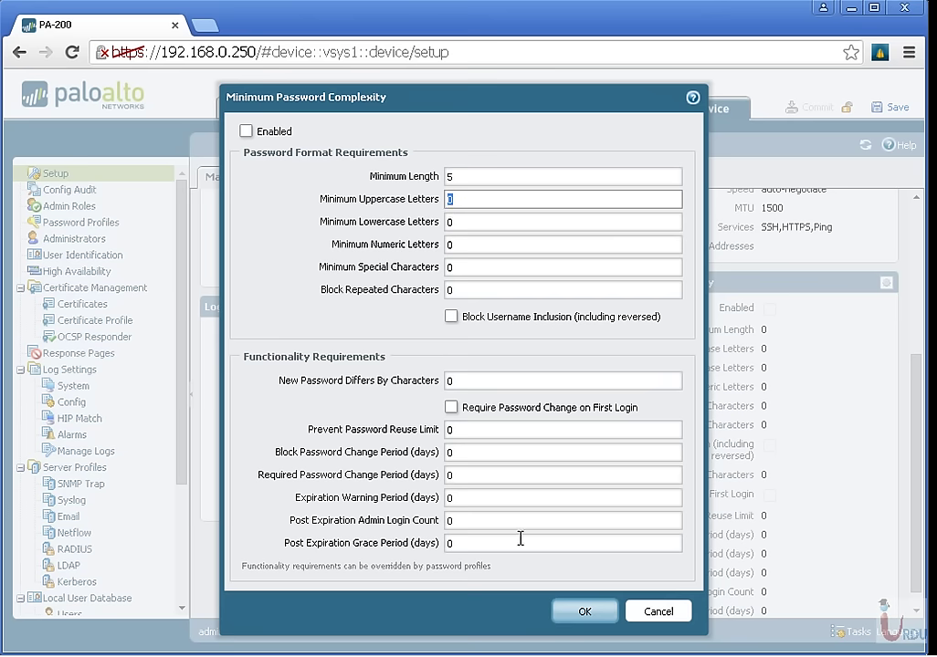
click(585, 614)
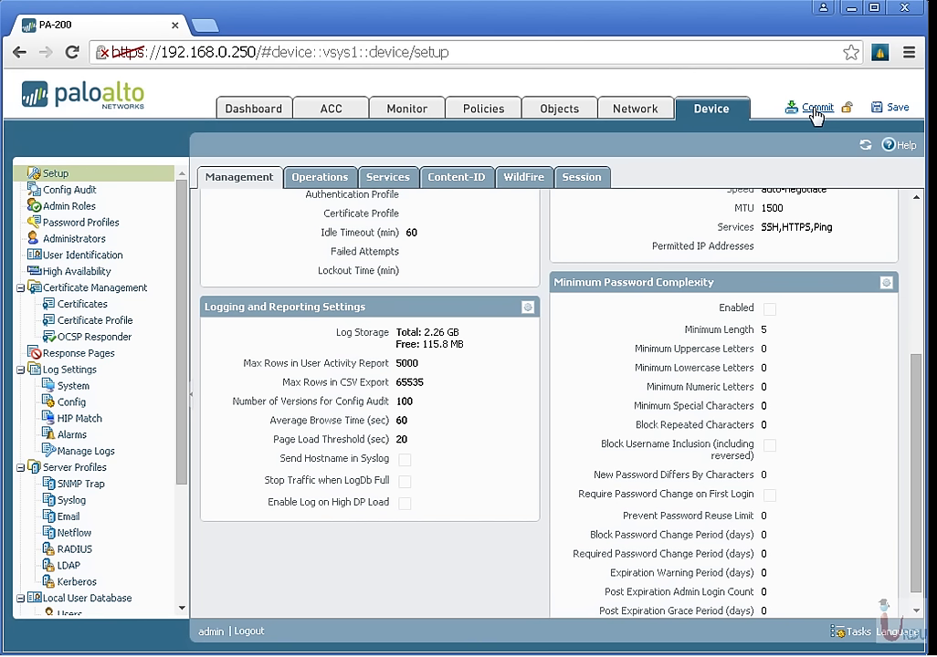
click(815, 109)
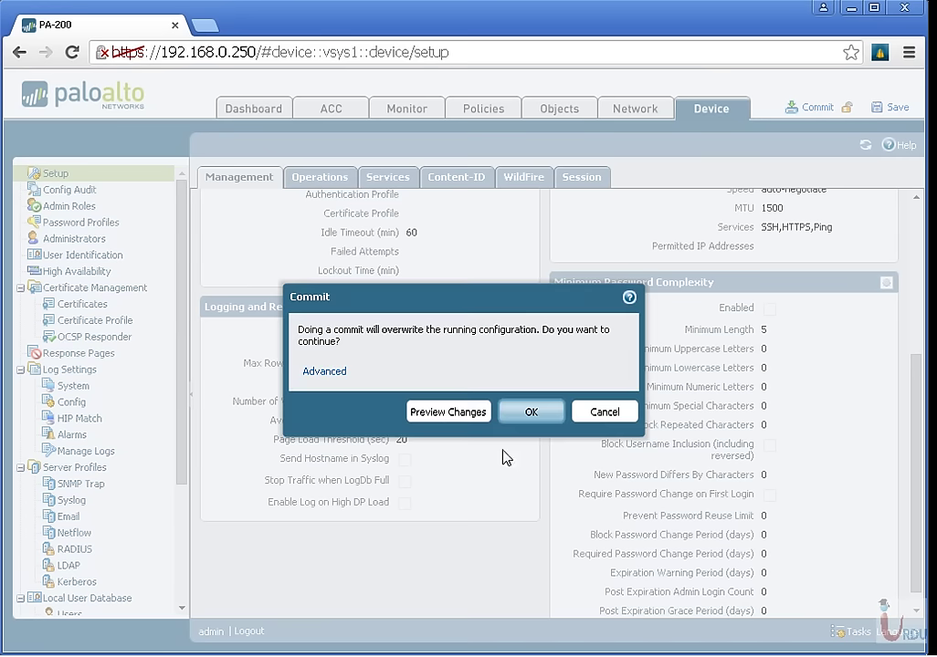
Request a change preview and always allow pop-ups from the firewall in Chrome.
click(445, 413)
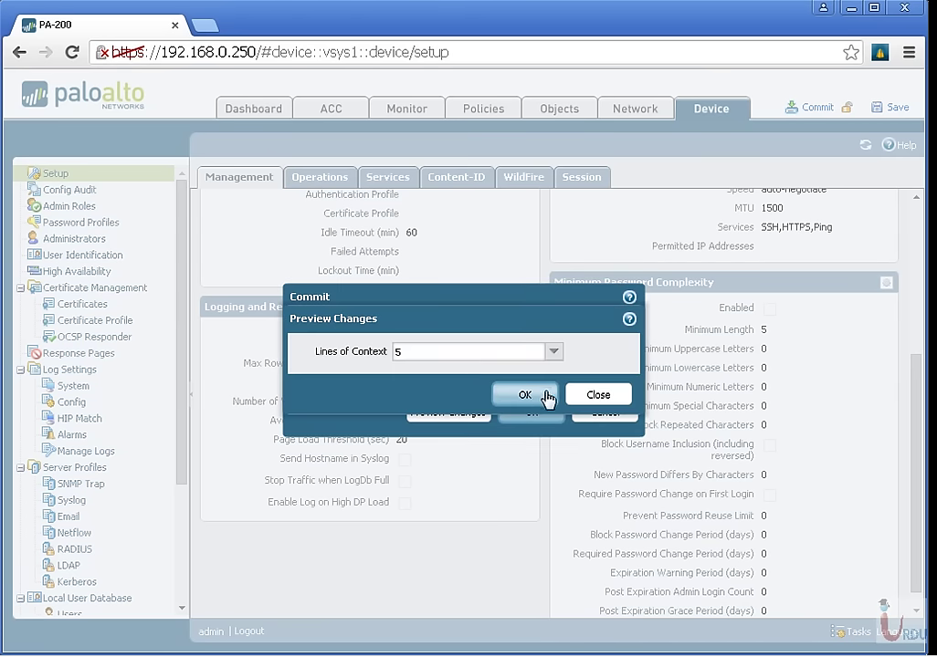
click(529, 396)
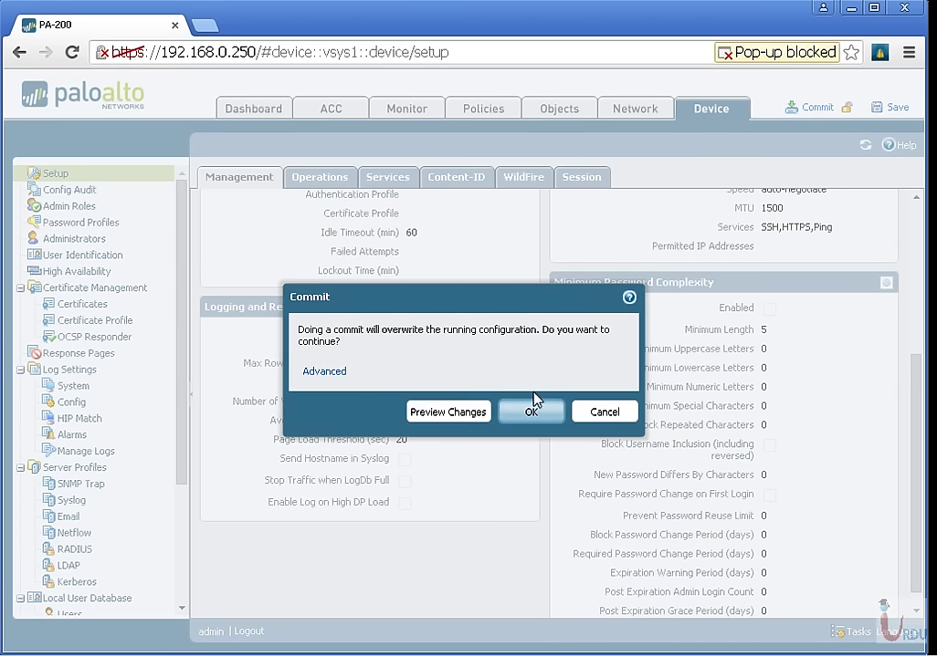
click(805, 50)
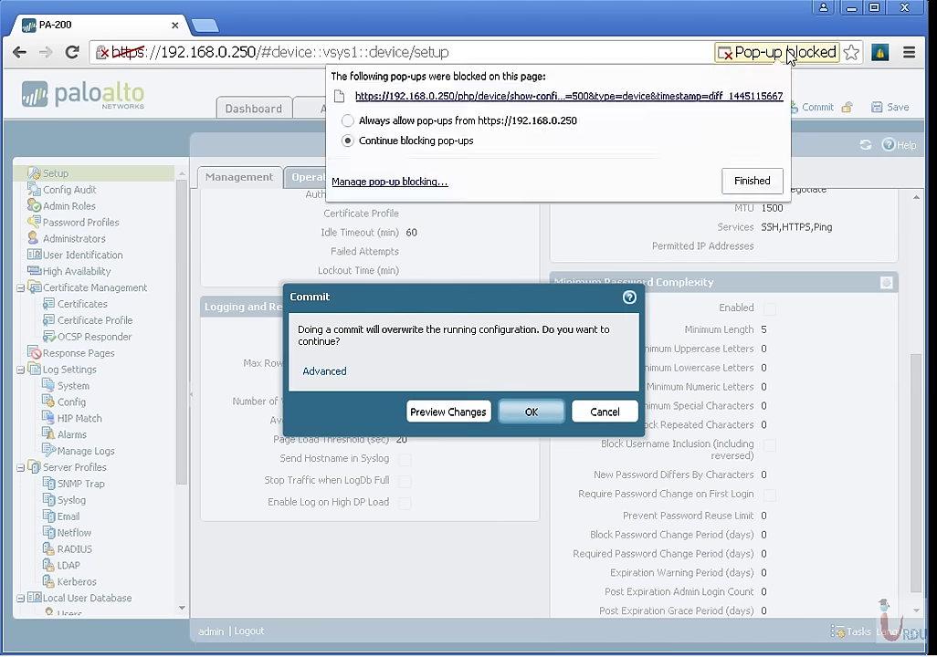
click(410, 122)
click(754, 181)
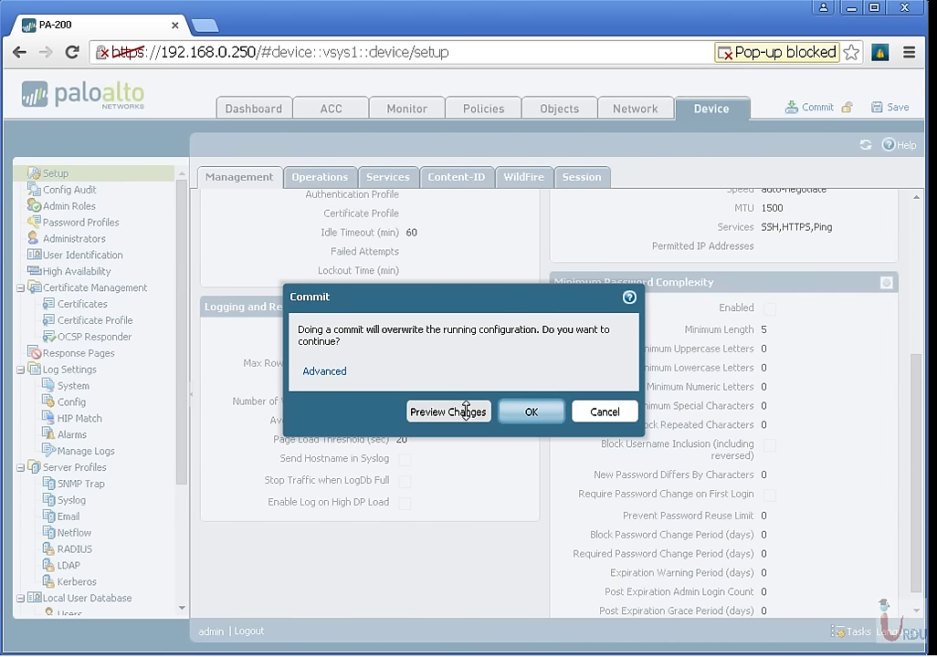
Preview the changes again, check the added minimum-length 5 lines, and close the diff.
click(459, 412)
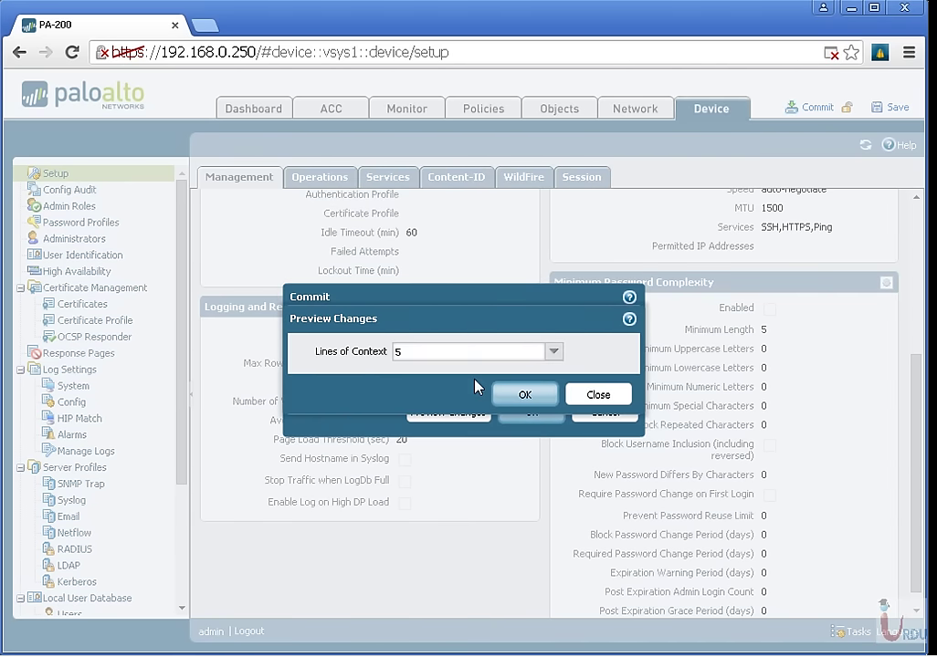
key(Return)
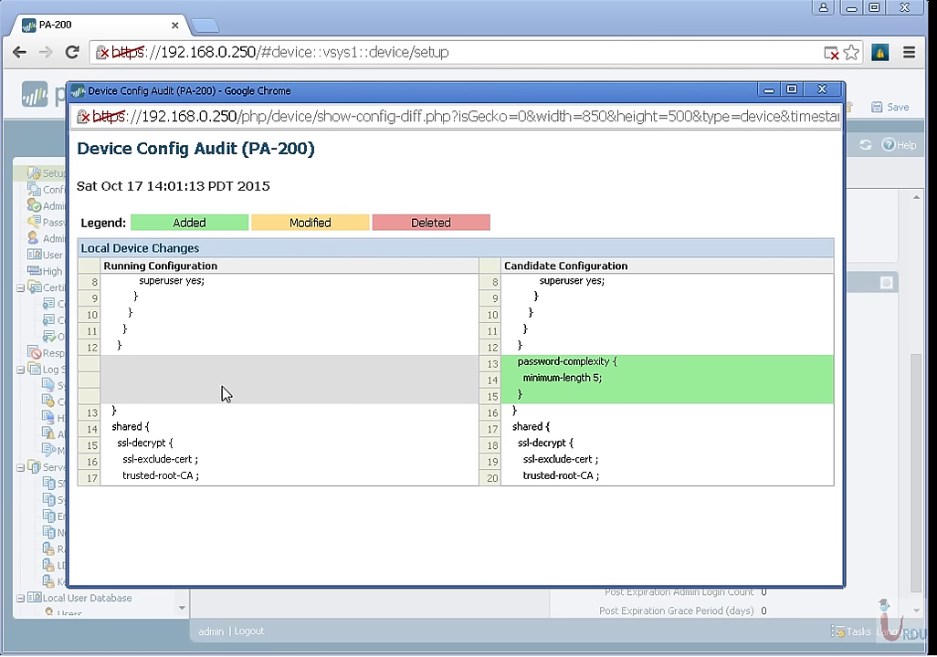
drag(525, 266, 655, 273)
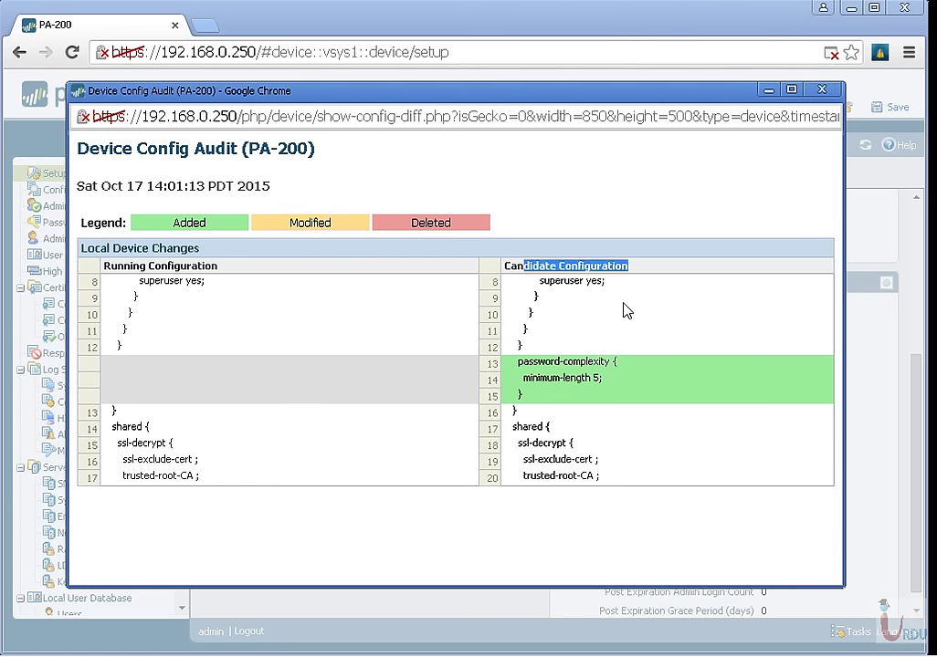
drag(519, 361, 584, 380)
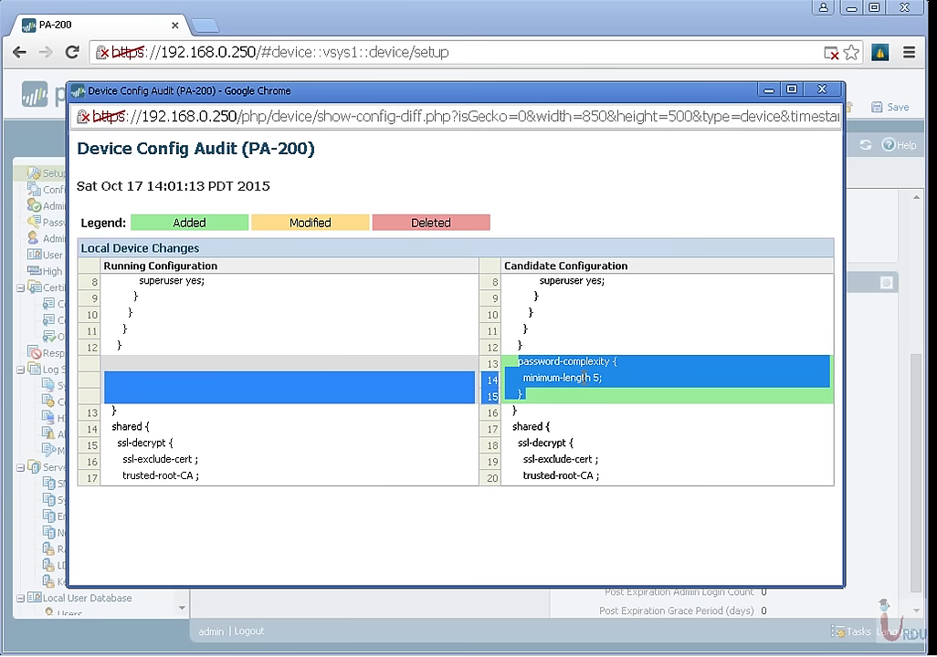
triple_click(582, 378)
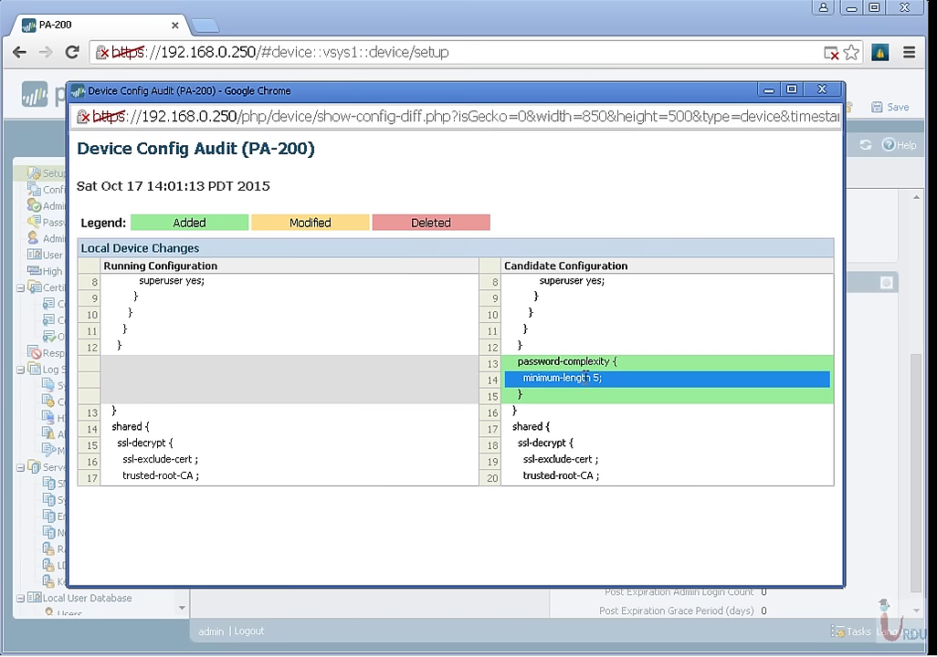
click(820, 90)
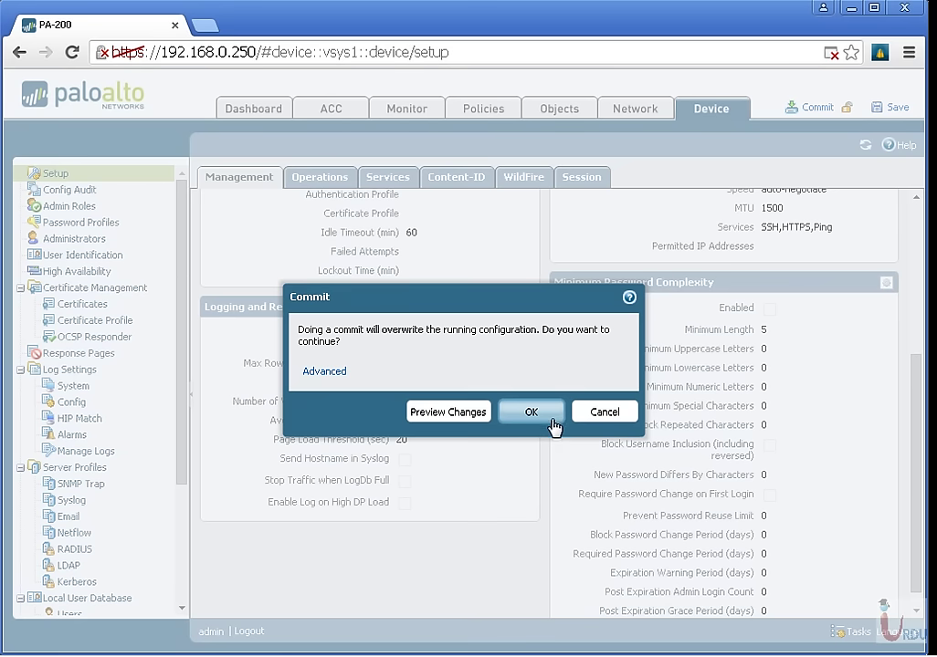
Run the commit, move its progress window aside, and view the Setup Operations tab.
click(553, 420)
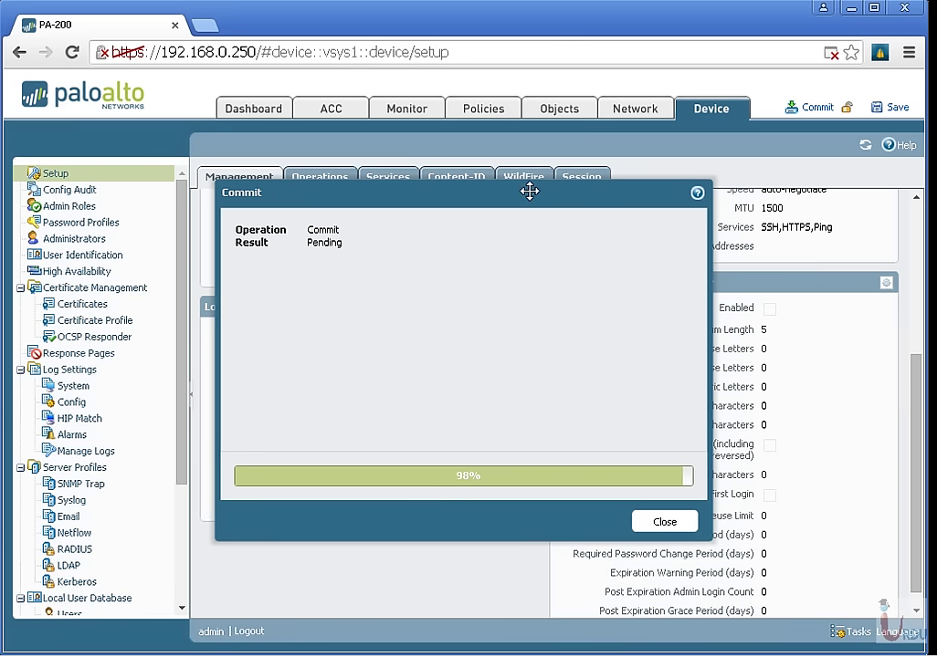
drag(528, 190, 588, 561)
click(322, 180)
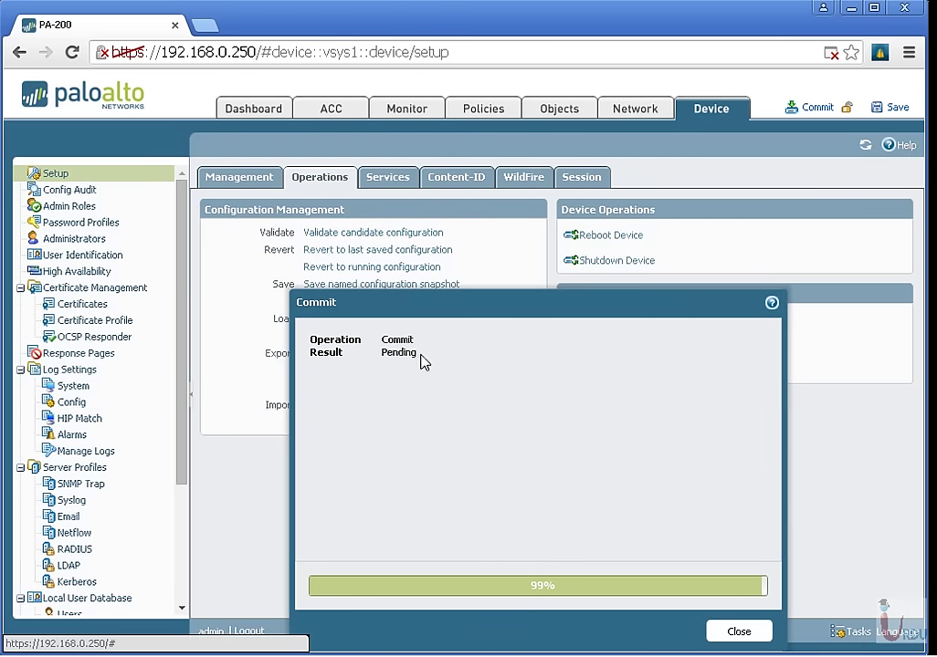
Close the commit progress window, check the commit in the task list, and close it.
click(733, 632)
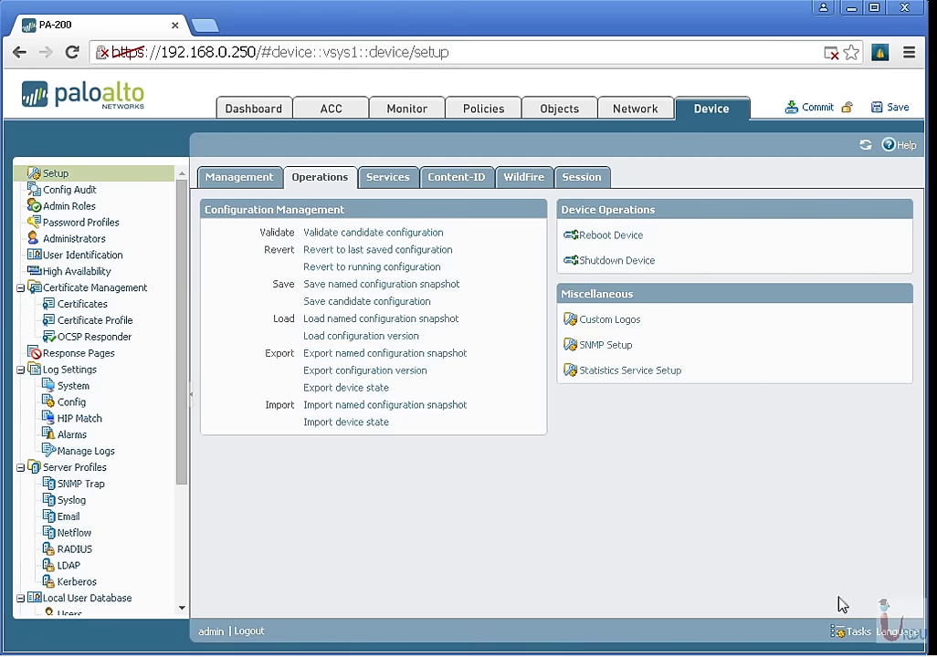
click(845, 630)
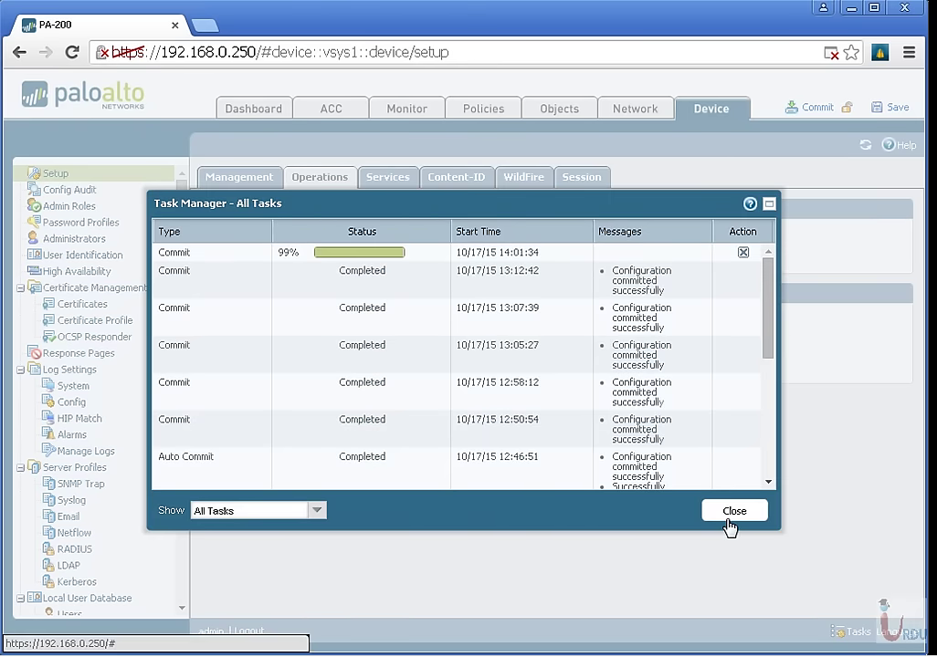
click(731, 513)
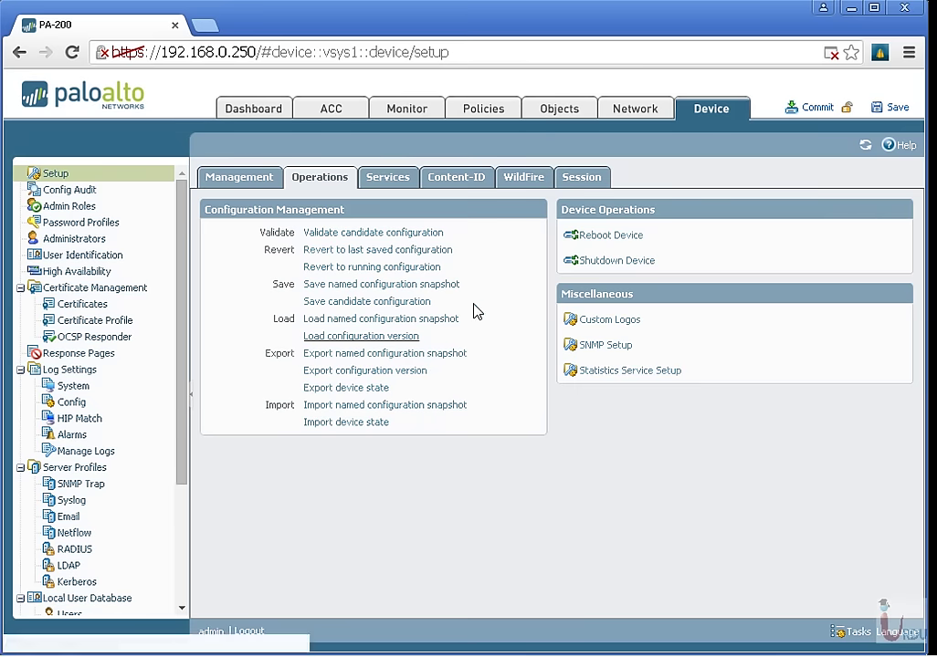
click(360, 267)
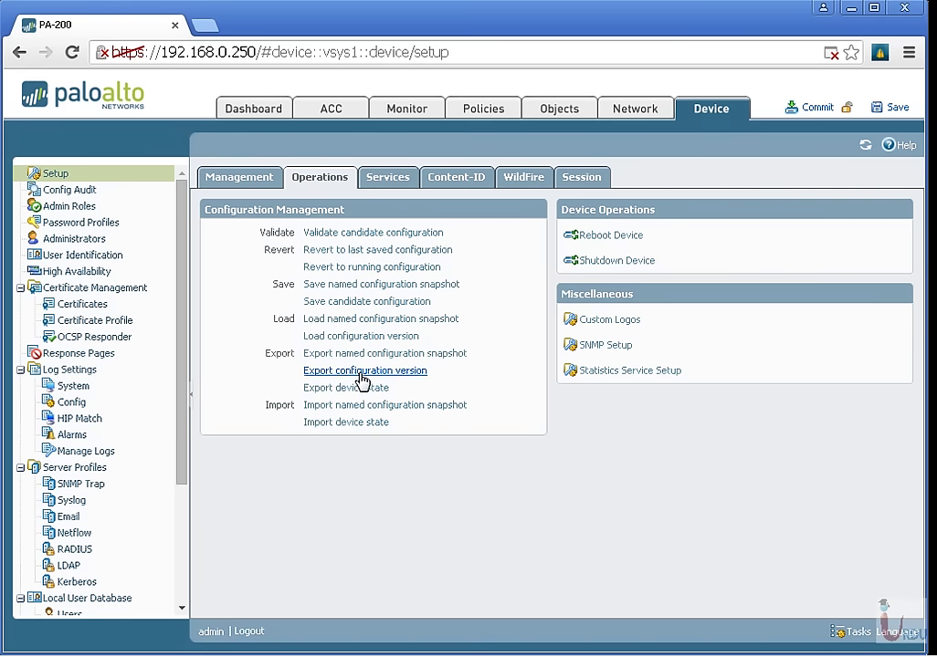
Pick configuration version 2 for export, cancel the export, then view the Services tab.
click(358, 371)
click(619, 351)
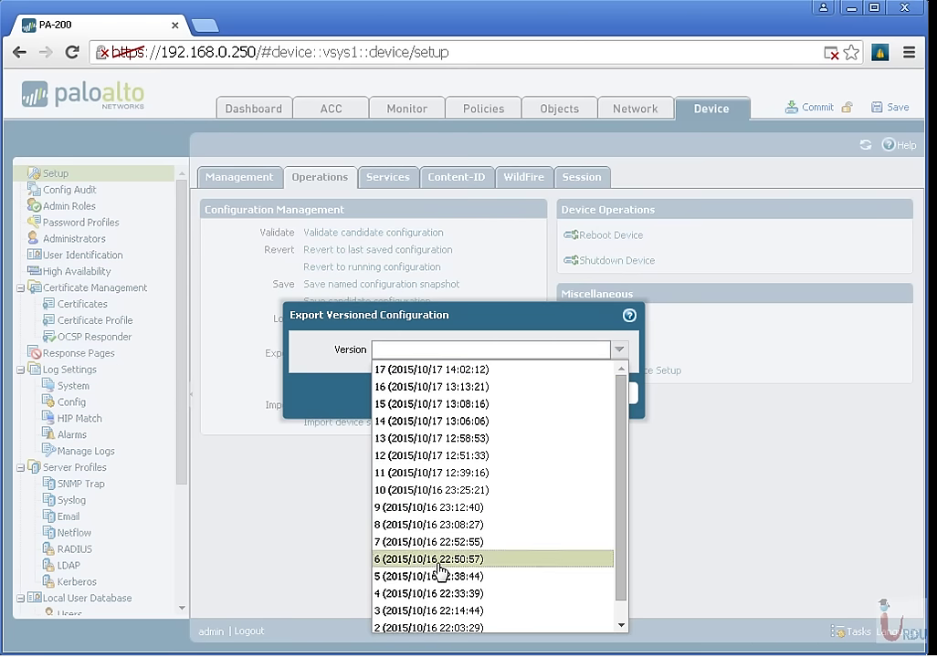
scroll(433, 594, down, 1)
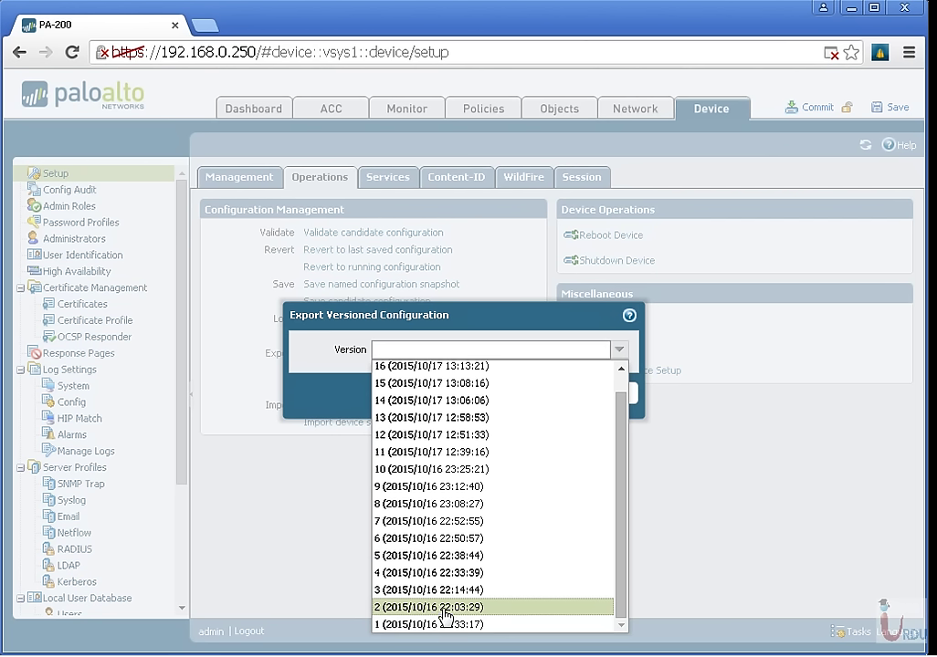
click(446, 607)
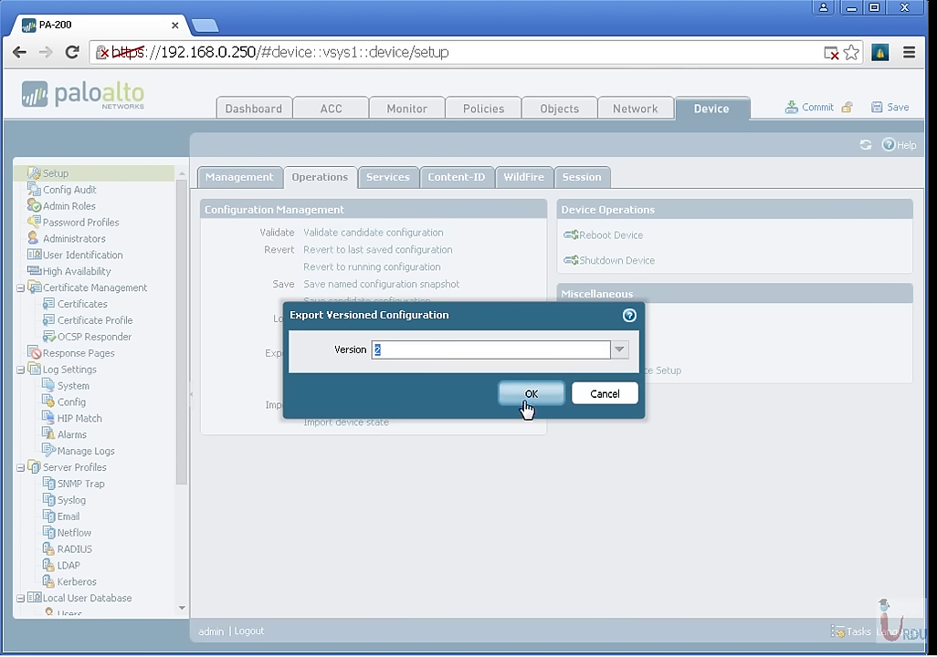
click(603, 393)
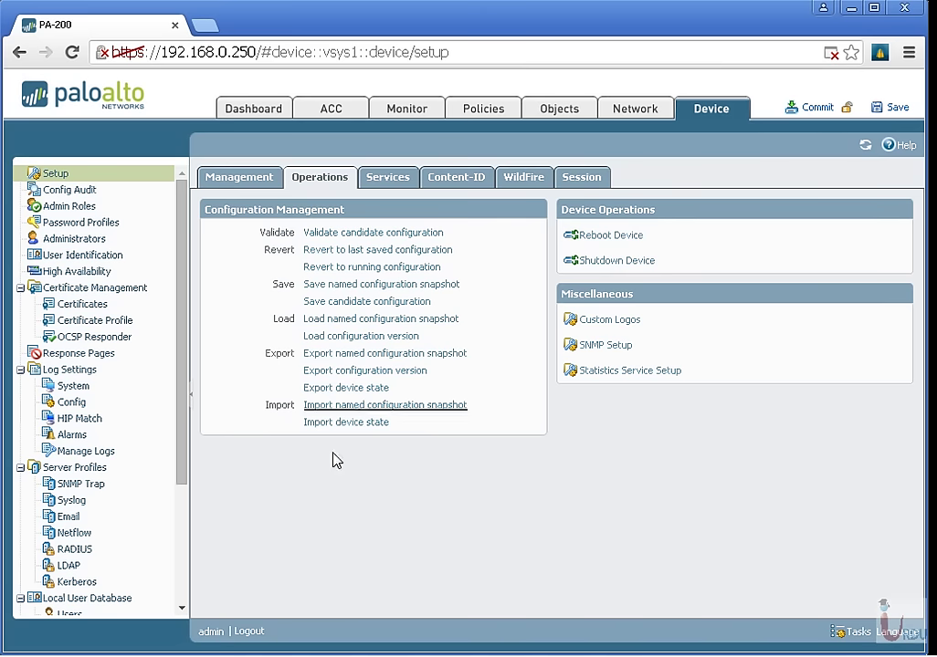
click(389, 177)
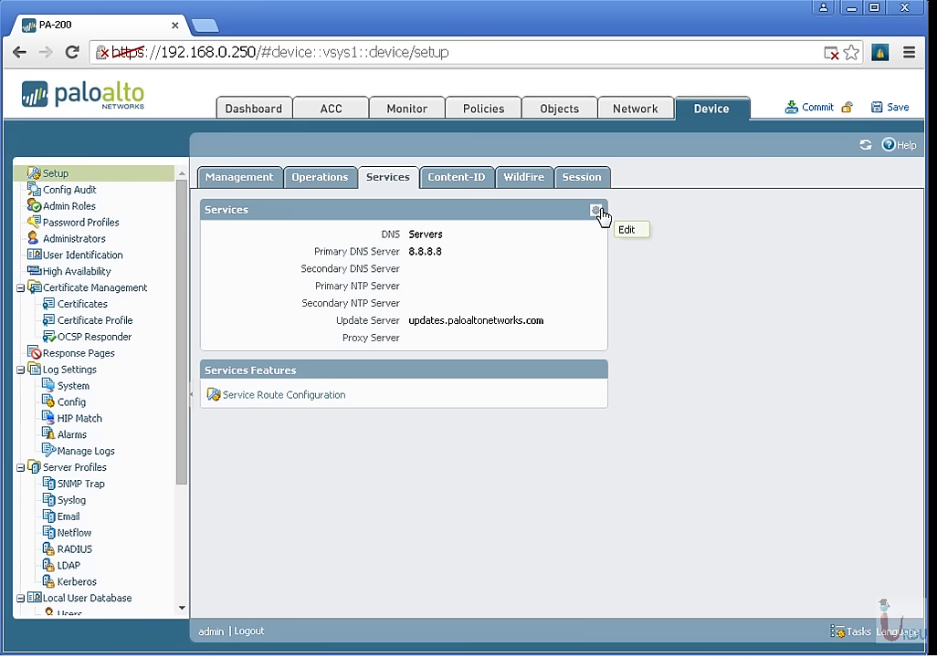
Toggle DNS between proxy object and servers in Services settings, then discard changes.
click(596, 211)
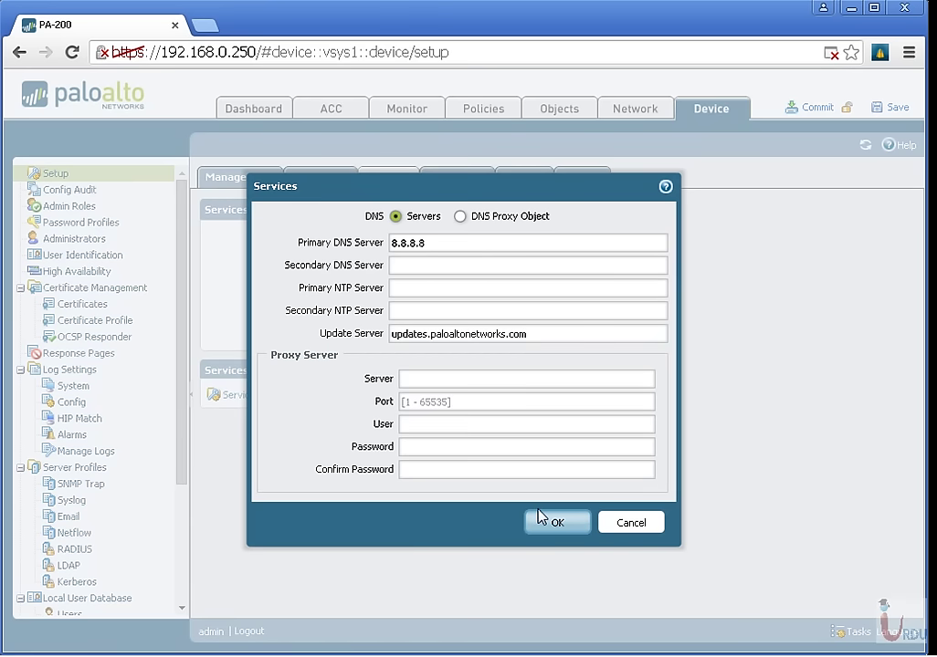
click(461, 218)
click(395, 216)
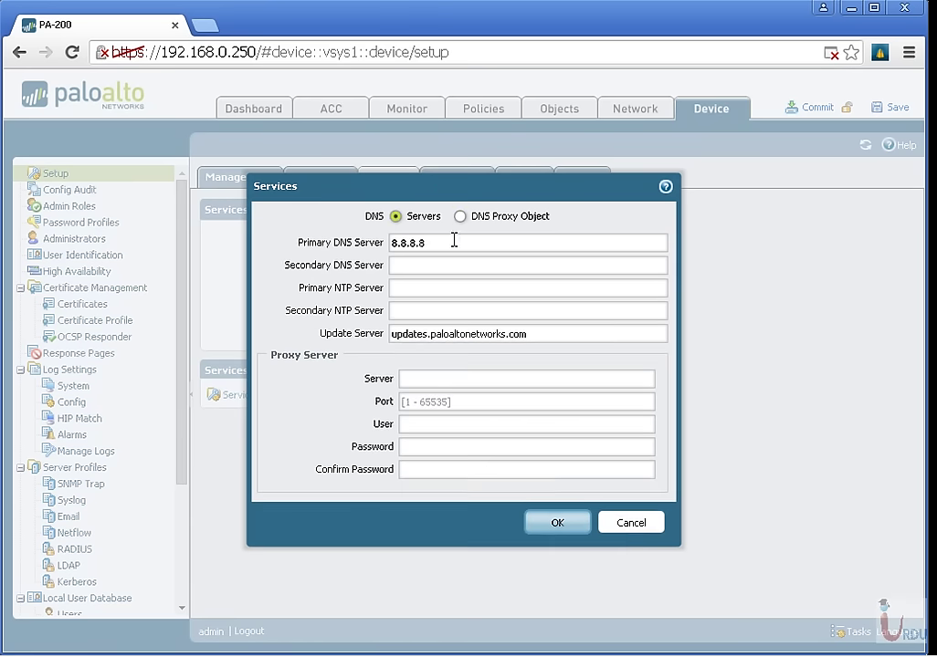
click(640, 499)
Browse the Content-ID, WildFire and Session settings tabs.
click(446, 179)
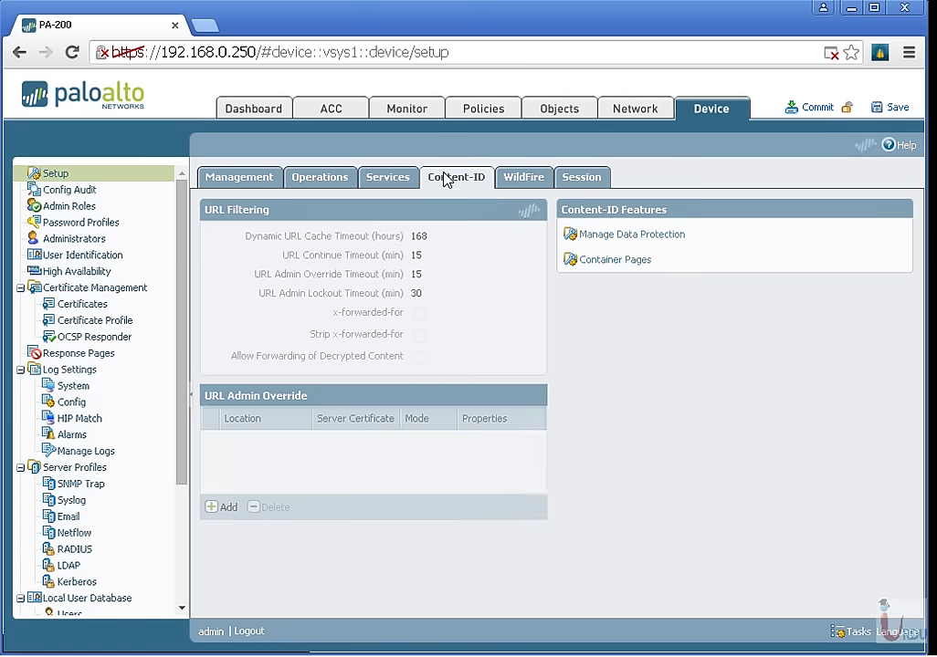
click(539, 179)
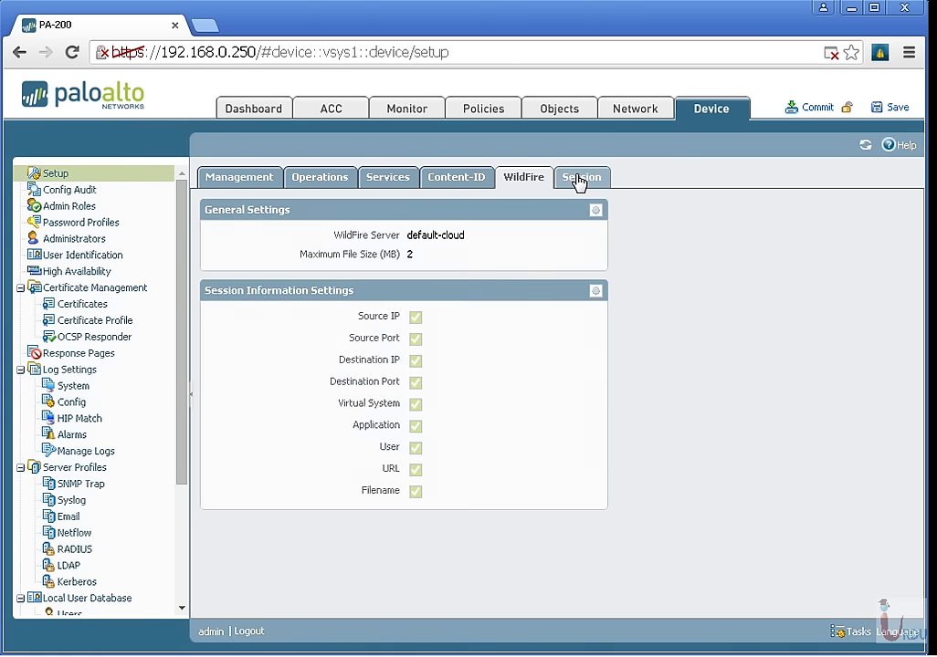
click(577, 180)
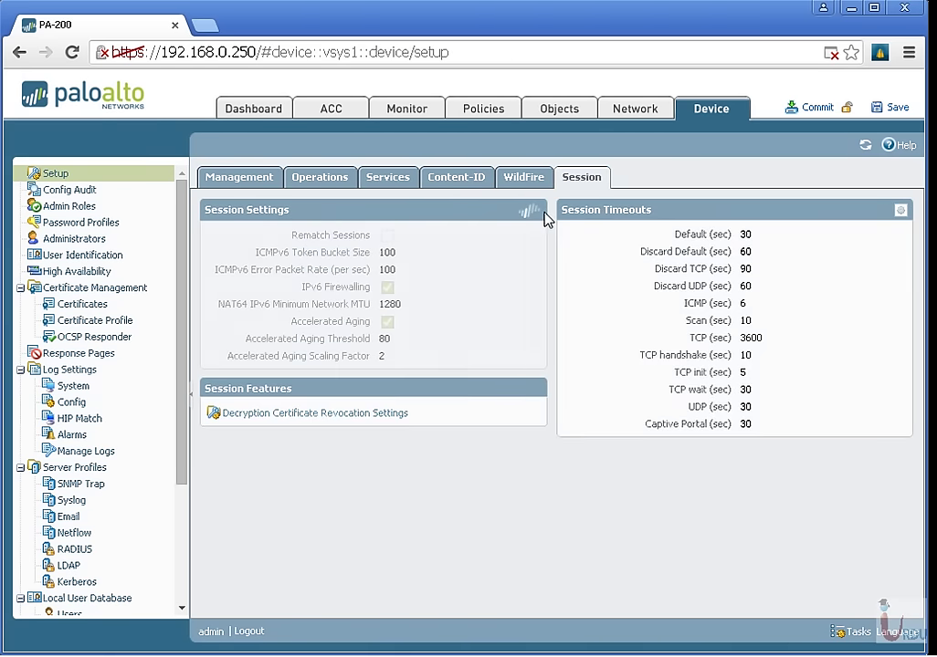
Compare committed version 8 against the running configuration and scroll through the differences.
click(71, 191)
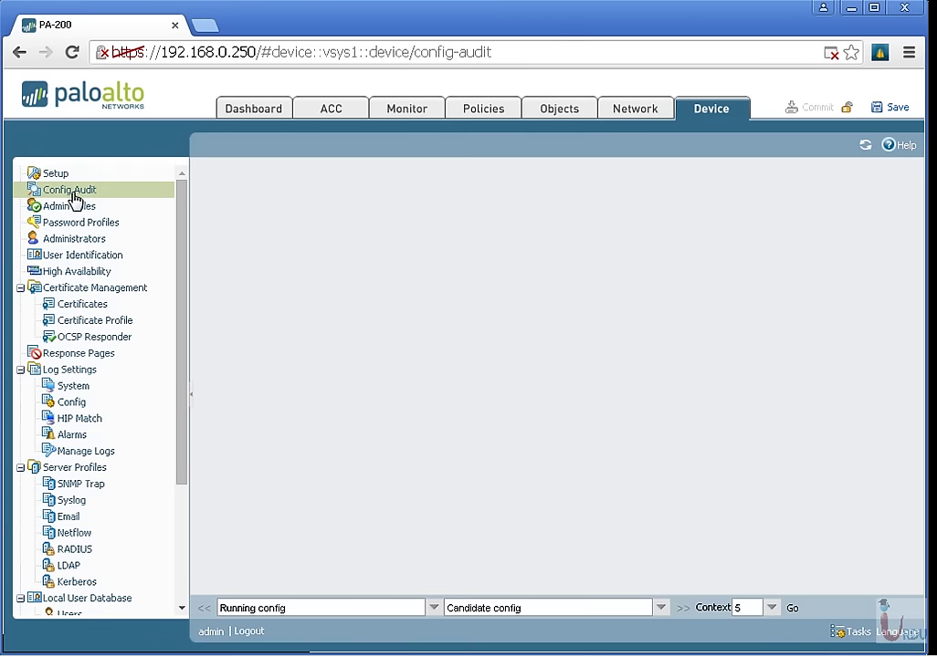
click(434, 608)
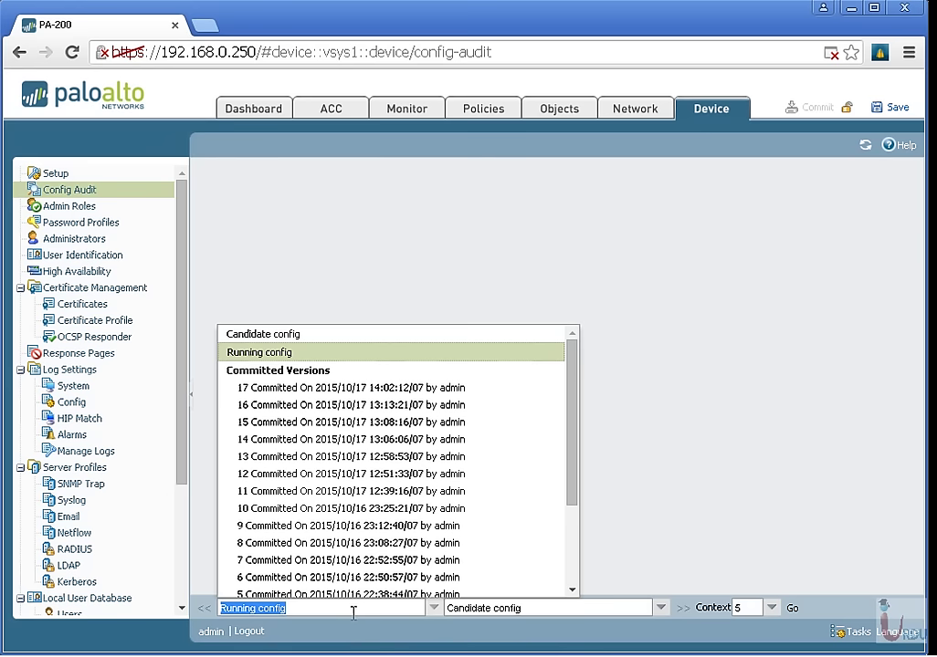
click(315, 543)
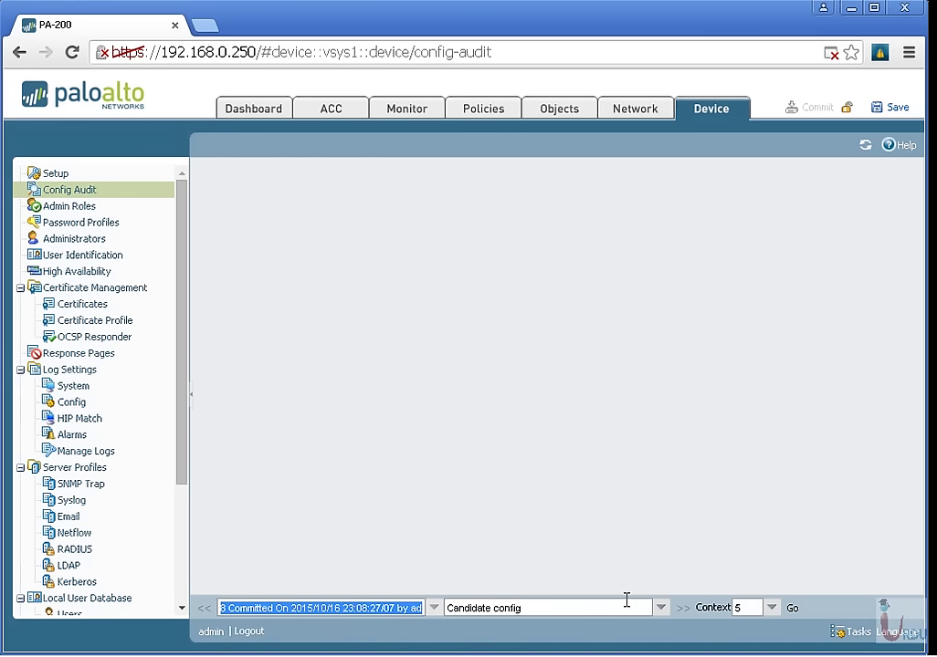
click(660, 608)
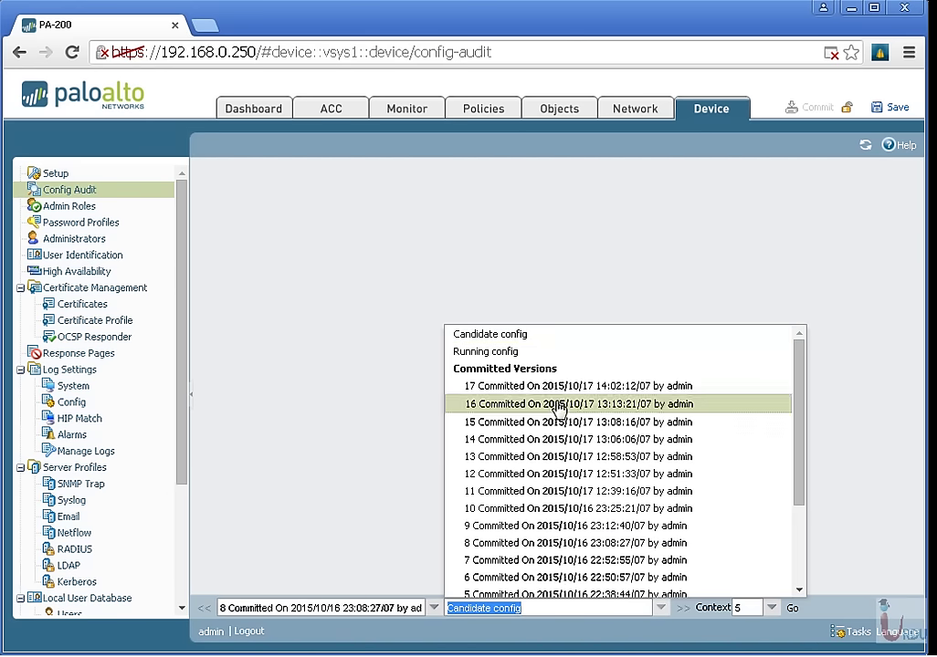
click(533, 358)
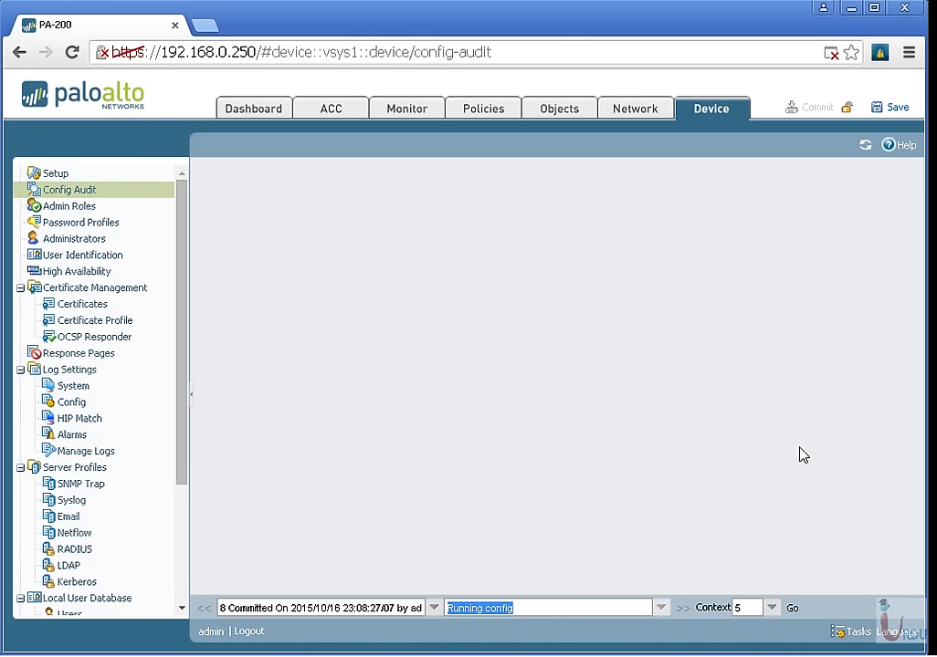
click(795, 609)
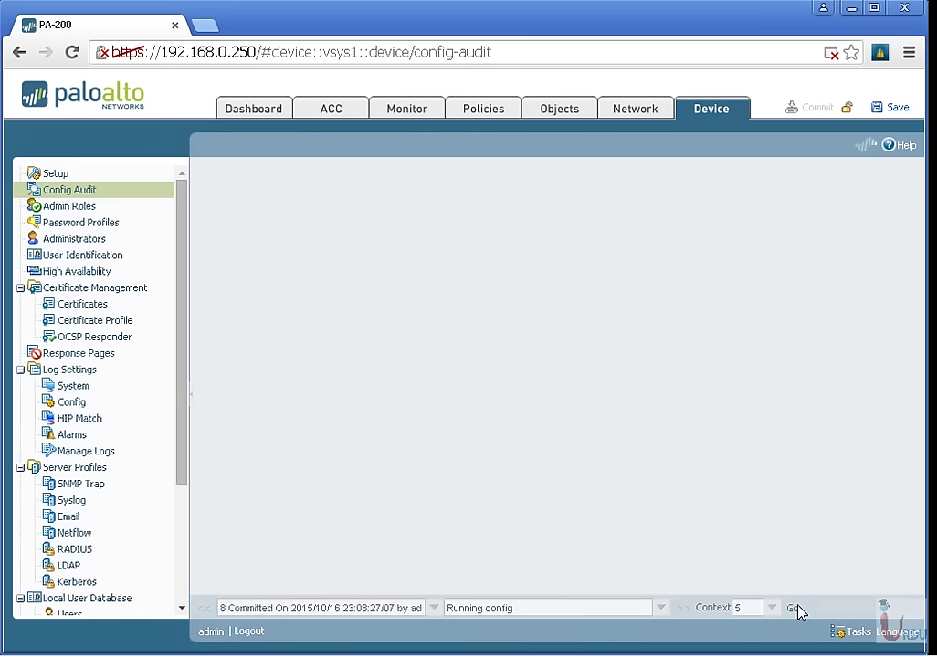
scroll(680, 299, down, 3)
scroll(680, 299, up, 5)
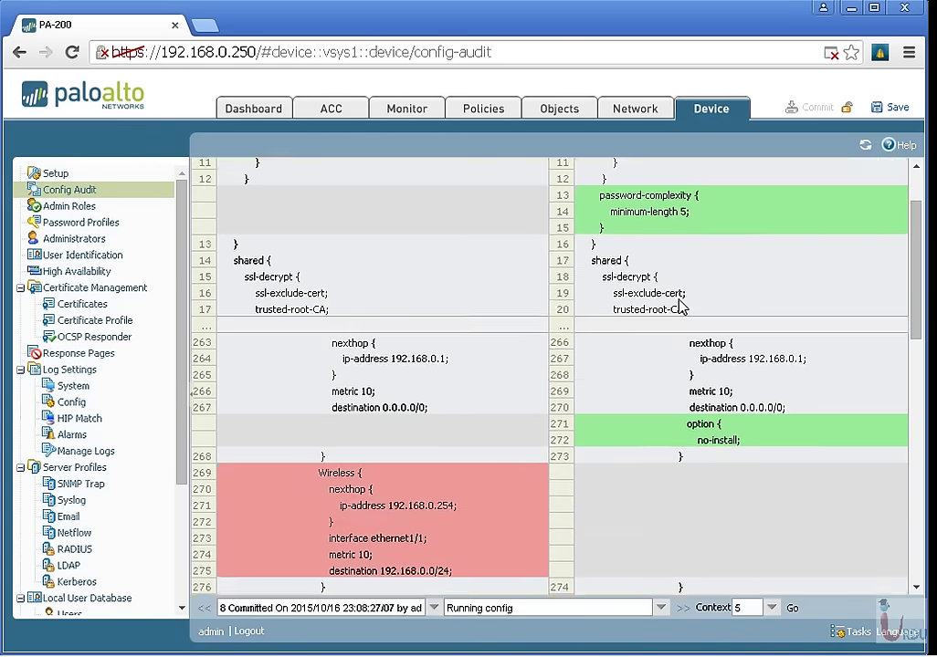
scroll(347, 425, down, 5)
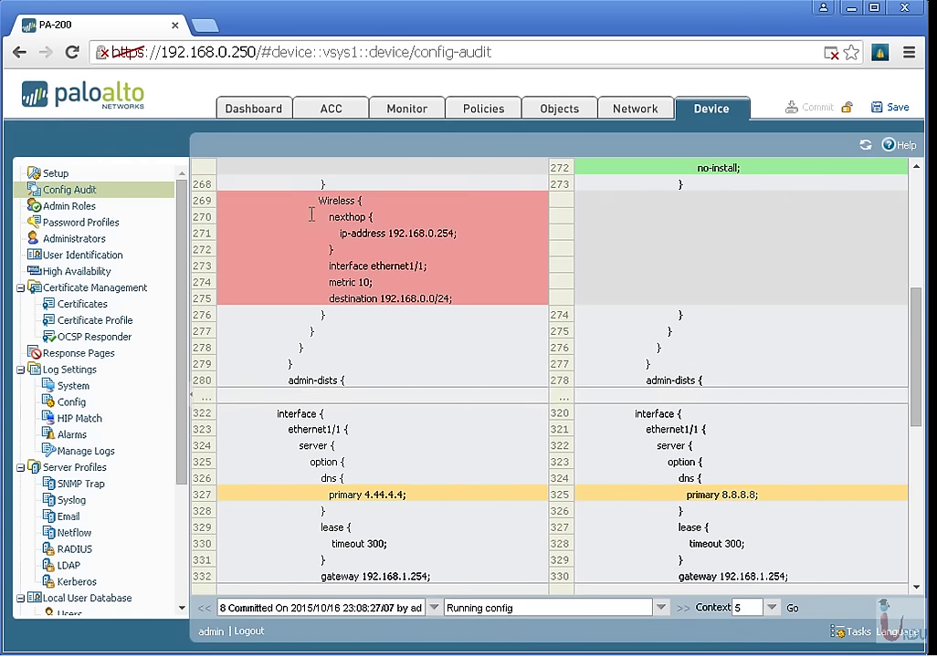
drag(313, 210, 449, 337)
scroll(459, 341, down, 3)
scroll(460, 341, down, 3)
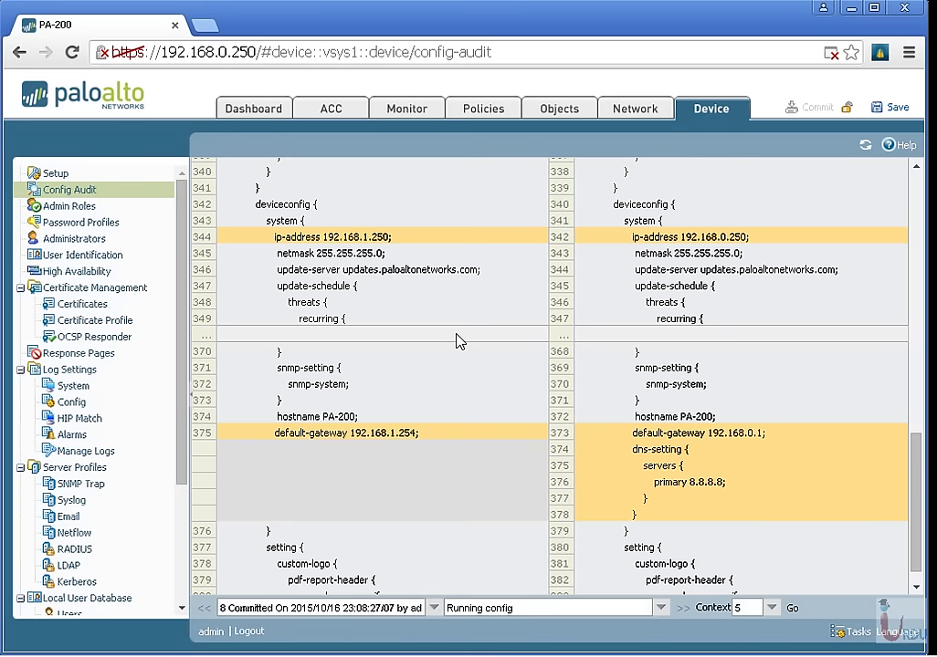
scroll(459, 340, down, 1)
scroll(460, 340, up, 10)
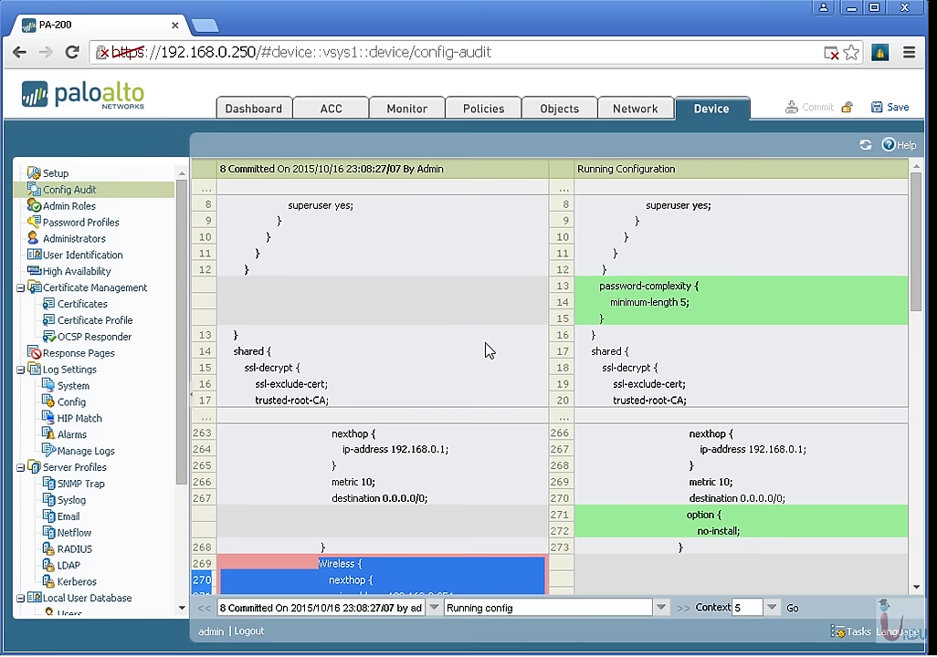
Recheck the committed versions list unchanged, then start a new profile under Admin Roles.
click(434, 607)
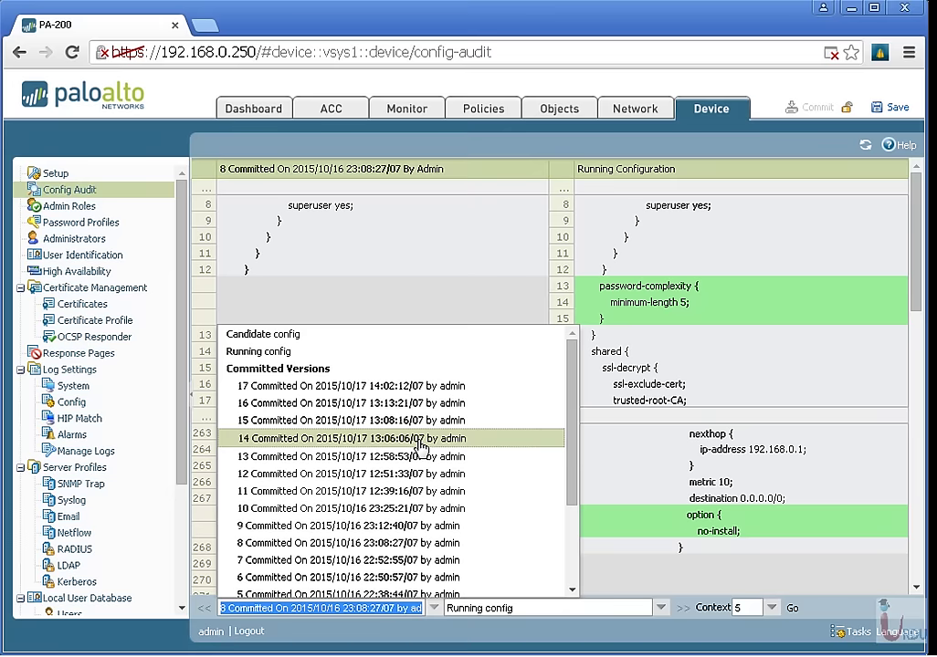
scroll(429, 441, down, 3)
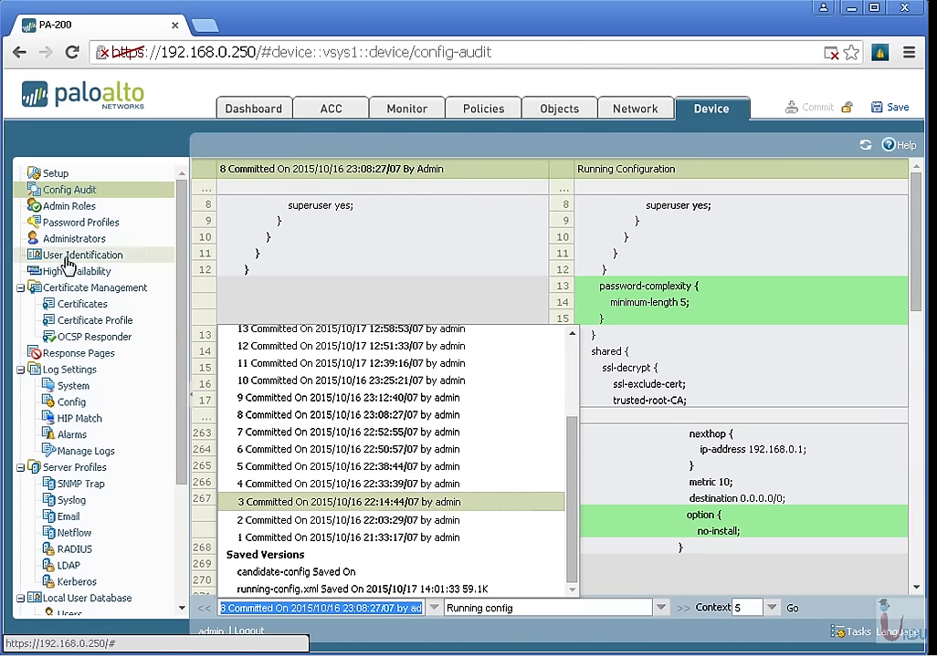
click(66, 213)
click(67, 210)
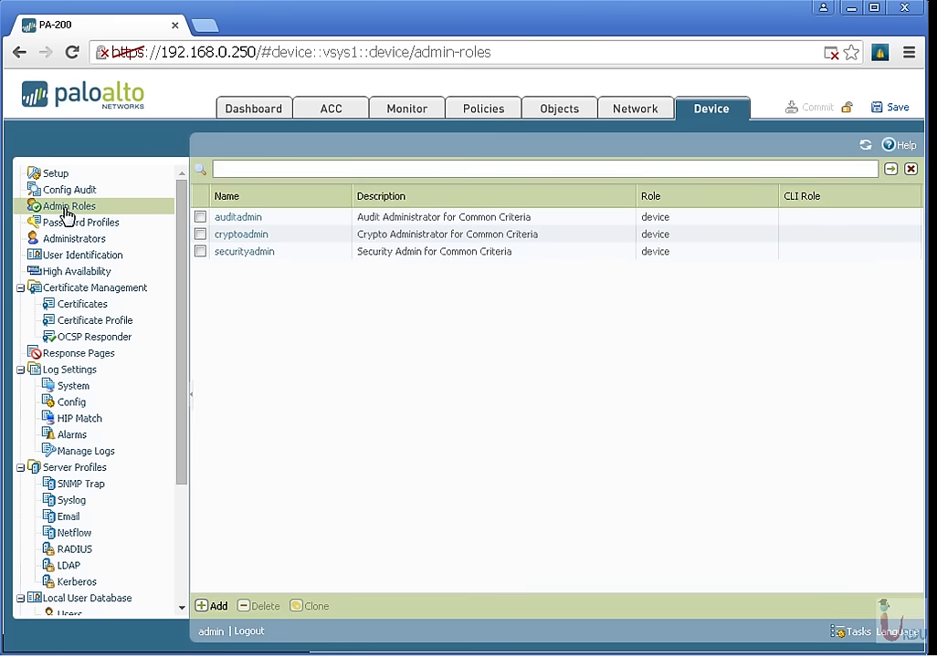
click(214, 606)
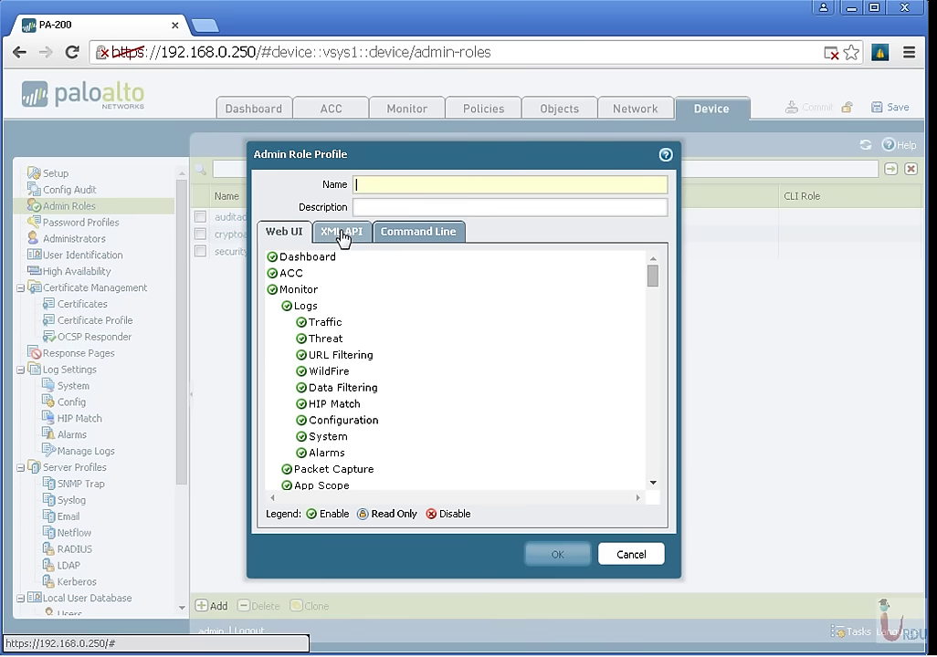
Review the new role's XML API and Web UI permissions, then cancel the unnamed profile.
click(343, 236)
click(292, 235)
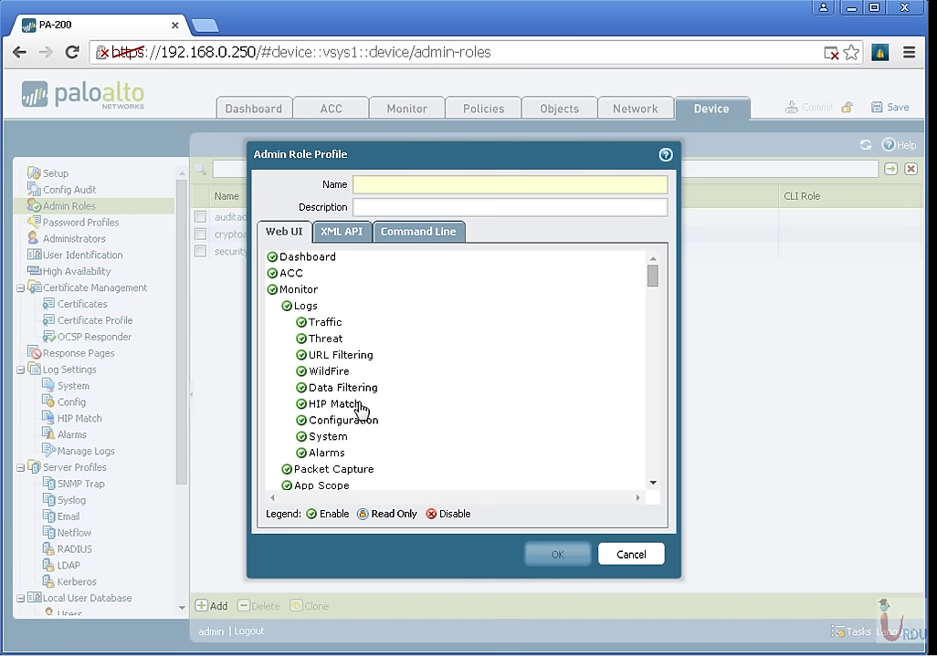
scroll(360, 408, down, 20)
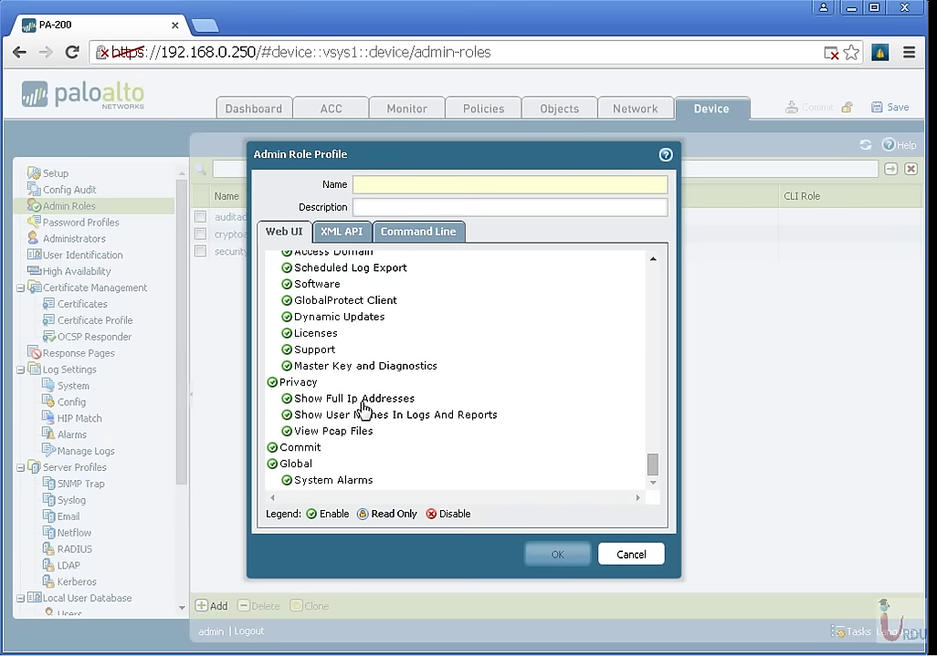
click(621, 554)
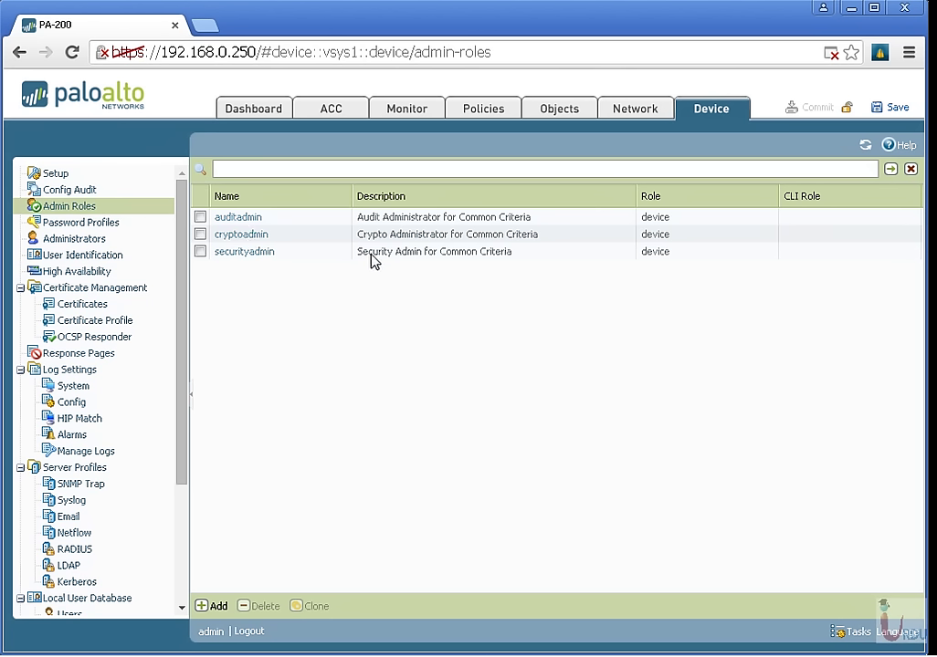
Add a new profile under Password Profiles and open its help topic on profile settings.
click(75, 225)
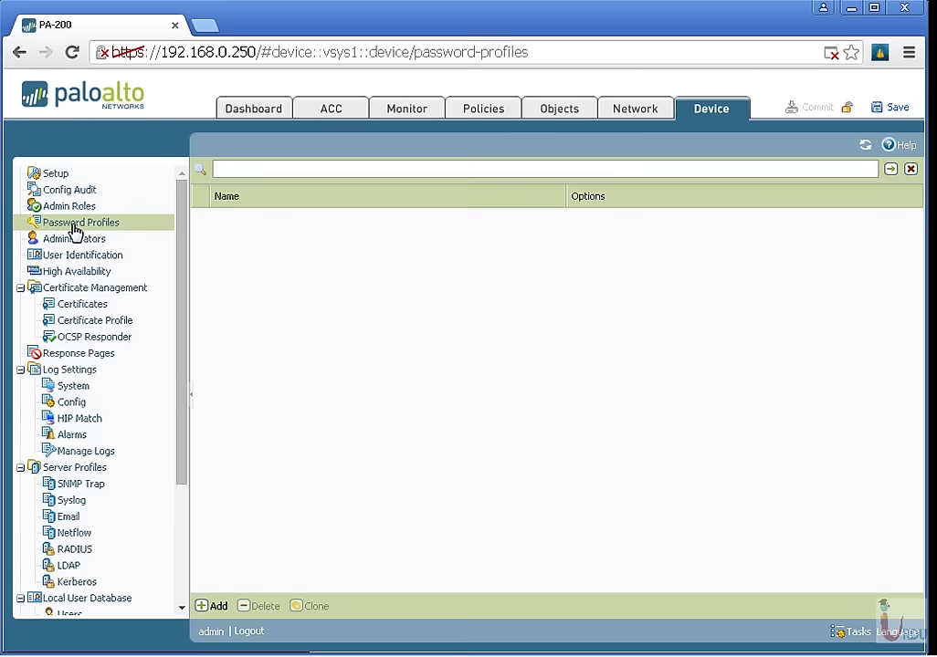
click(207, 606)
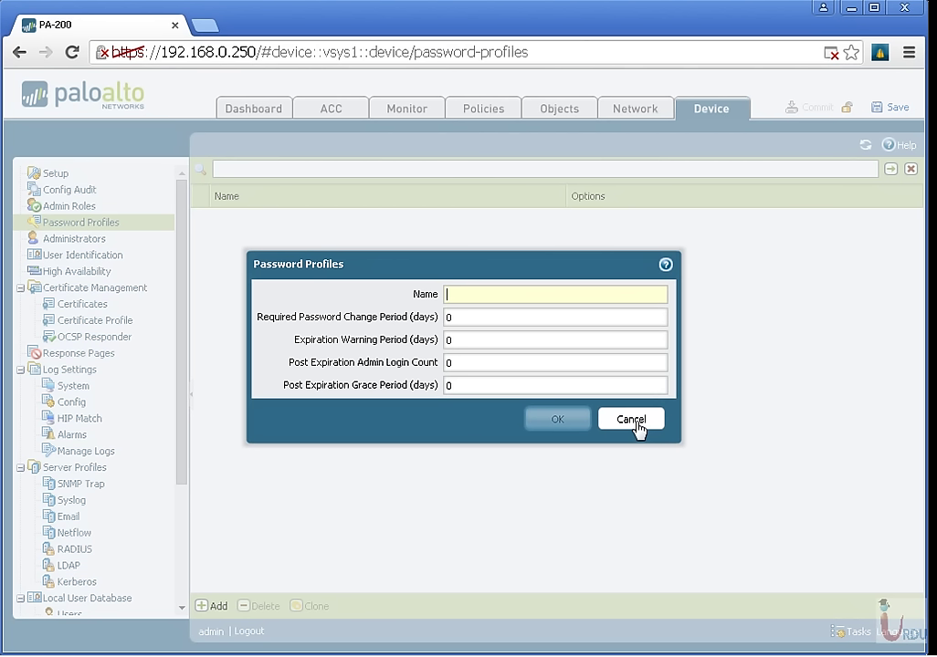
click(665, 265)
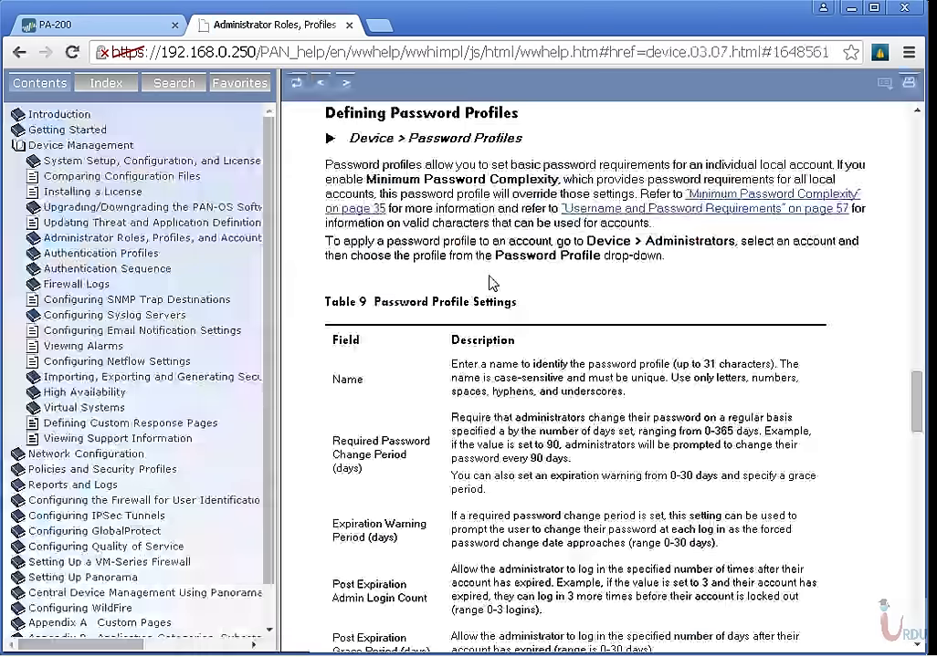
Read the help down to Post Expiration Admin Login Count, then close the help tab.
scroll(411, 290, down, 3)
drag(354, 313, 628, 343)
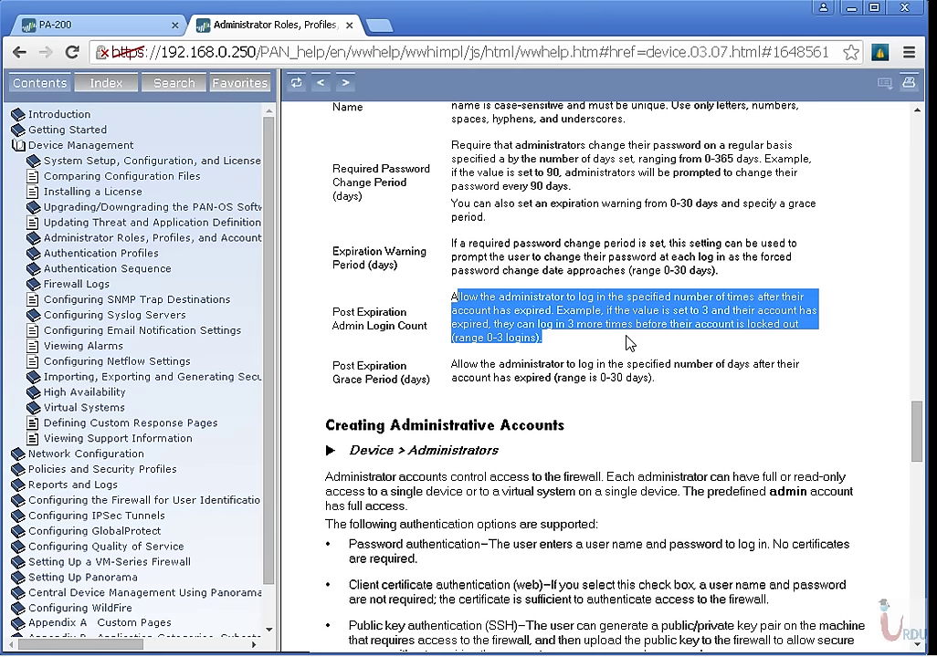
middle_click(277, 25)
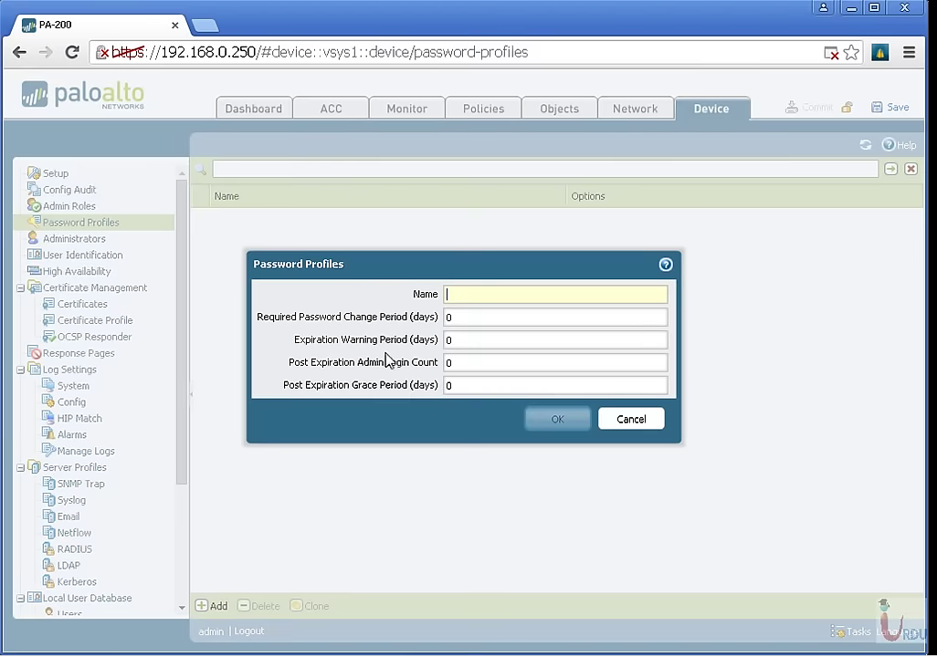
Cancel the password profile and start administrator 'Kashif' with no authentication profile.
click(608, 422)
click(78, 245)
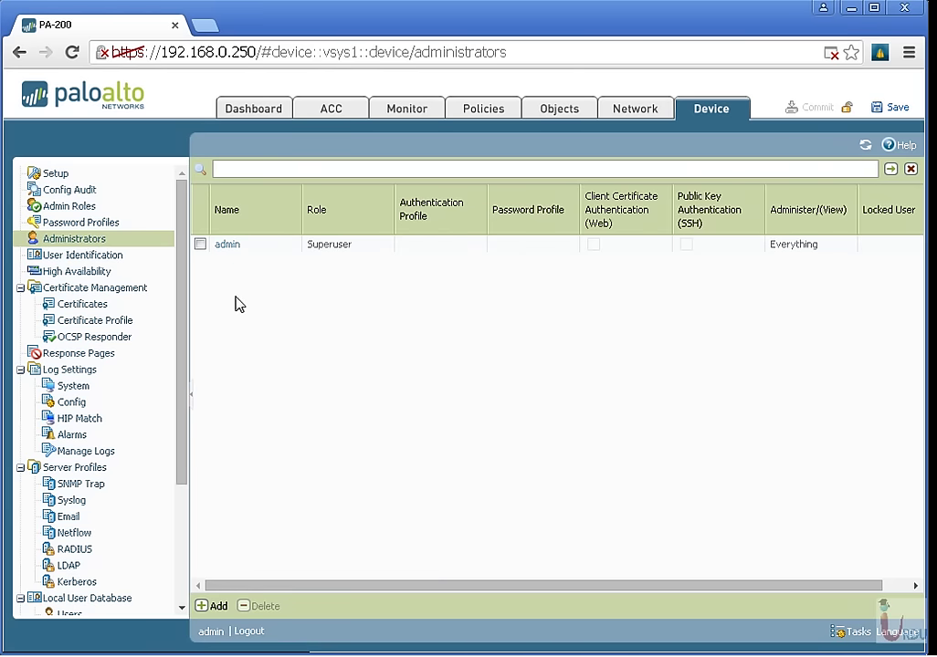
click(218, 608)
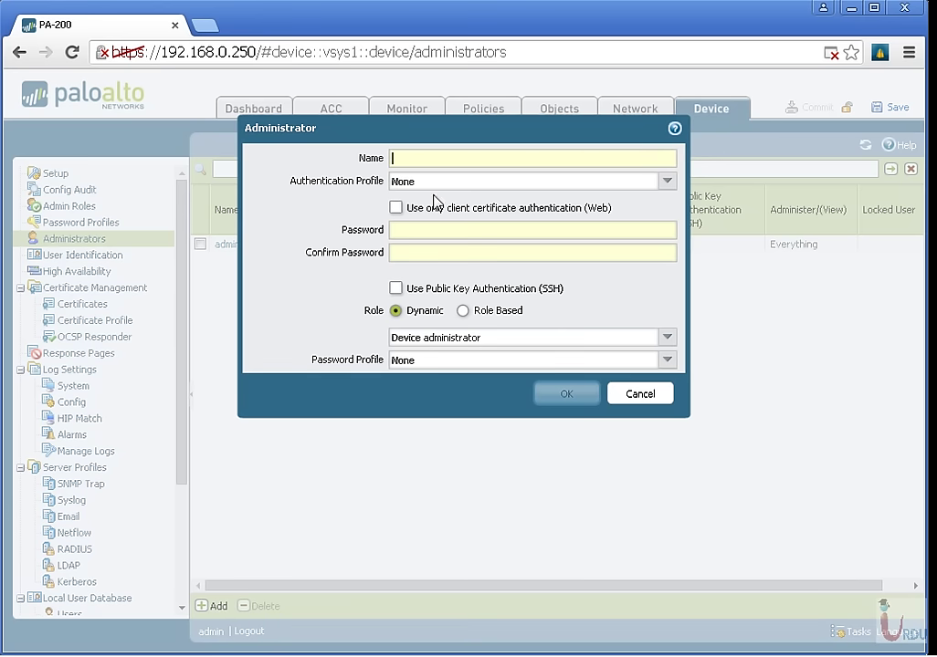
click(403, 159)
text(Kashif)
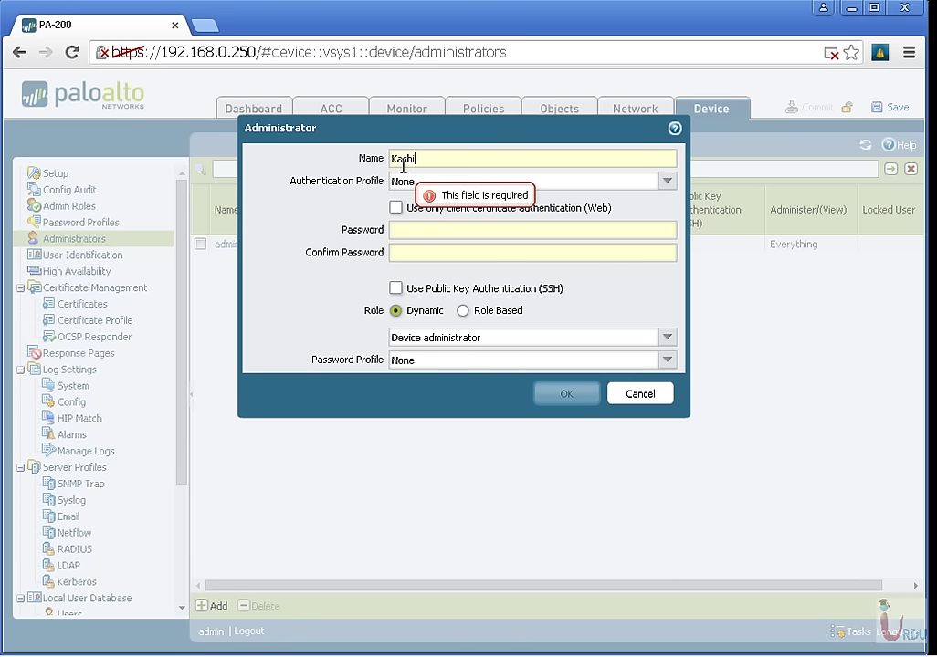
click(663, 182)
click(566, 202)
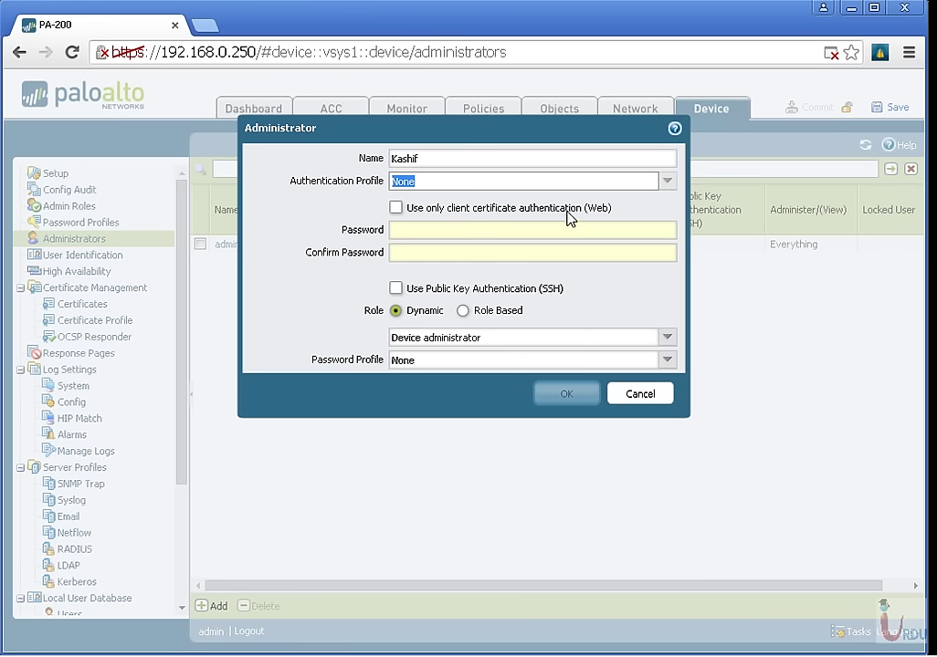
Enter and confirm the account password, choose Role Based, then cancel it and open Admin Roles.
click(518, 232)
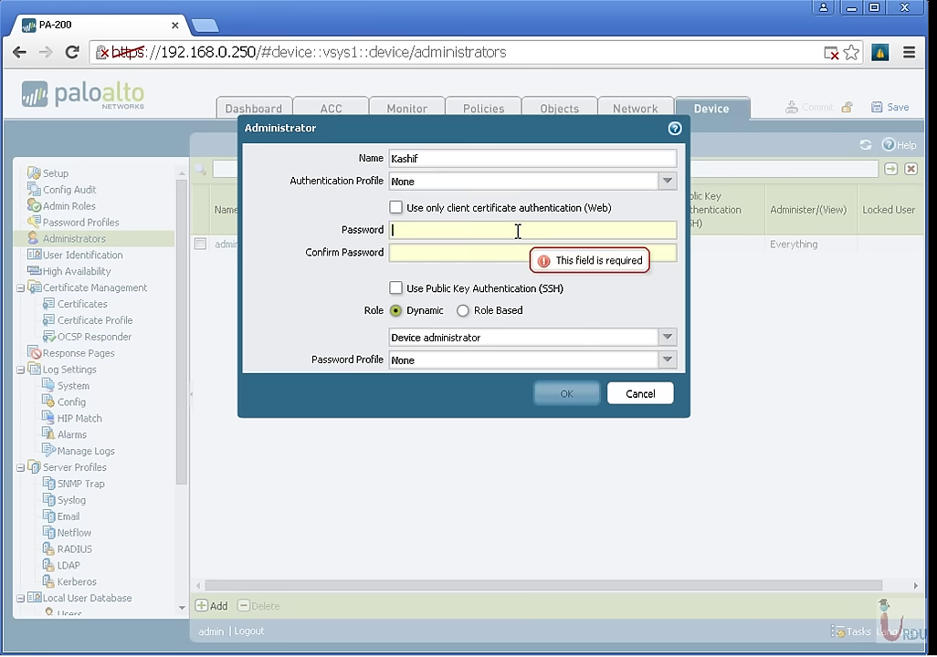
text(123)
key(Tab)
text(123)
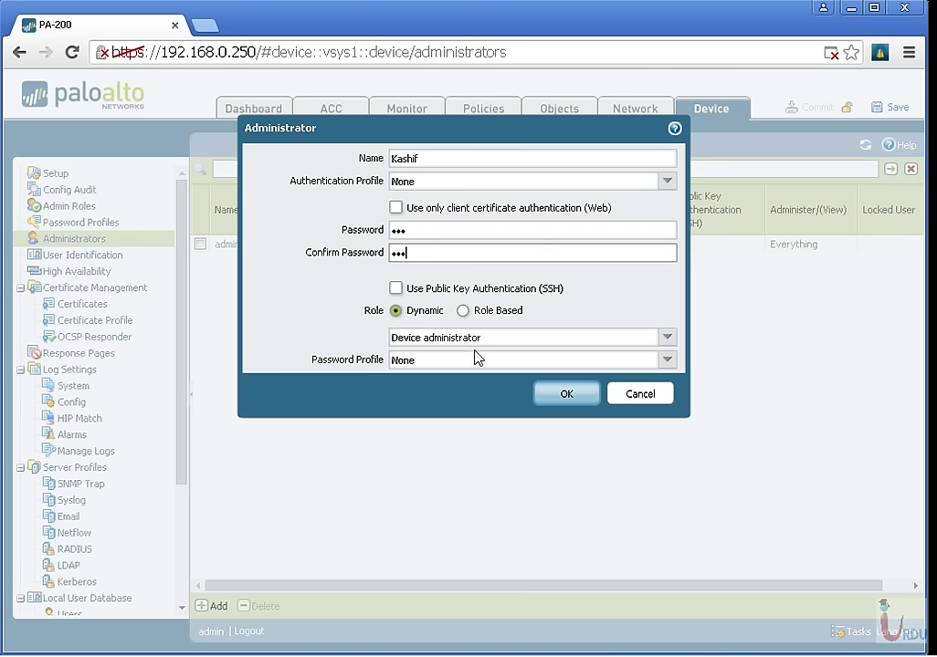
click(674, 340)
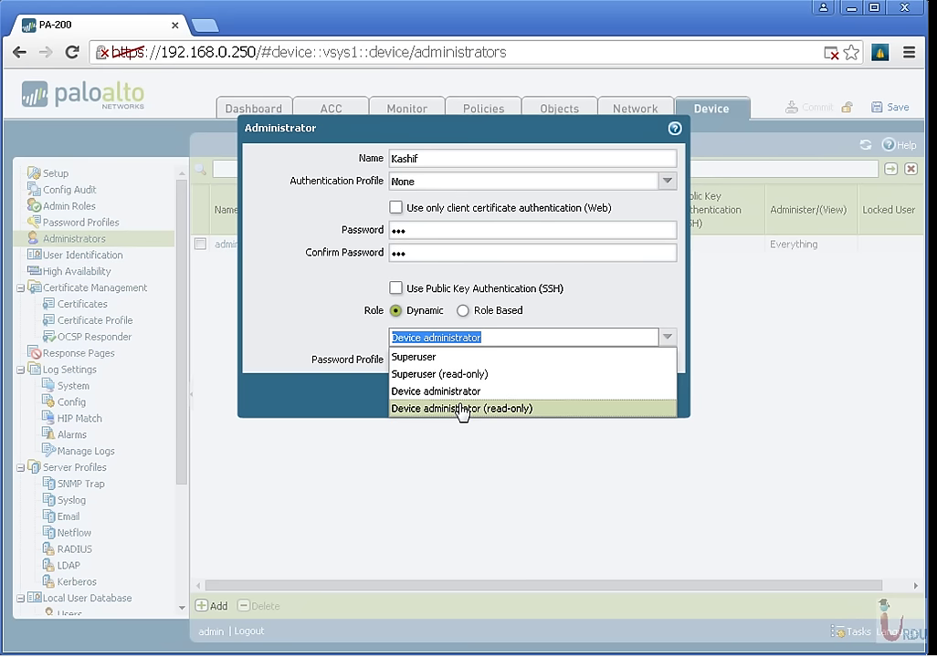
click(463, 311)
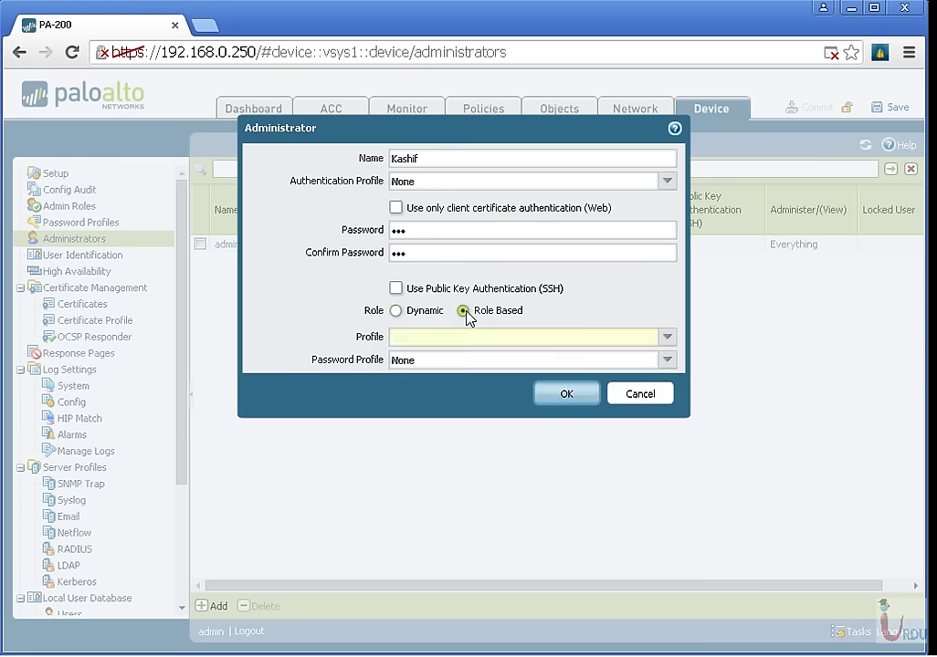
click(668, 337)
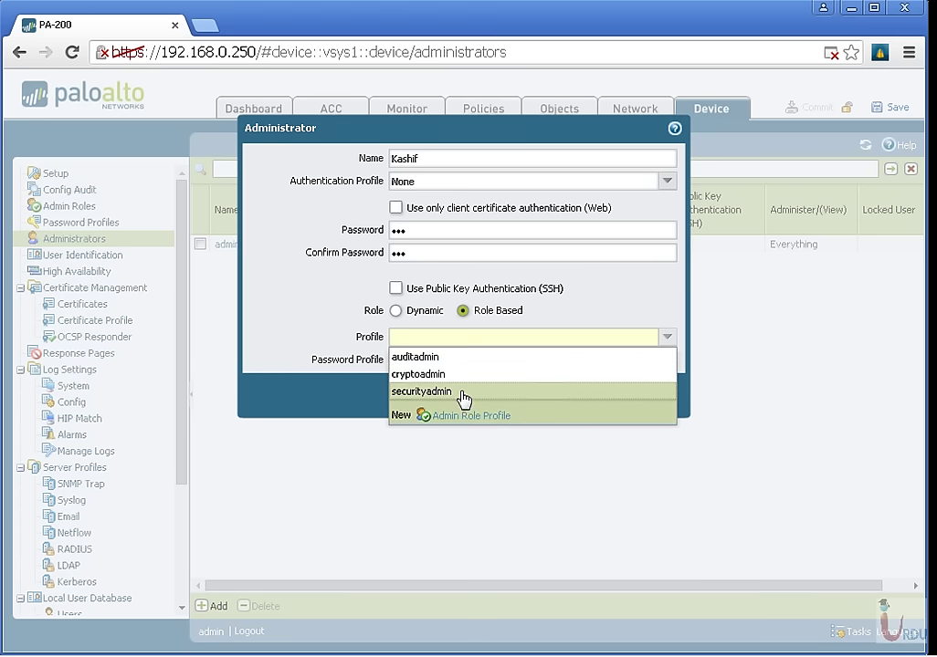
click(408, 413)
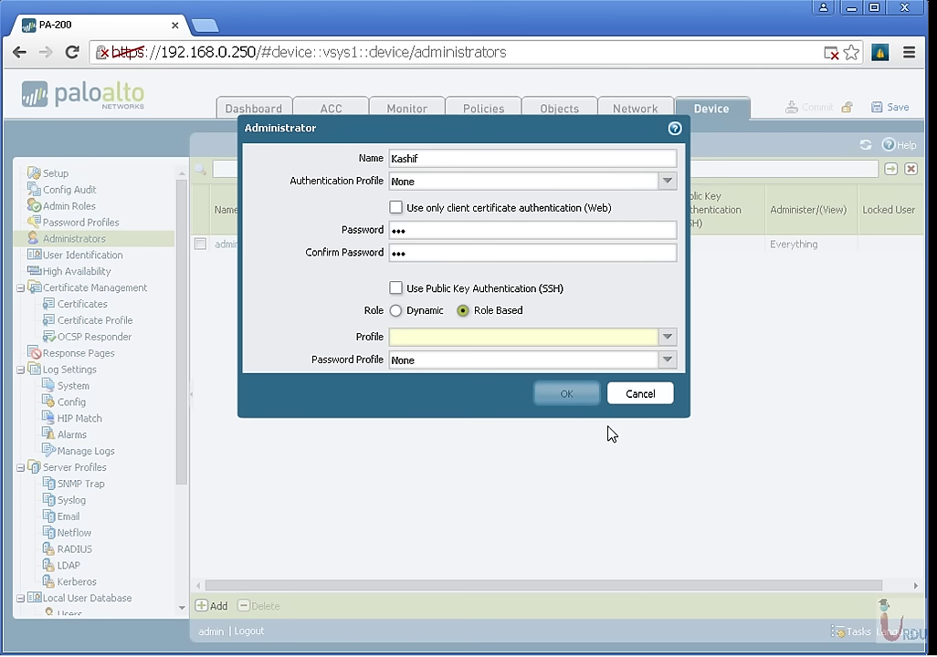
click(635, 395)
click(89, 208)
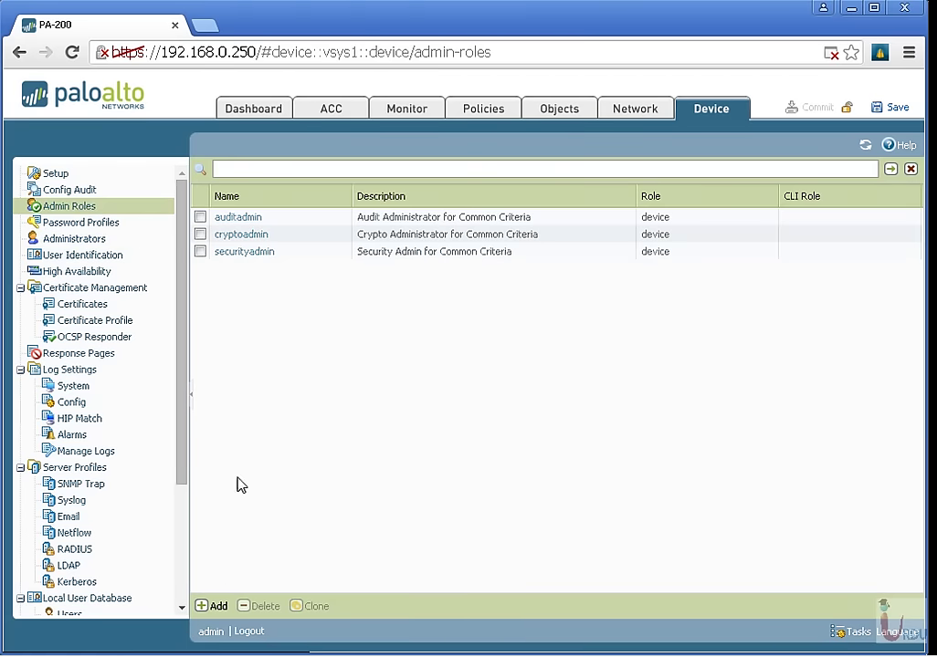
Start role 'secure' with Monitor, Policies, Objects, Network, Device, Privacy, Commit and Global disabled.
click(216, 606)
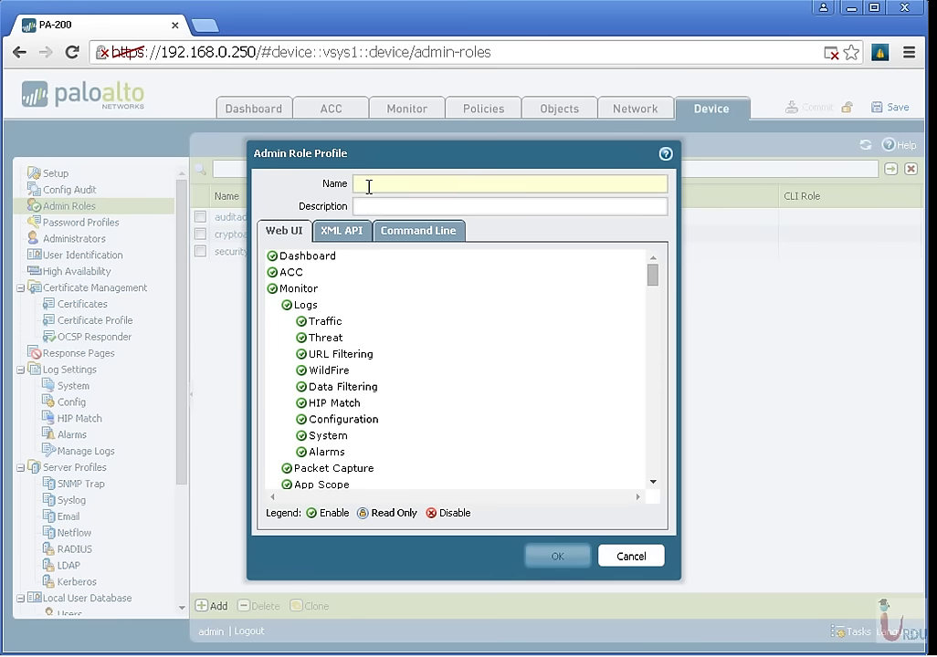
mouse_move(368, 186)
text(secure)
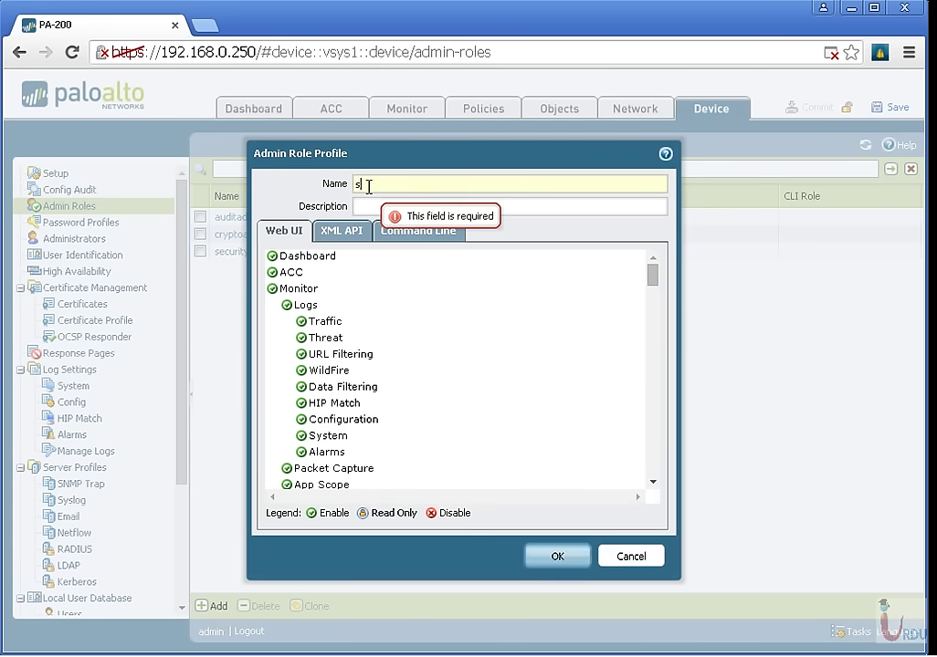
click(272, 289)
click(271, 305)
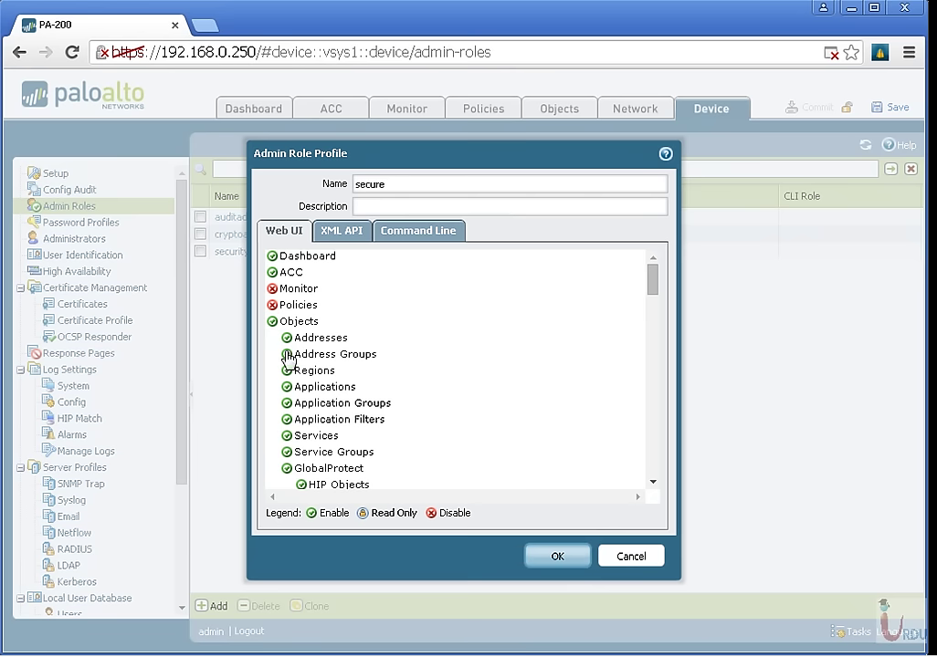
click(272, 321)
click(272, 337)
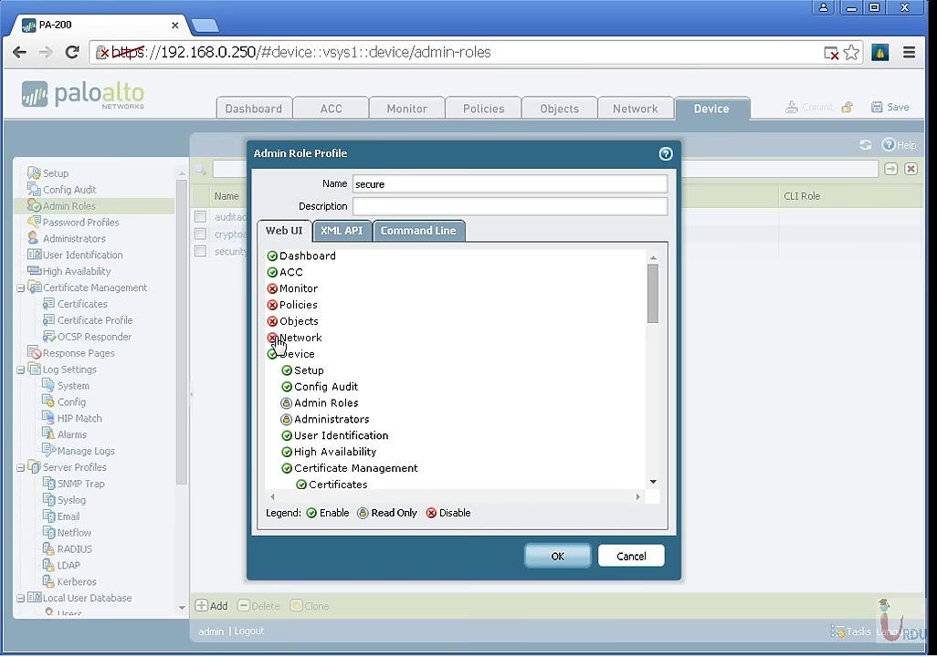
click(272, 354)
click(272, 371)
click(273, 387)
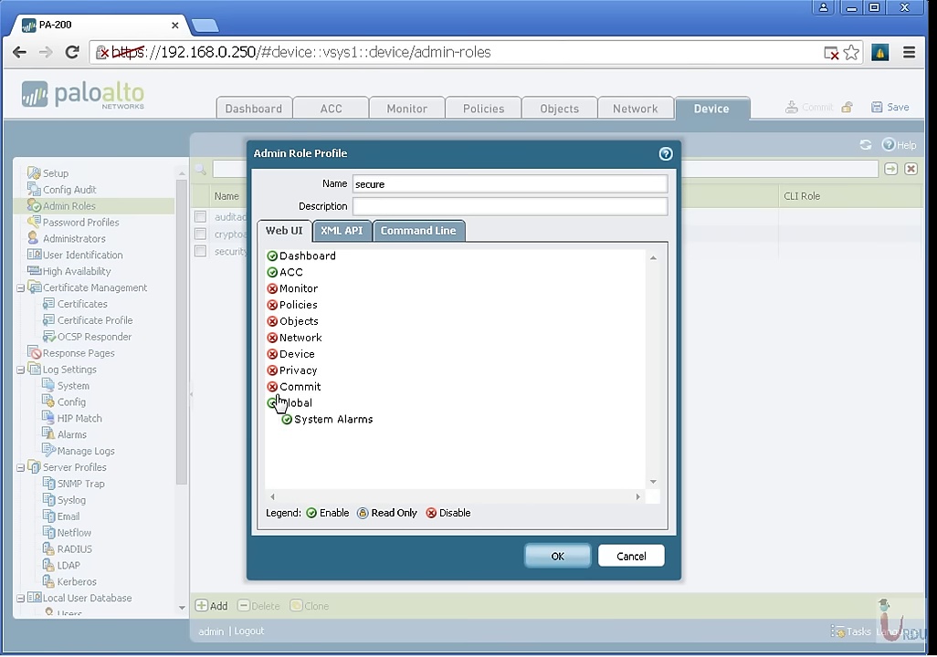
click(273, 403)
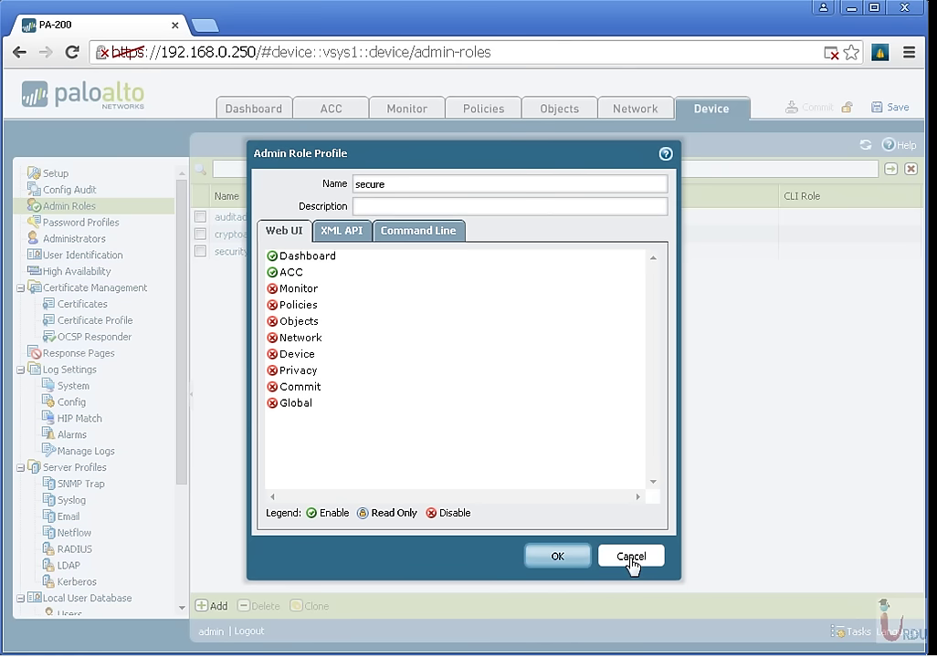
Check the role's XML API and command line settings, discard it, and open Administrators.
click(330, 232)
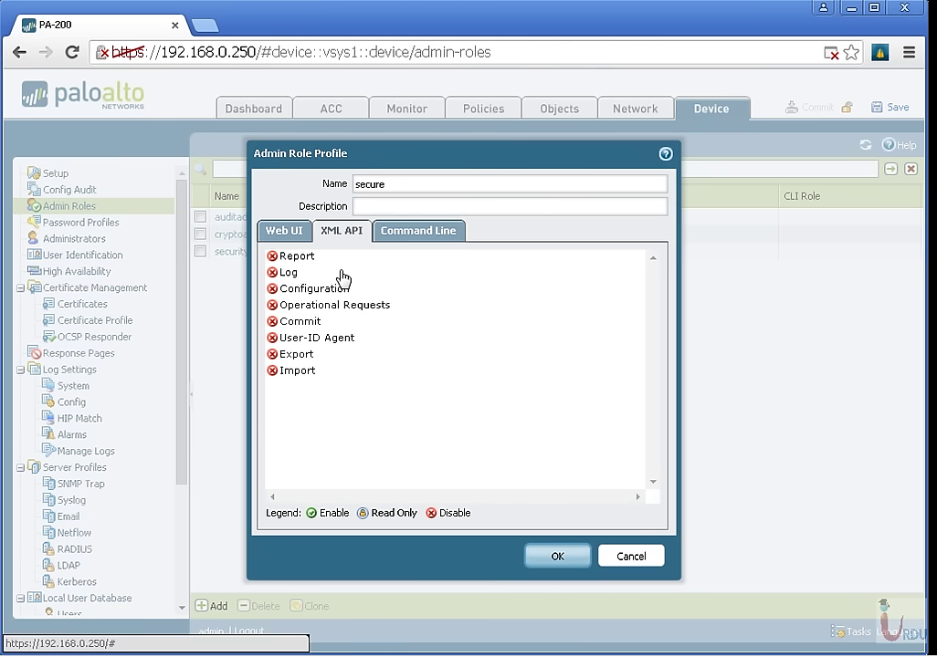
click(398, 234)
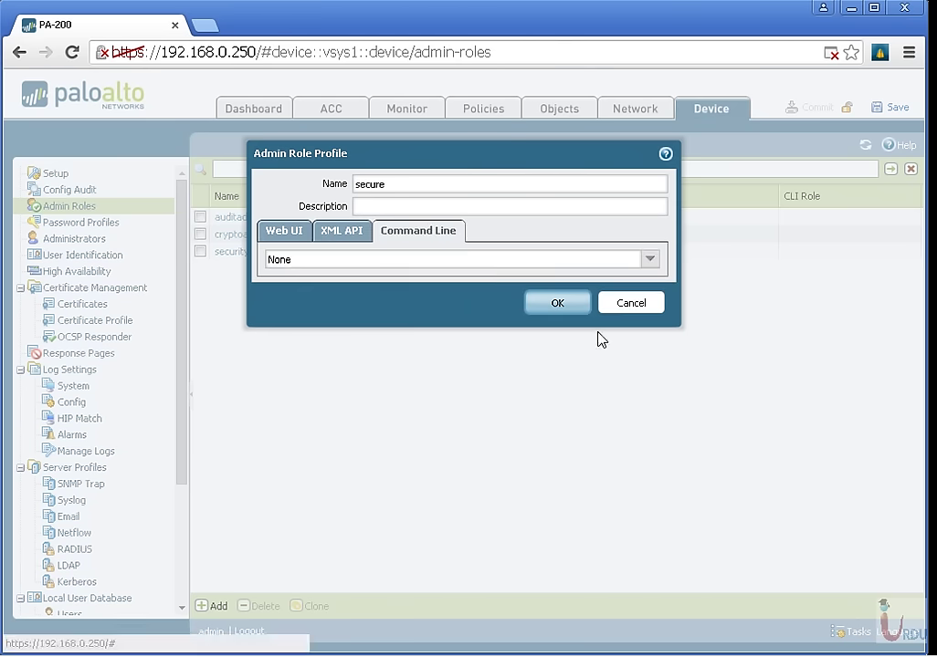
click(631, 301)
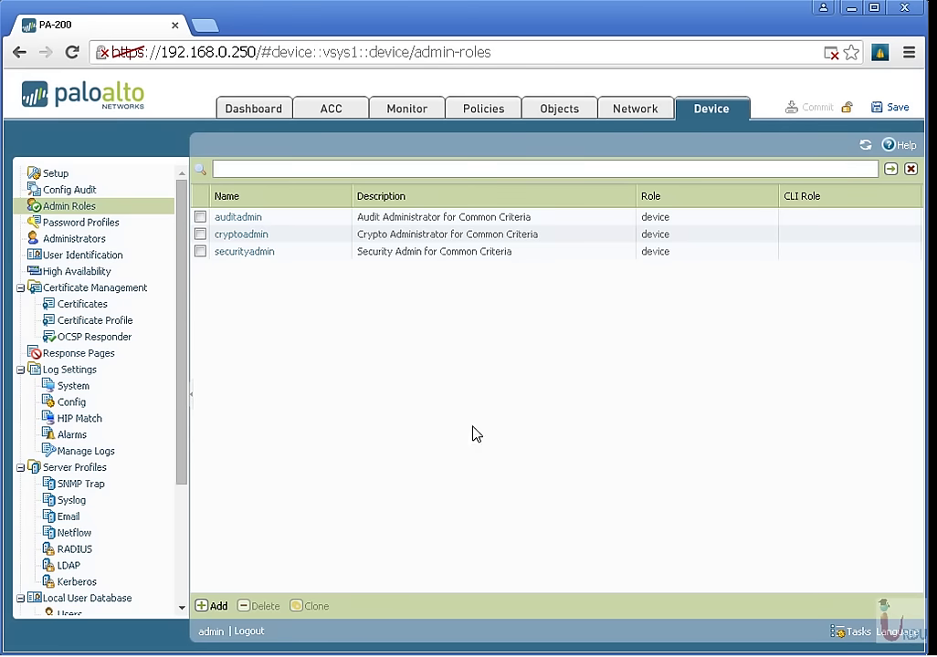
click(69, 239)
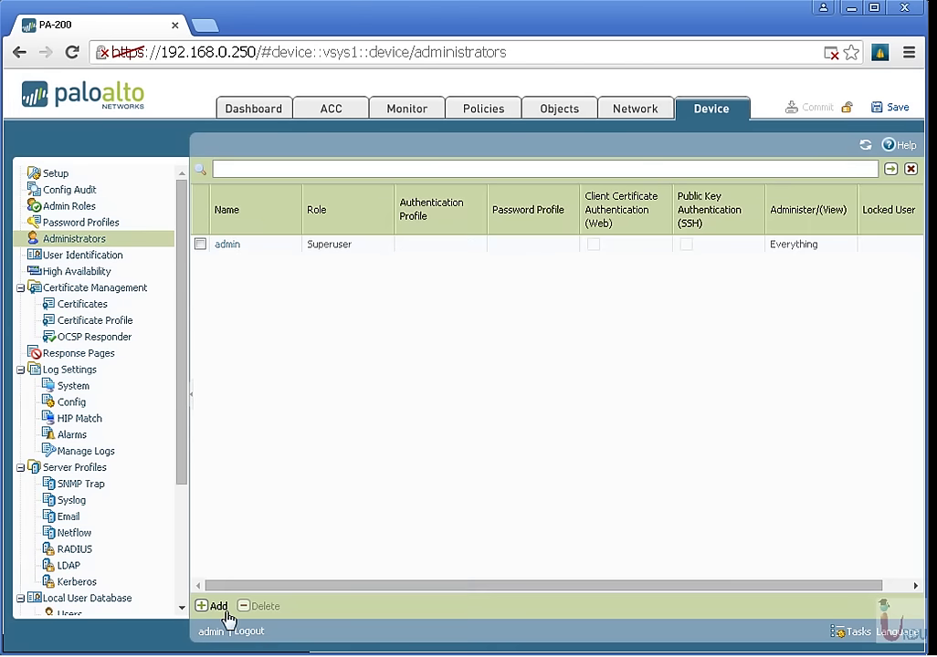
Add administrator 'kashif' with a confirmed password, Superuser role and no password profile.
click(209, 607)
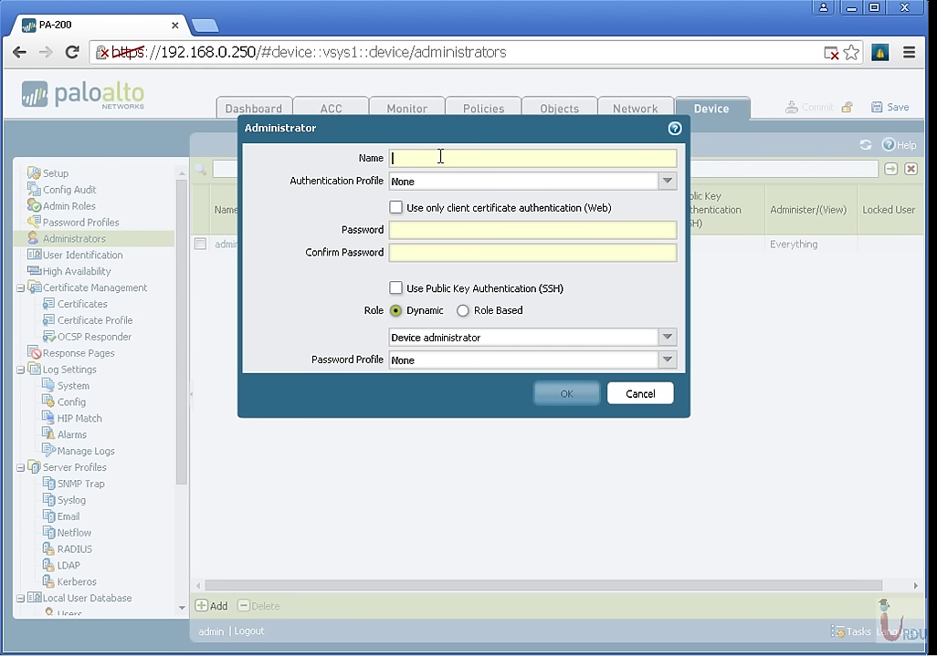
text(kashif)
key(Tab)
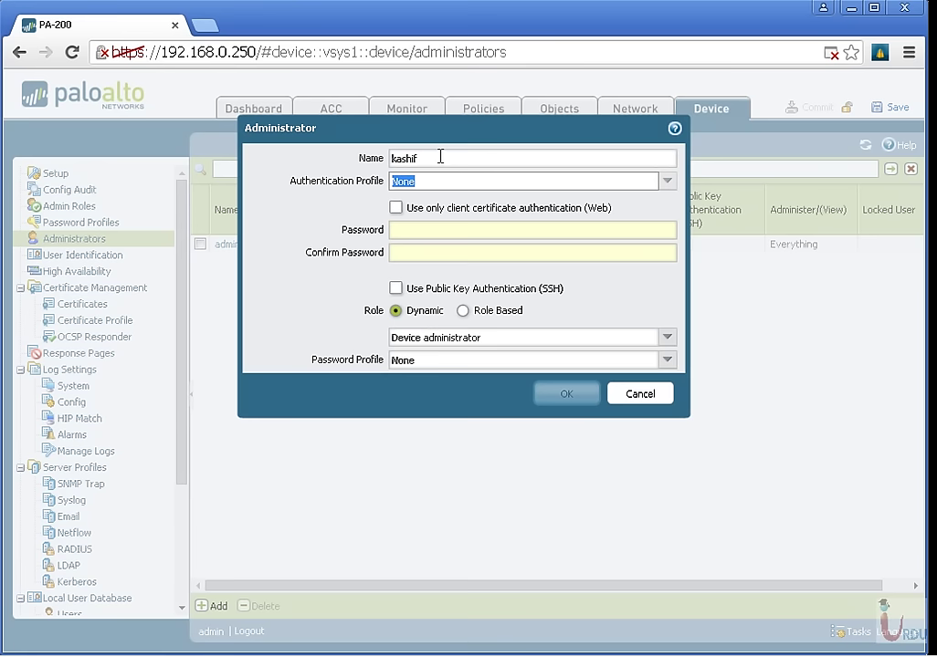
click(442, 231)
text(123)
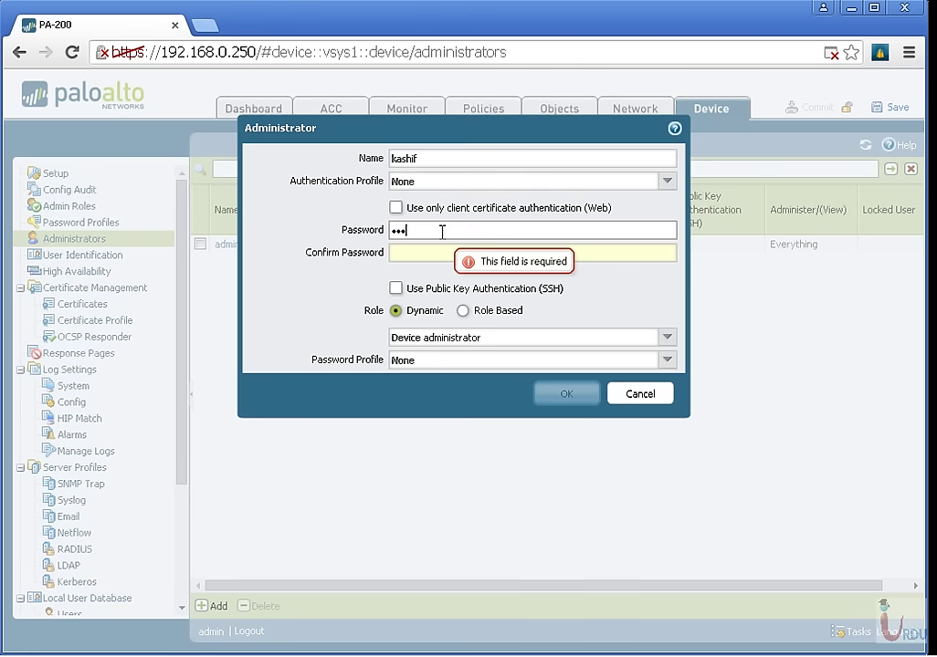
key(Tab)
text(123)
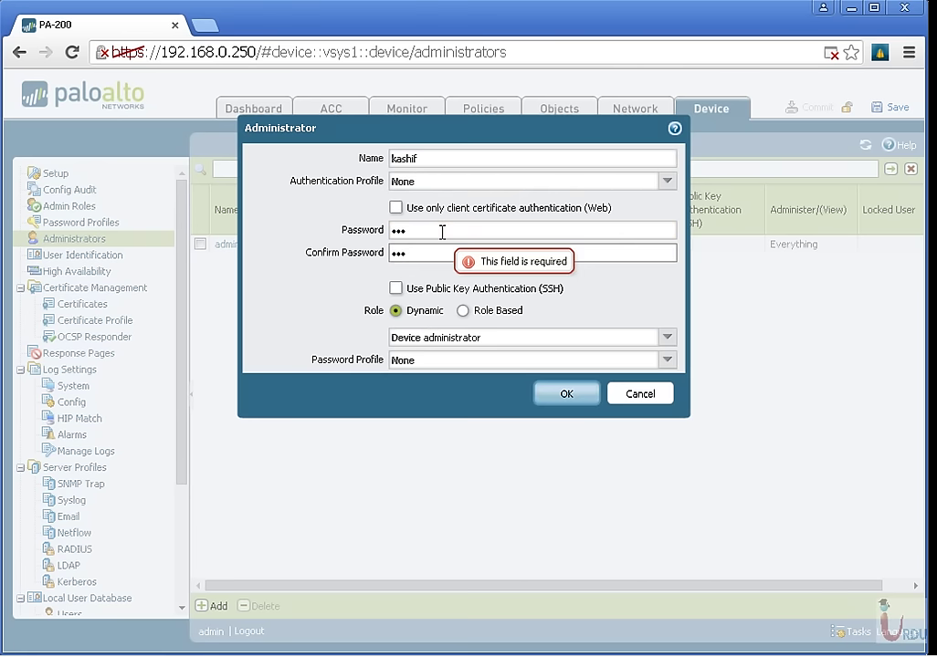
click(669, 338)
click(630, 356)
click(670, 360)
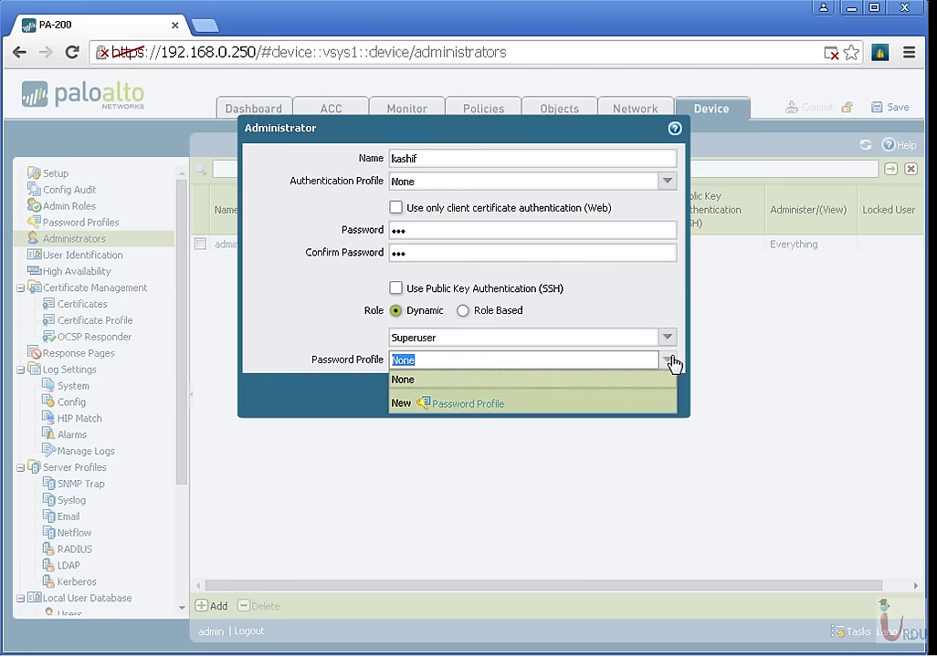
click(672, 361)
click(573, 396)
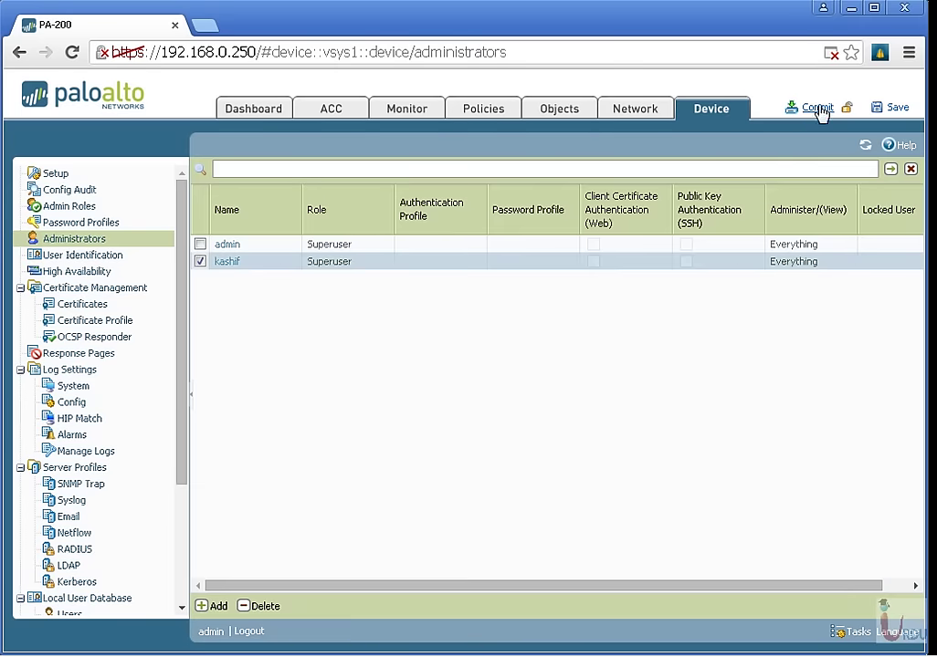
Commit to the running configuration, dismiss the success result, and open kashif's account settings.
click(815, 109)
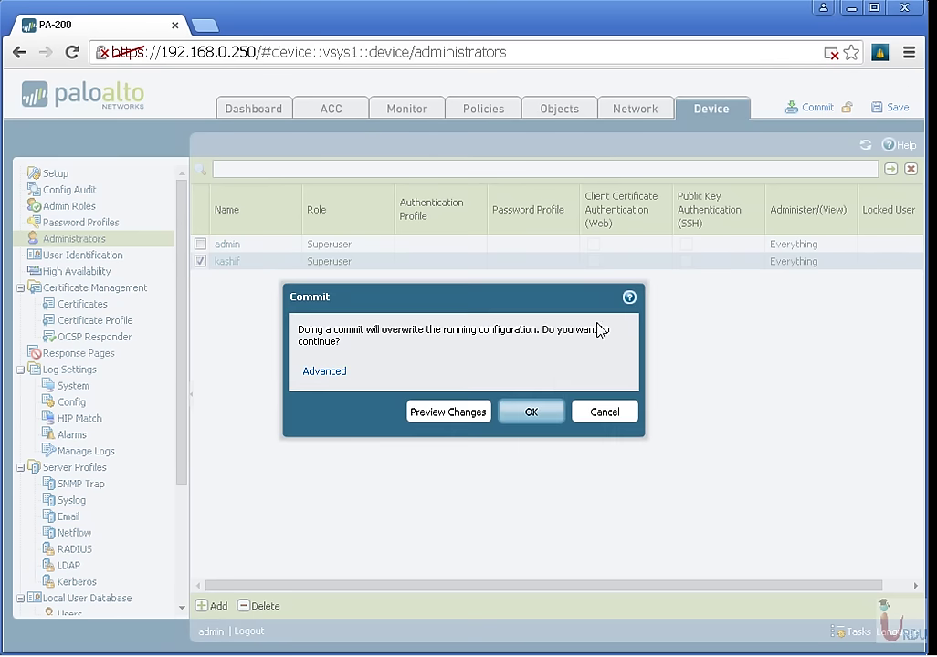
click(532, 413)
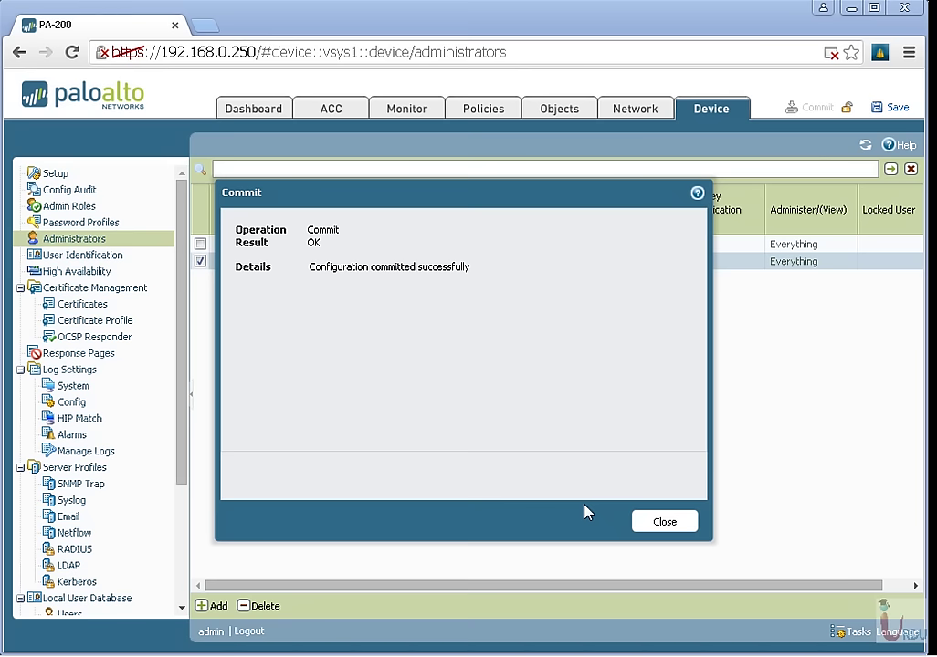
click(651, 526)
click(228, 262)
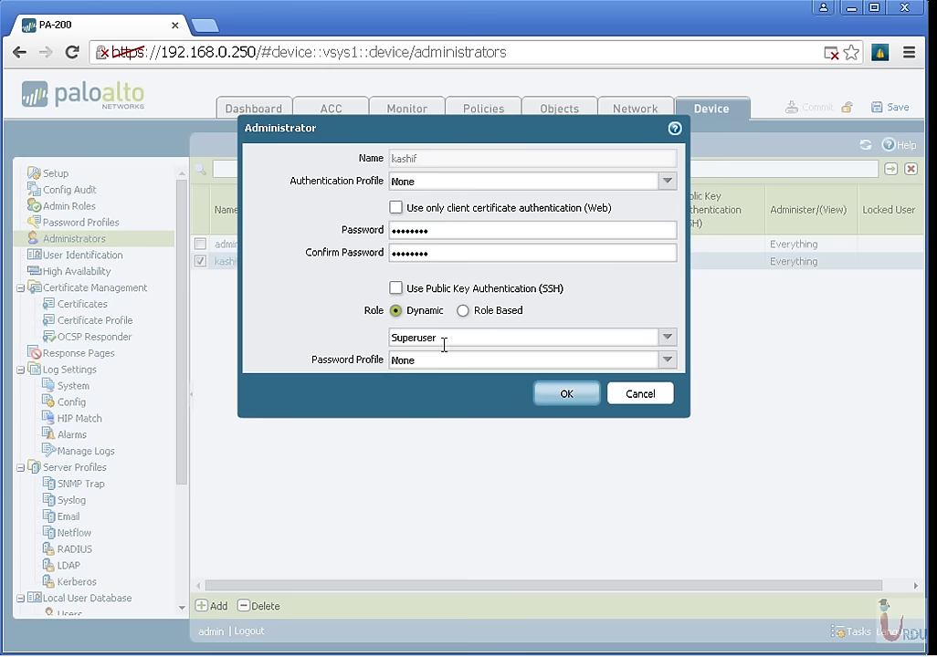
click(667, 360)
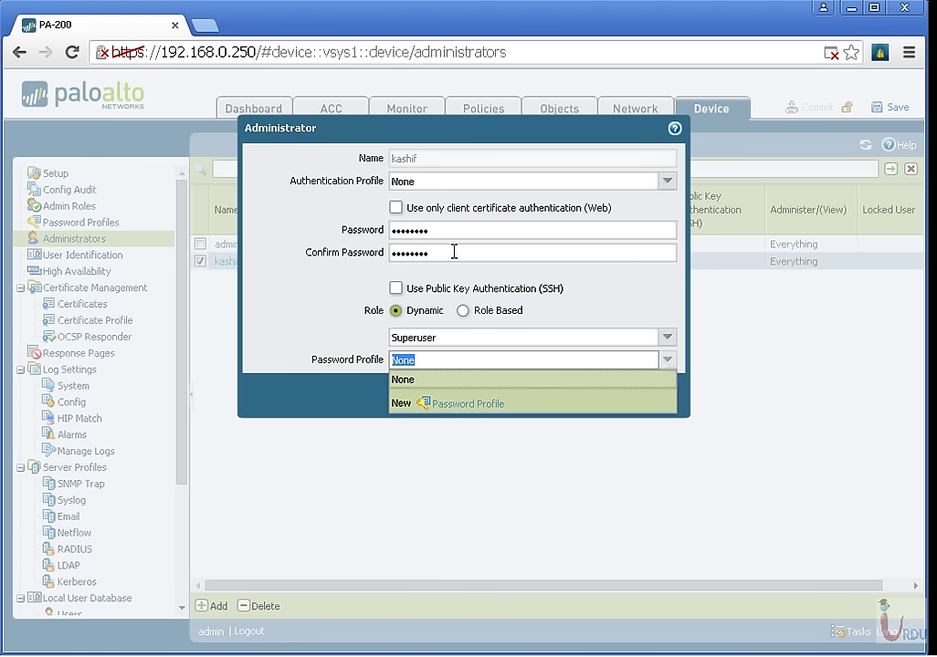
click(287, 305)
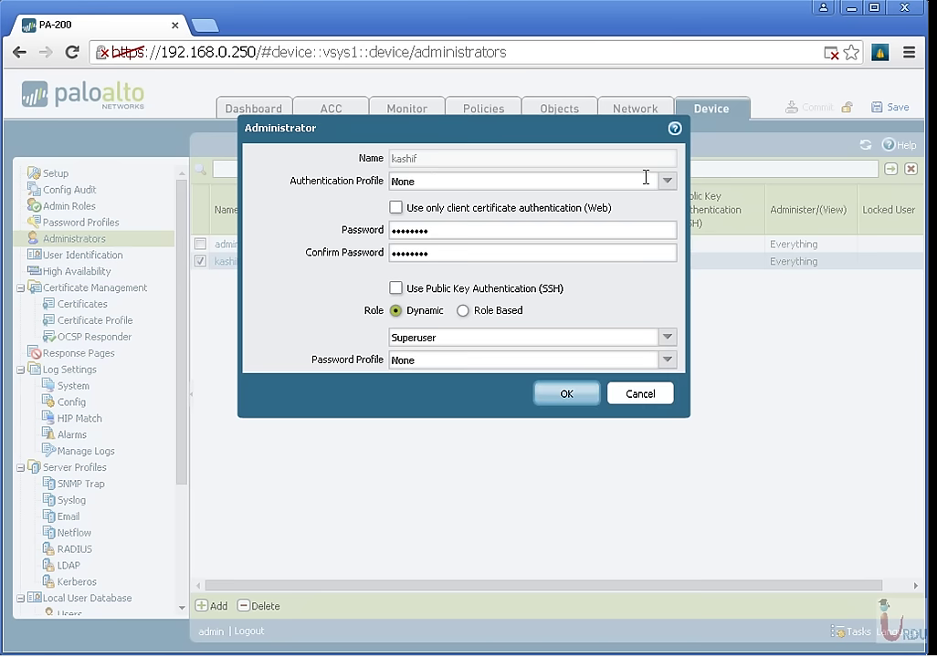
click(675, 186)
click(496, 377)
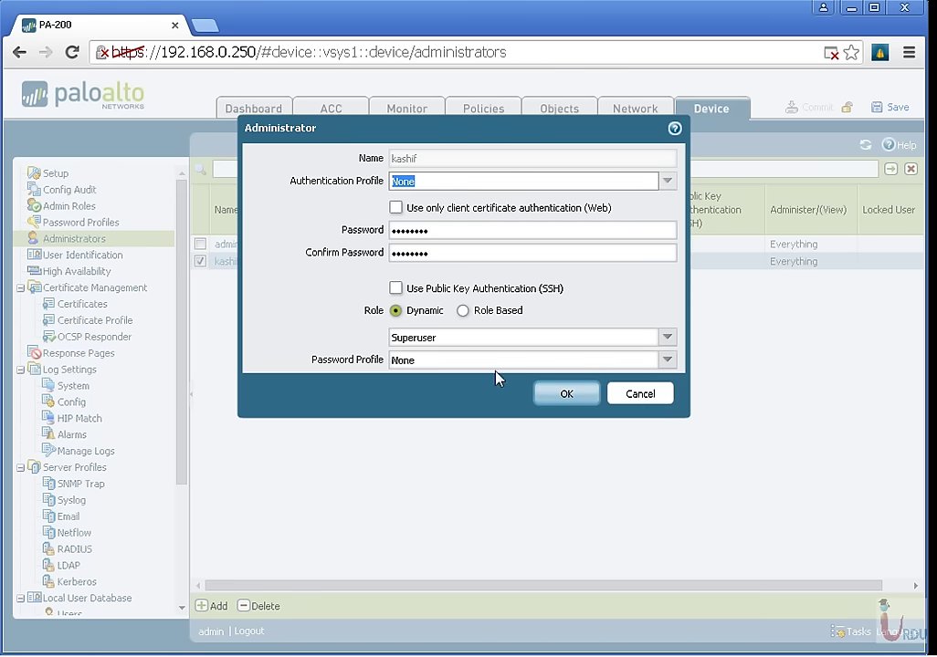
click(592, 395)
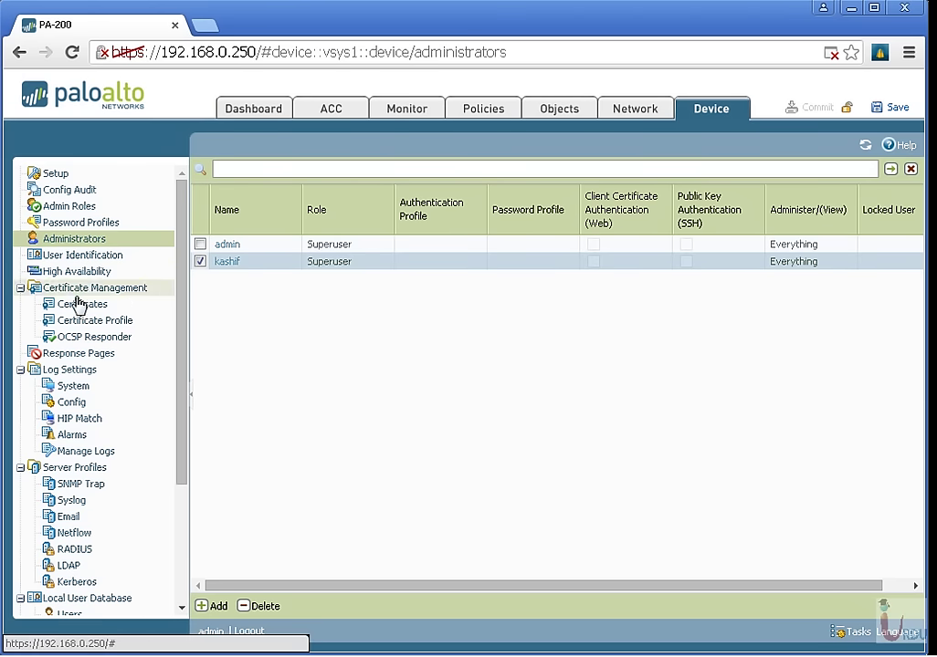
Open Software, check the update server, and browse the releases including 6.0.1 and 6.0.11.
scroll(76, 393, down, 4)
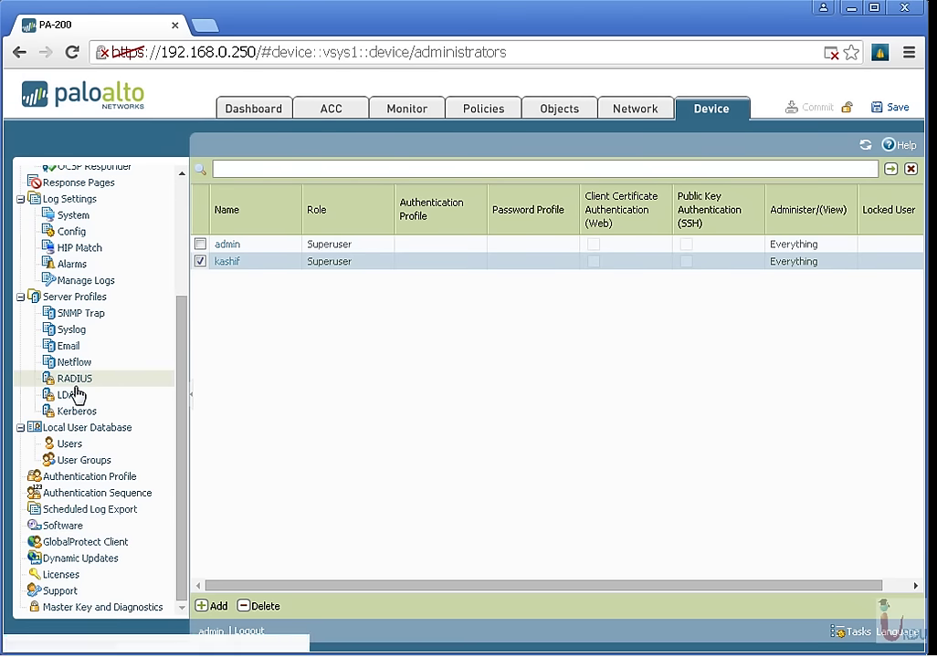
click(77, 534)
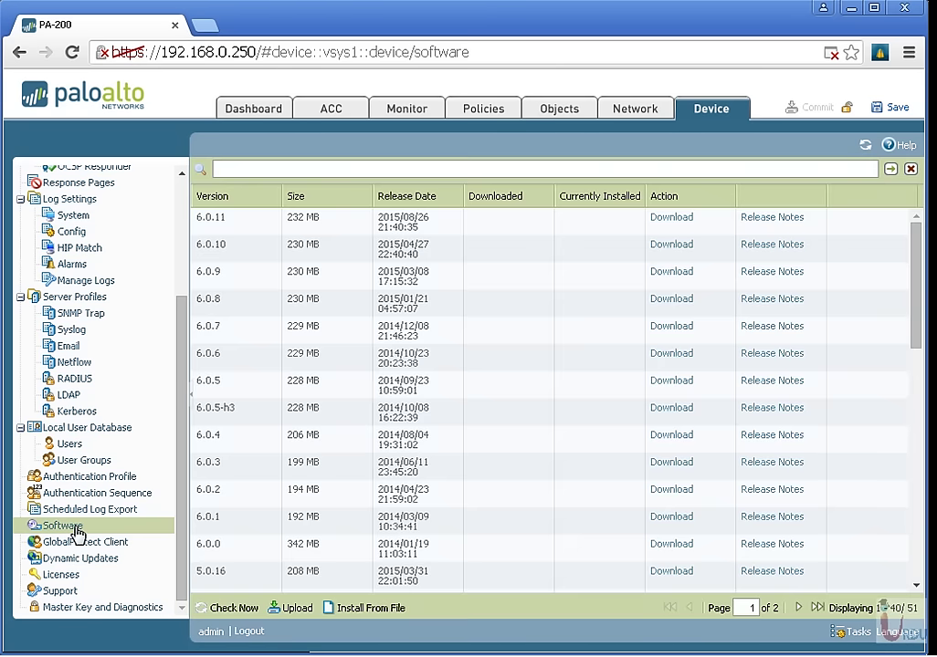
click(234, 608)
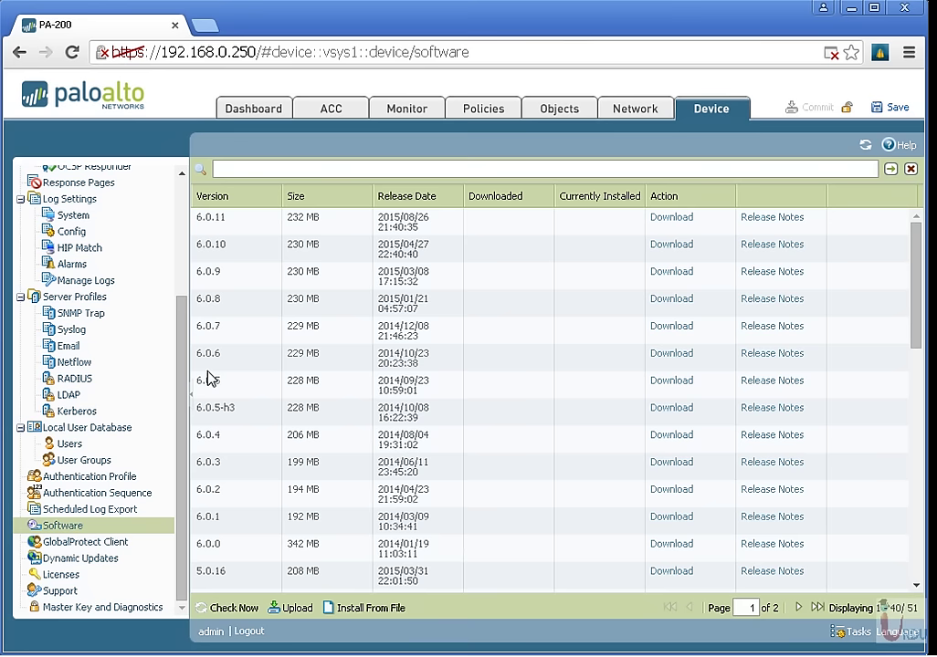
click(233, 522)
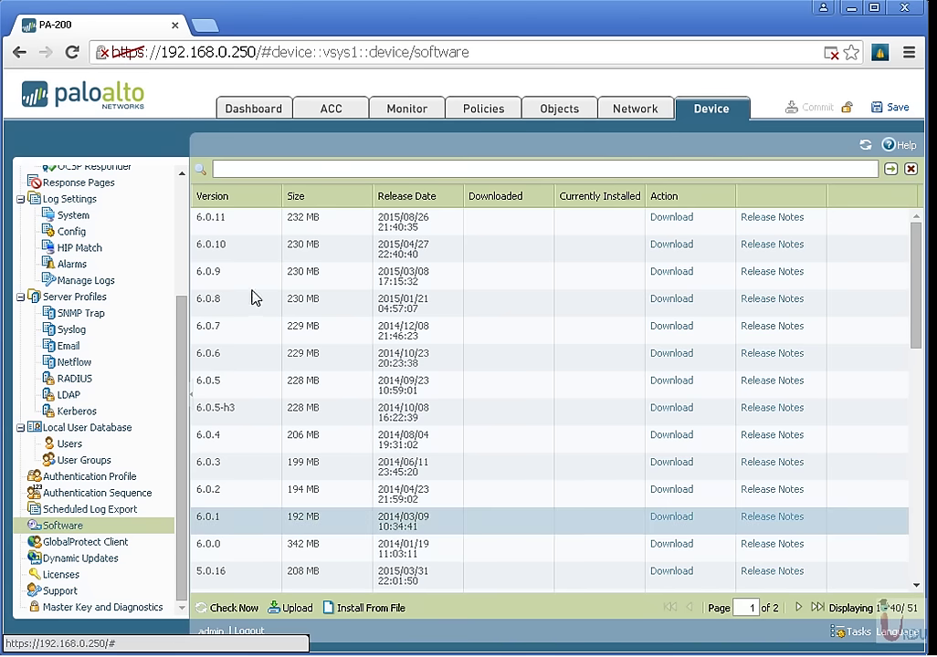
click(251, 229)
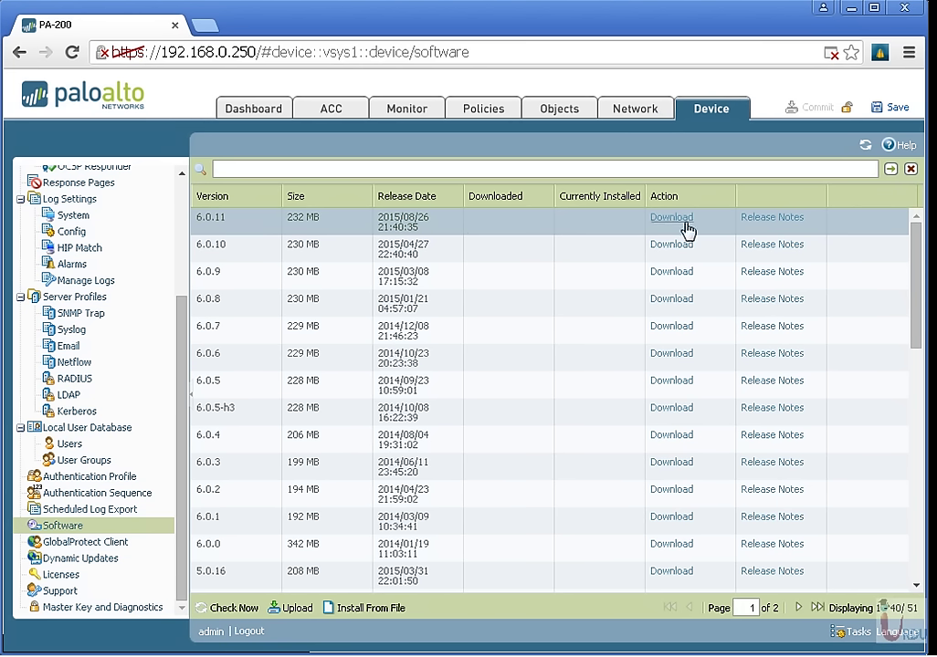
scroll(560, 293, down, 5)
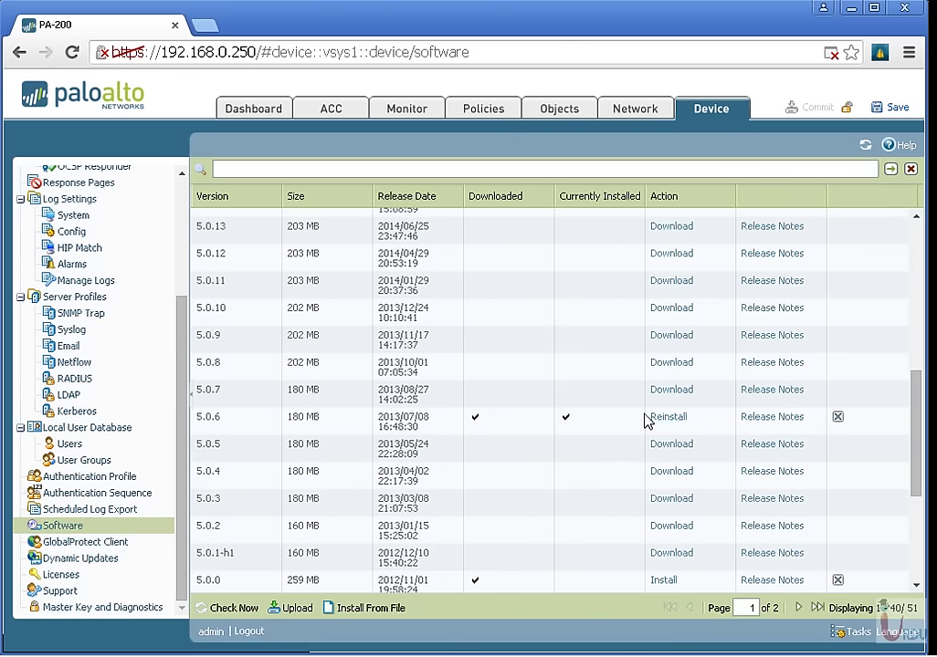
scroll(669, 417, up, 5)
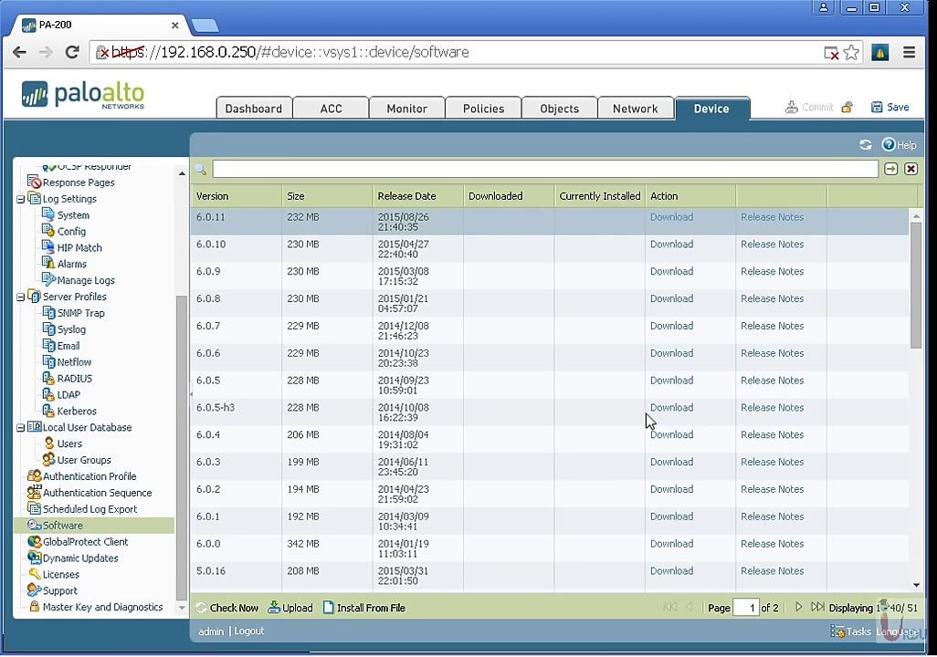
Download PAN-OS 6.0.11, close the progress and task windows, and open Licenses.
click(669, 220)
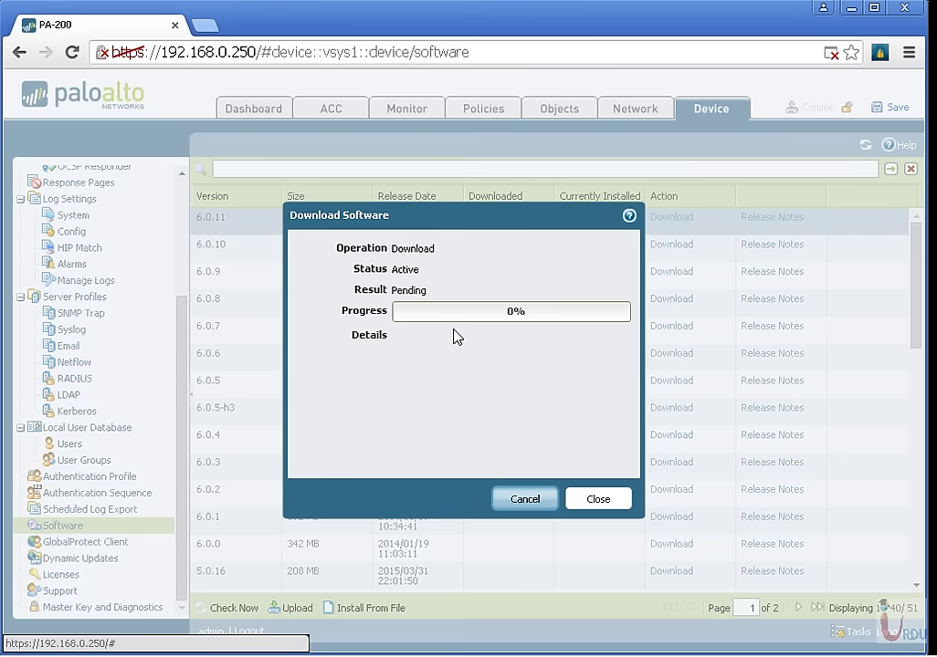
drag(425, 213, 454, 272)
click(618, 551)
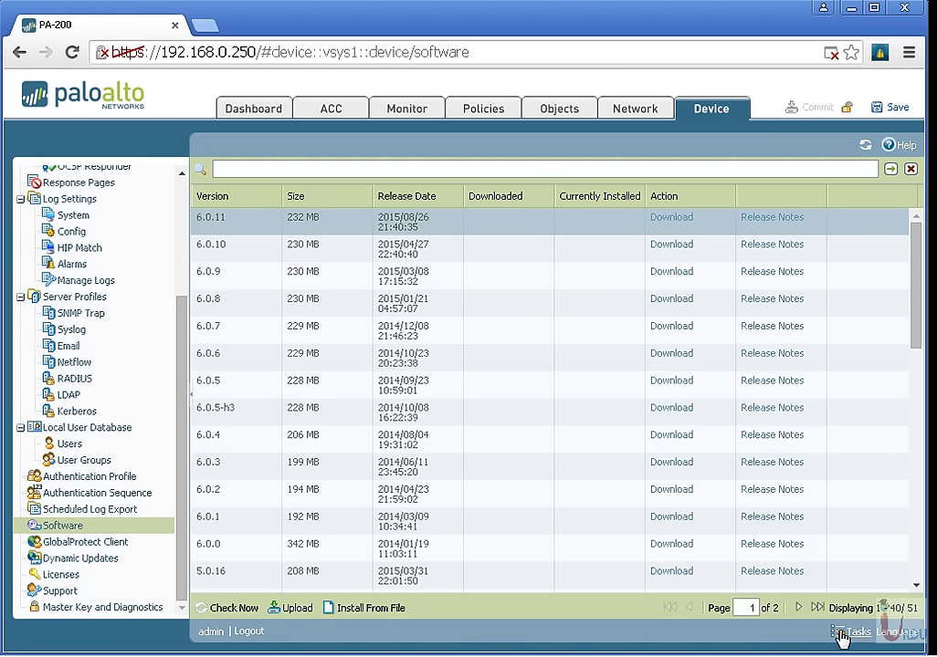
click(856, 632)
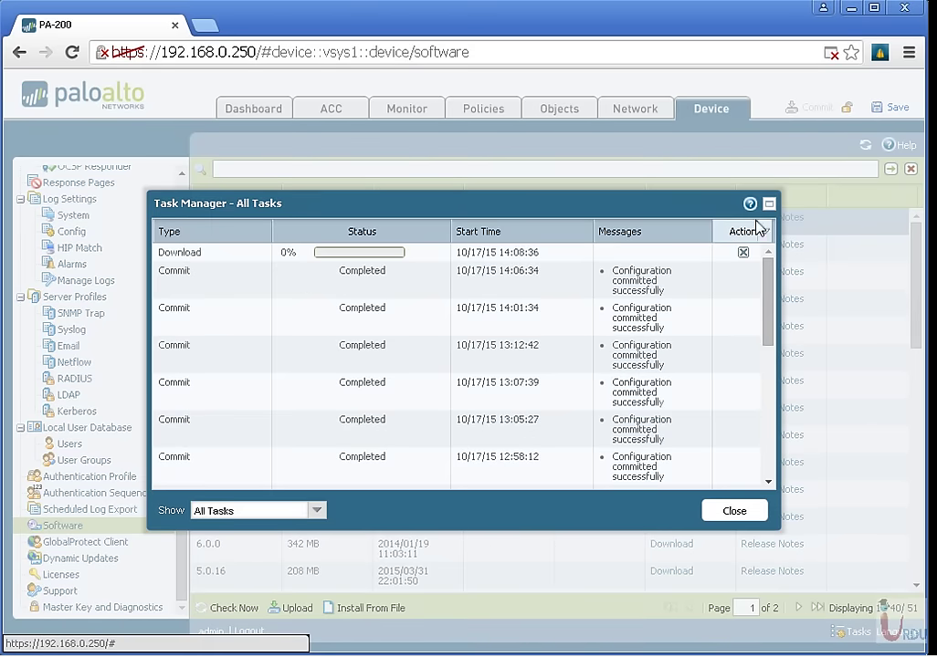
click(735, 516)
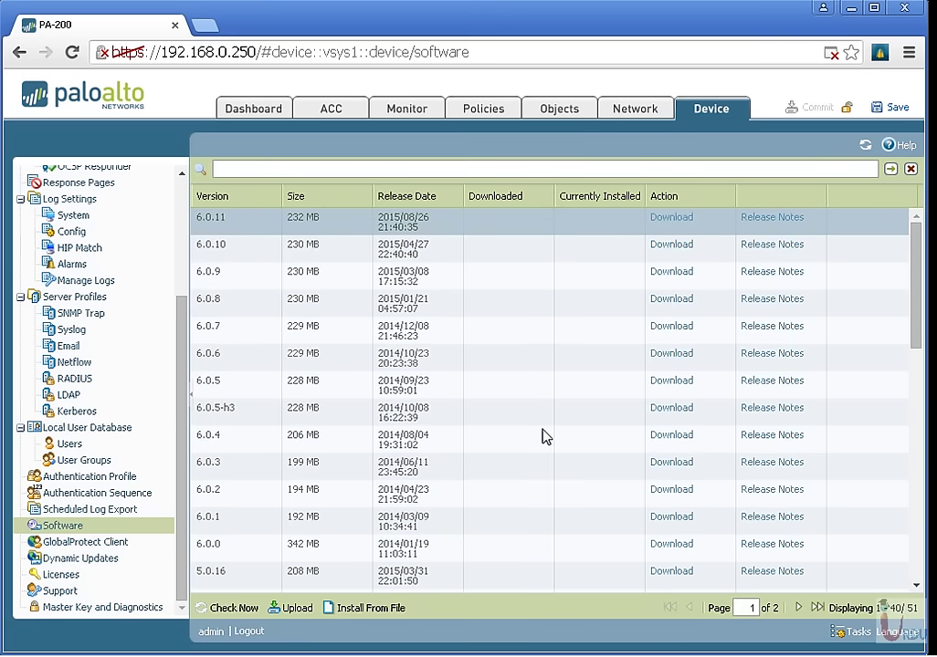
click(147, 578)
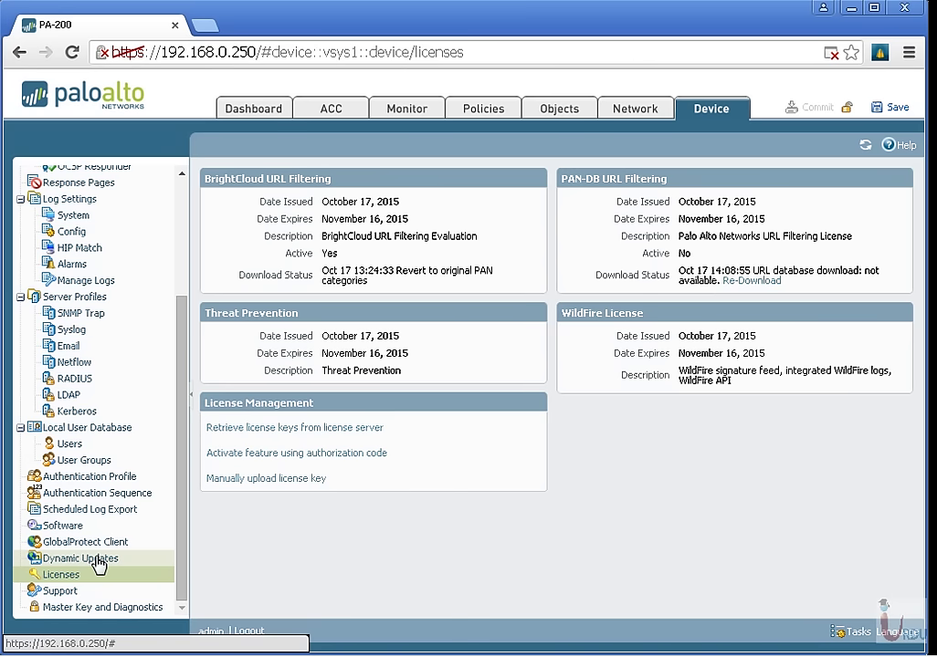
Go from the Licenses page to the Dynamic Updates page.
click(98, 562)
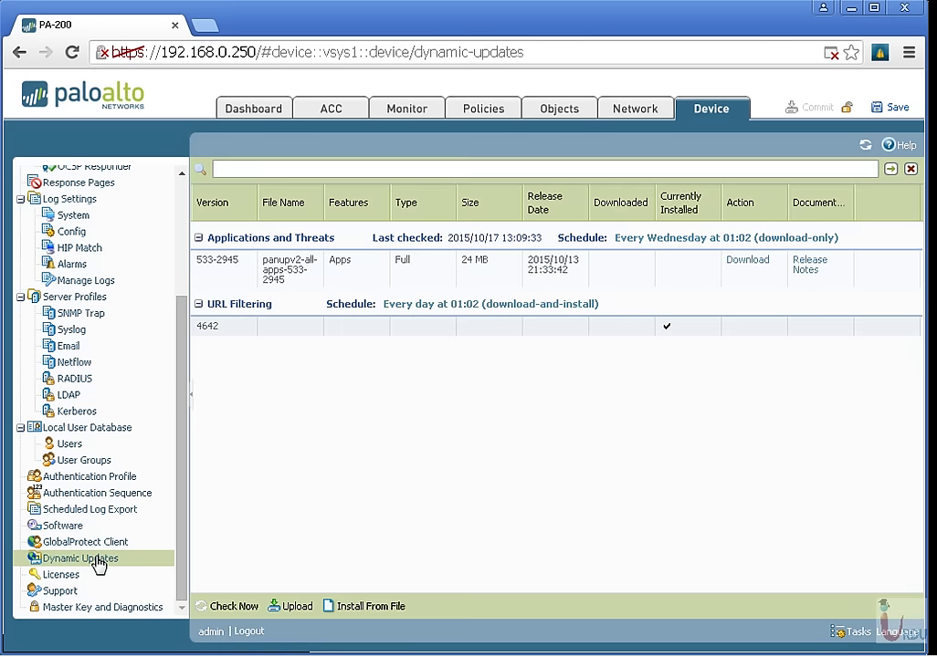
Check the update server for new content and select the URL Filtering and WildFire entries.
click(233, 606)
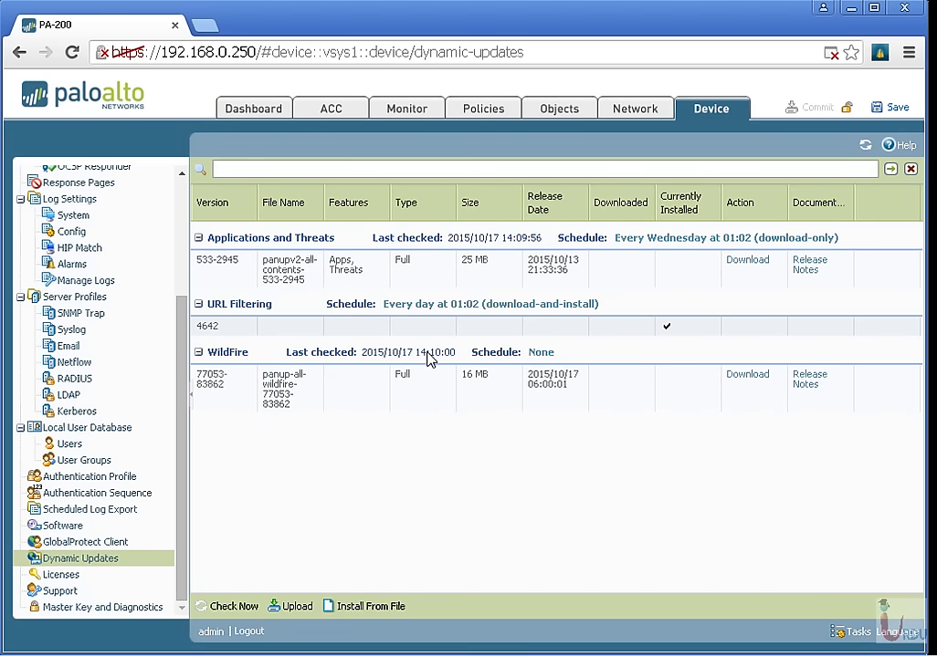
click(201, 309)
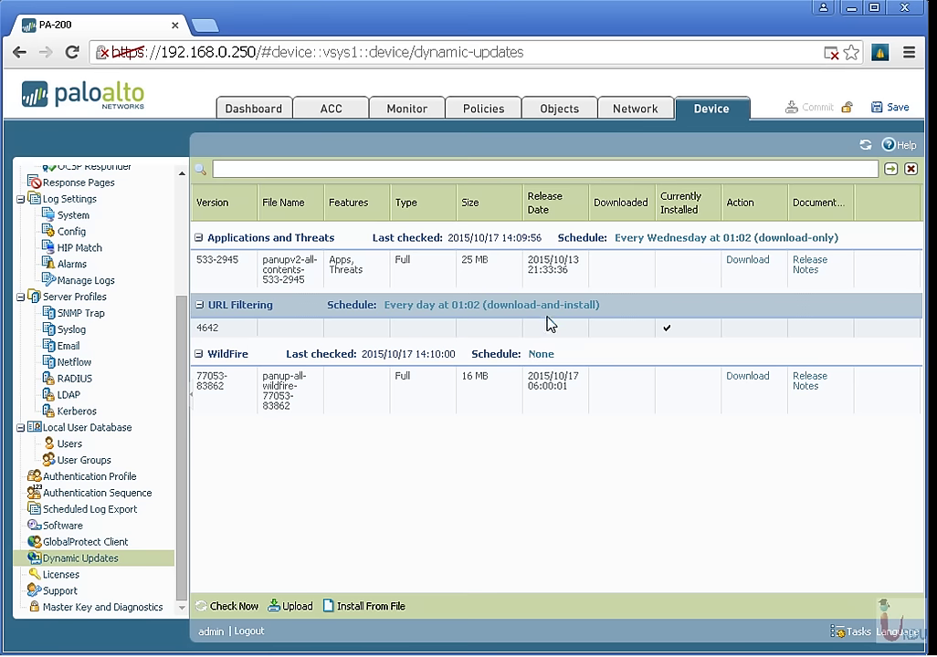
click(230, 399)
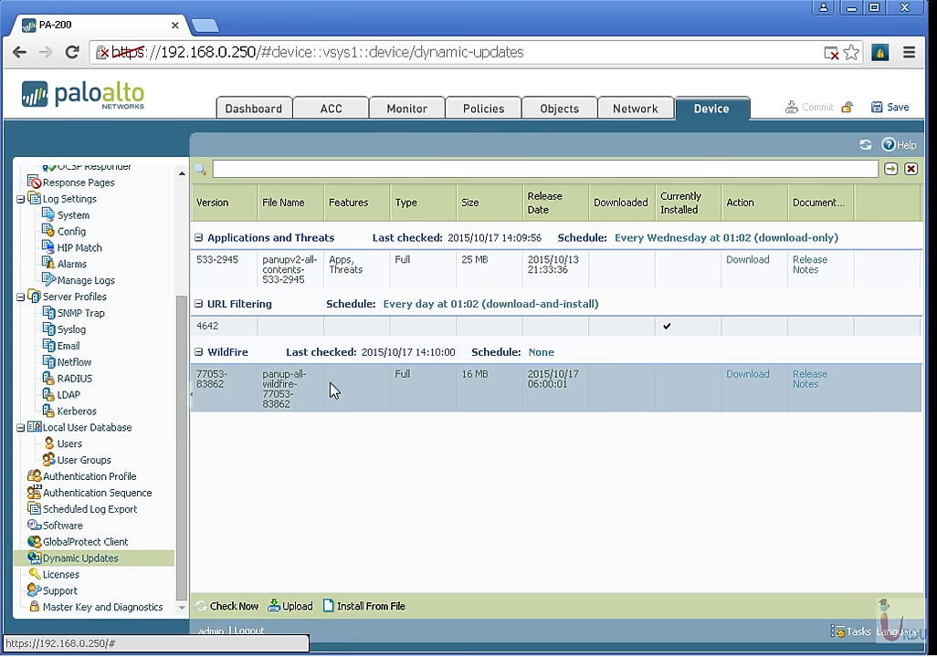
Try the WildFire download twice, dismissing both in-progress errors, then bring up the URL Filtering schedule.
click(744, 376)
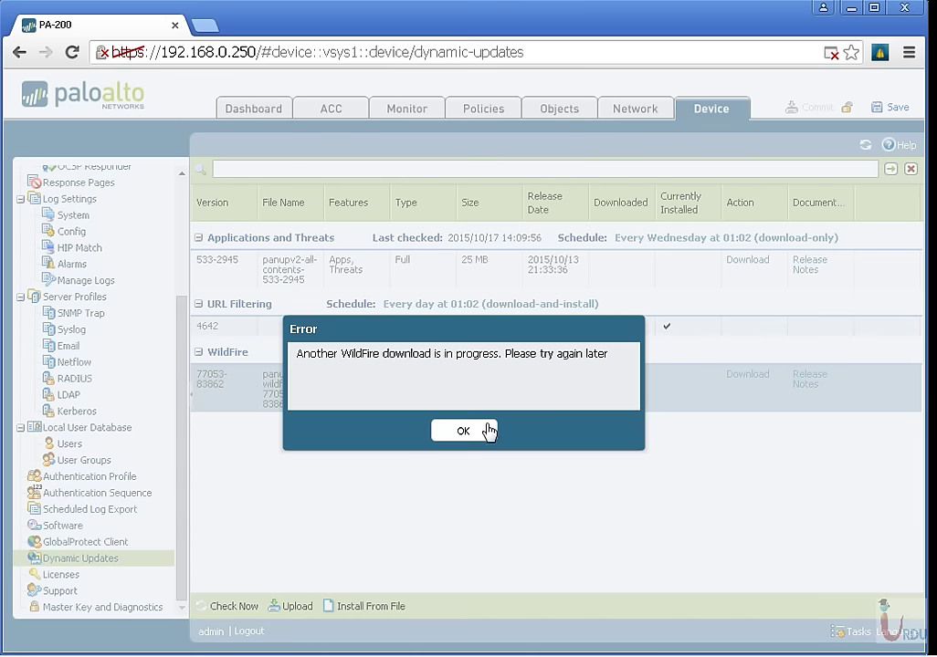
click(471, 433)
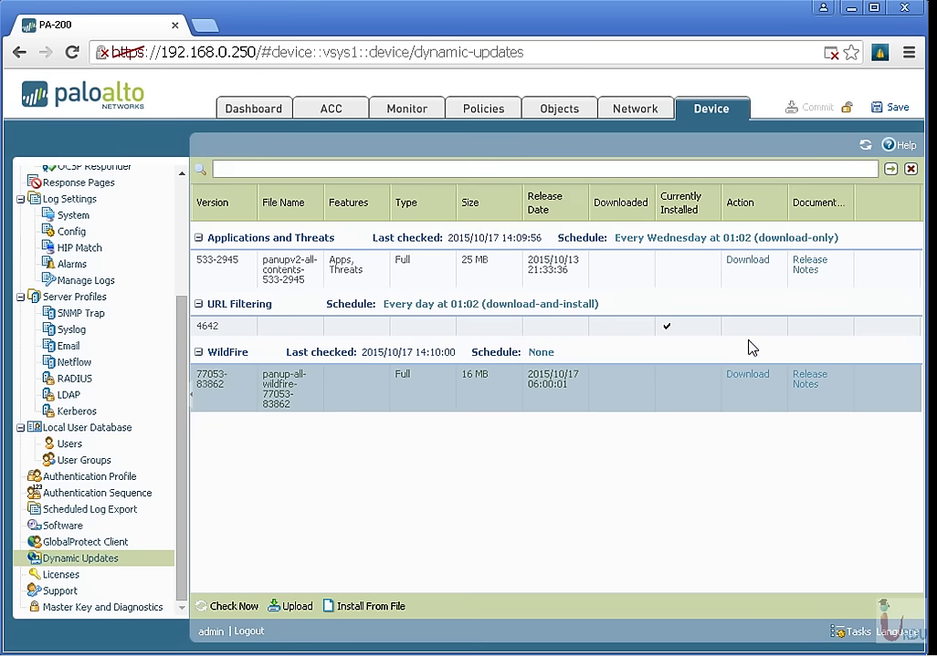
click(748, 376)
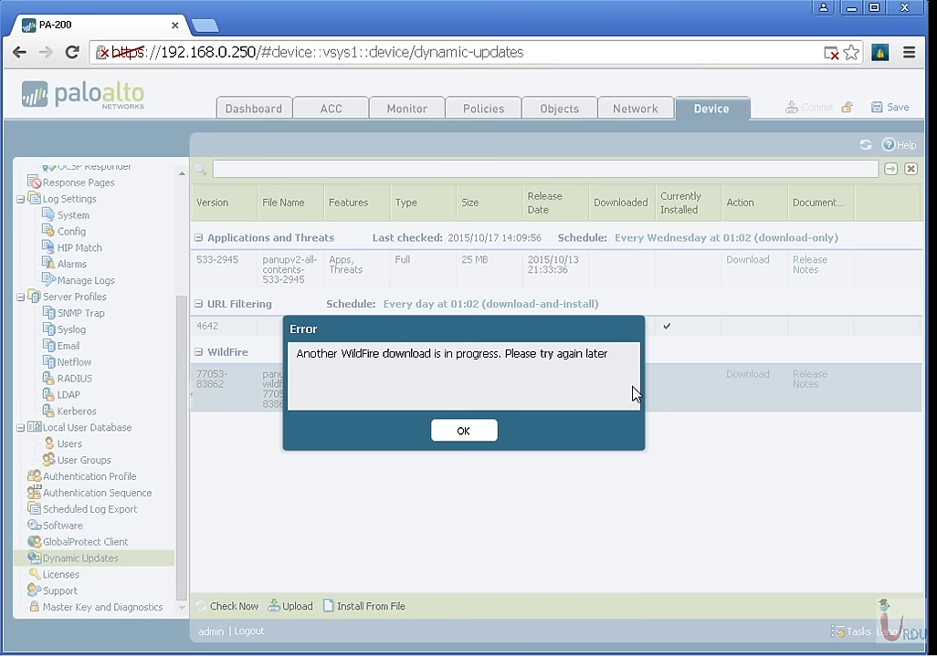
click(464, 432)
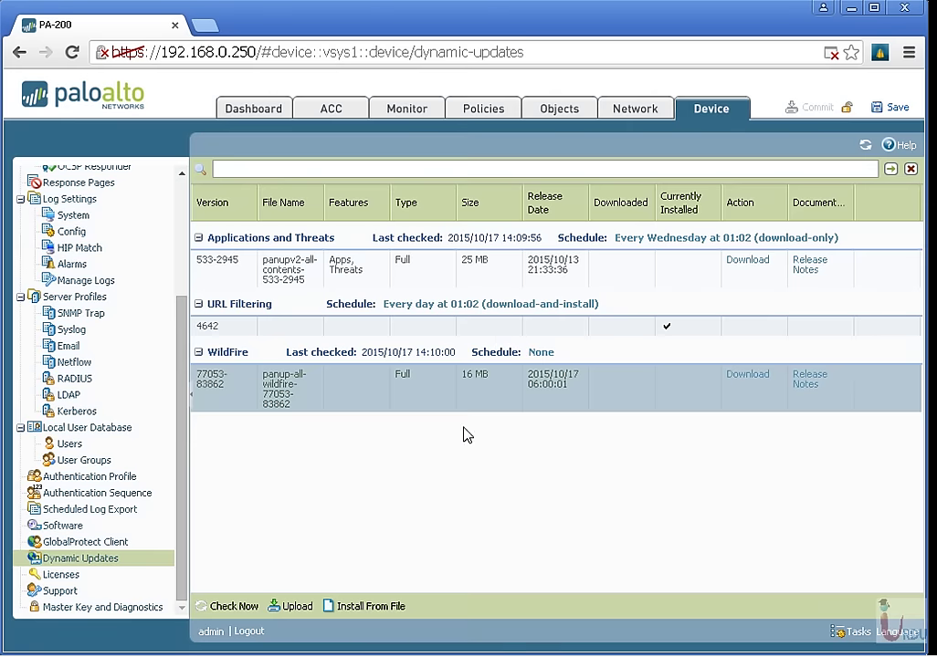
click(527, 313)
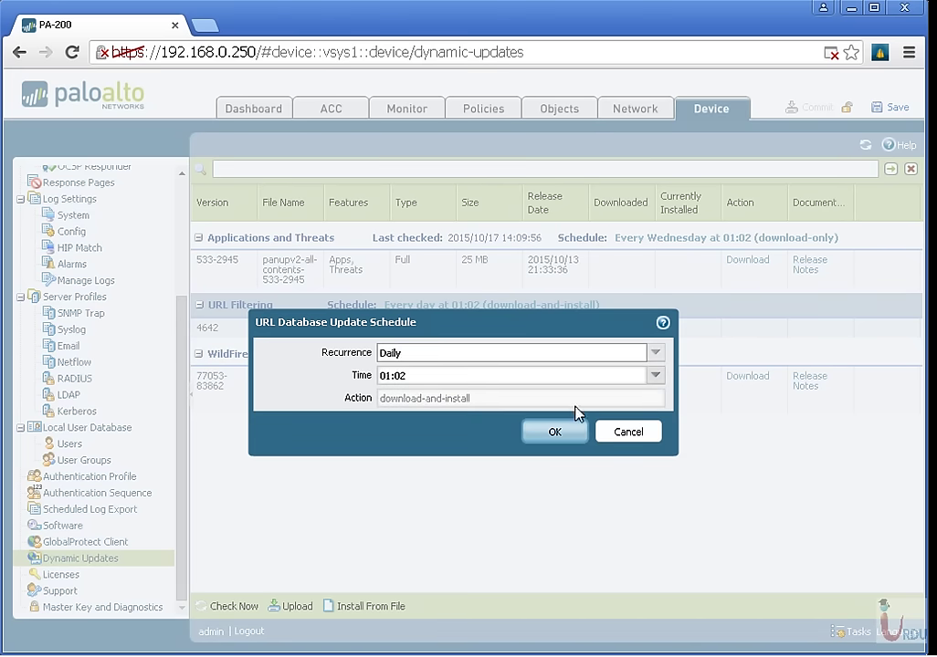
Reschedule URL Filtering updates to daily at 02:15, then start the Applications and Threats download.
click(559, 433)
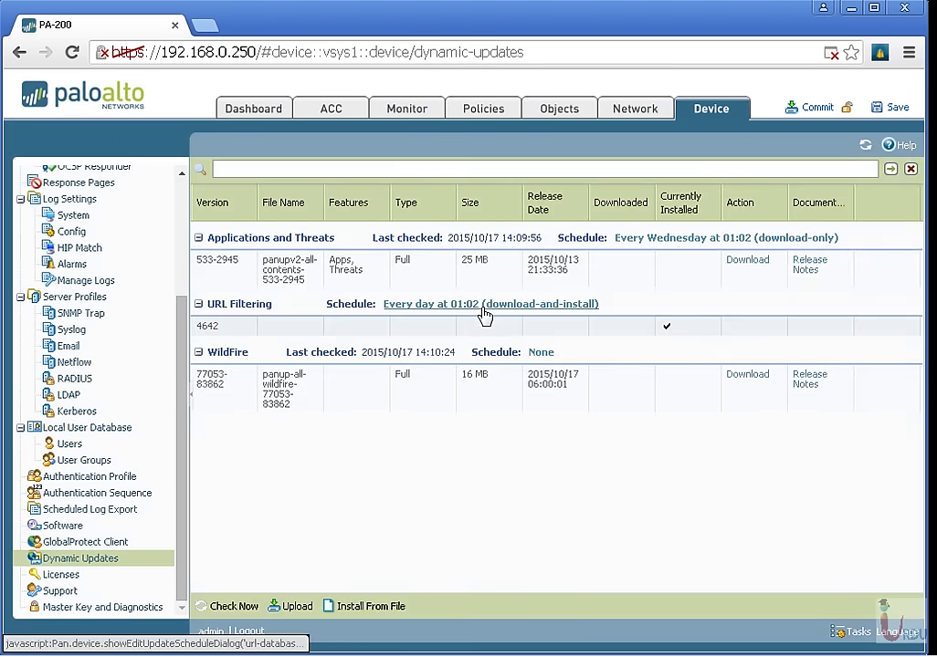
click(484, 312)
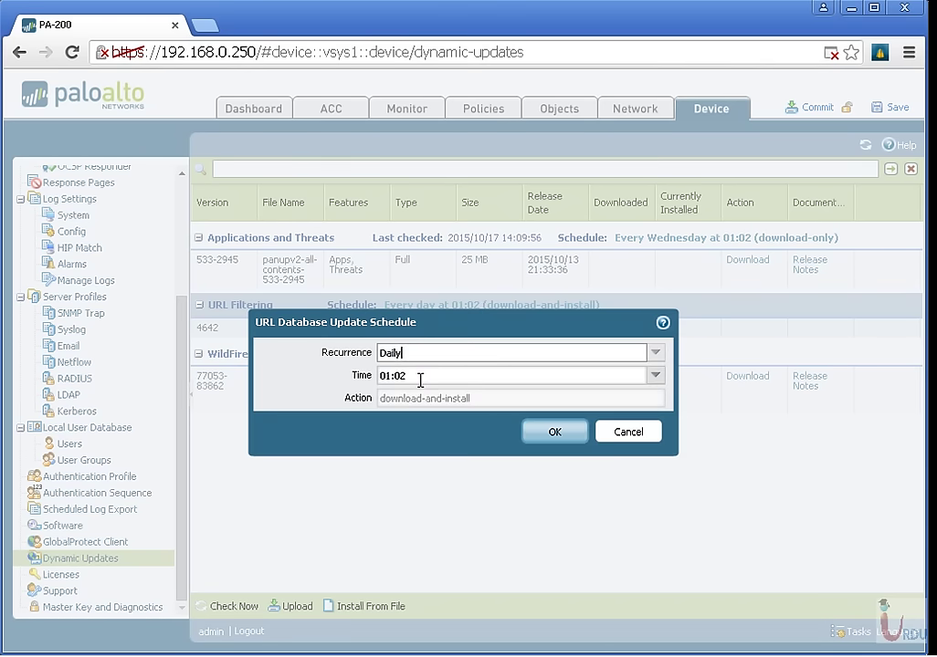
click(654, 378)
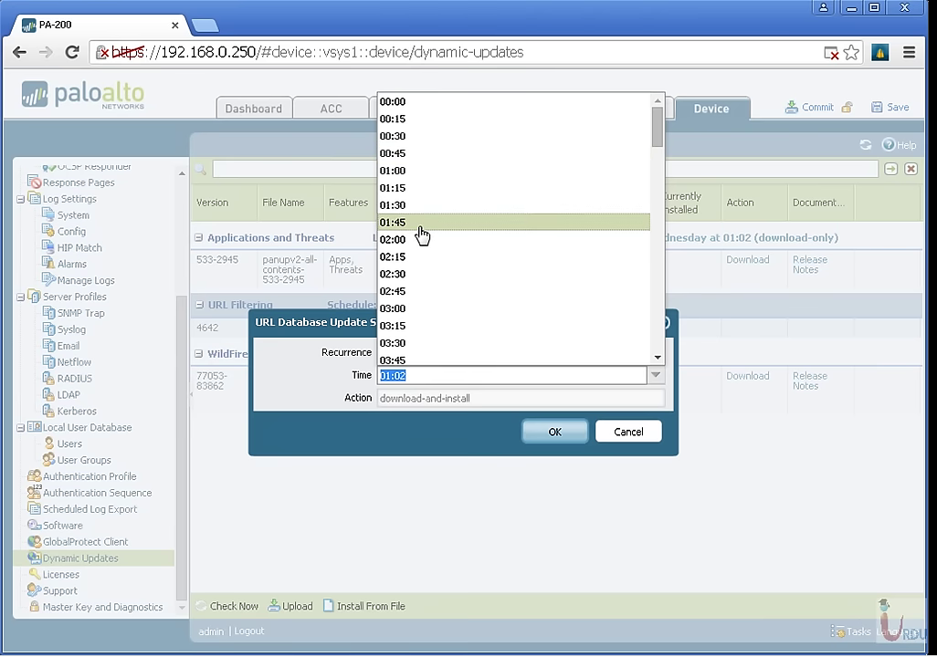
click(415, 258)
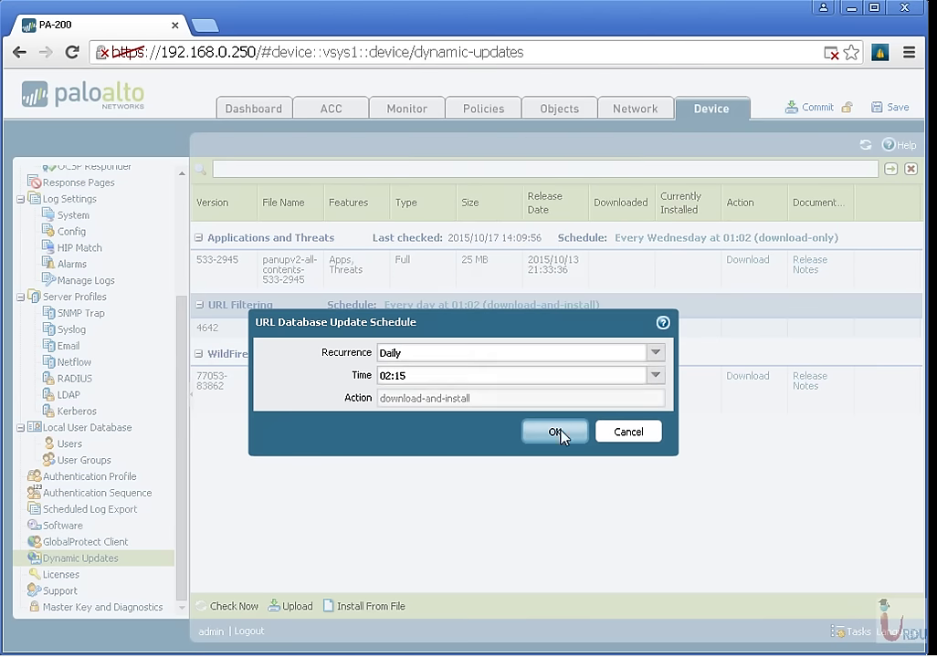
click(557, 432)
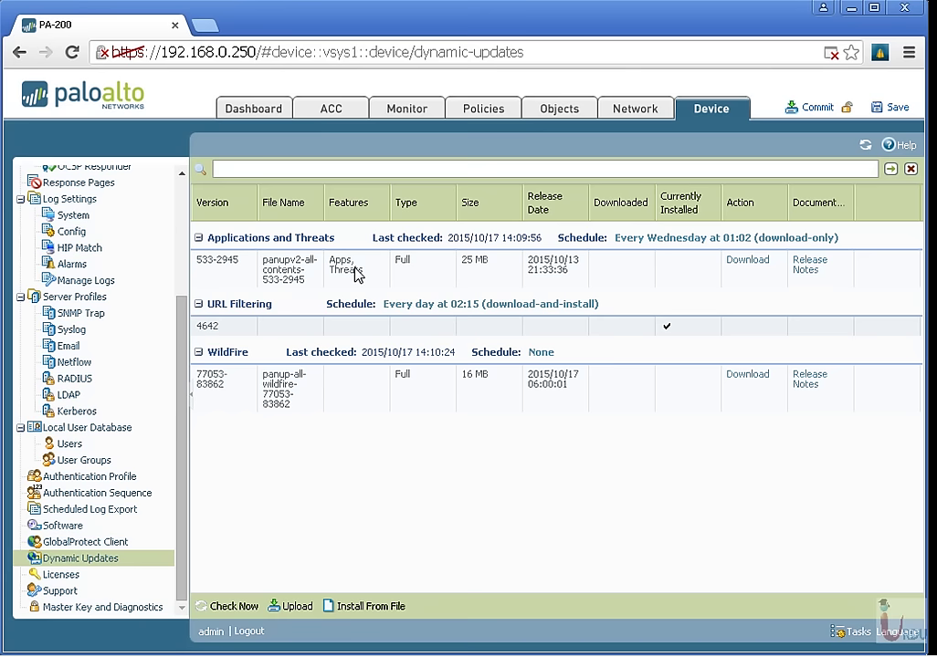
click(748, 261)
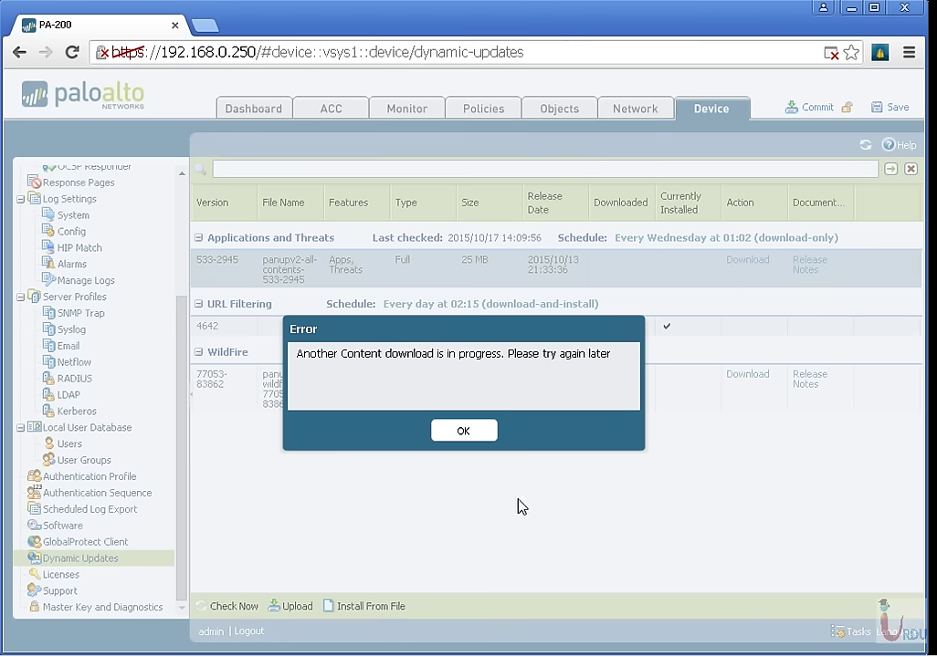
click(469, 426)
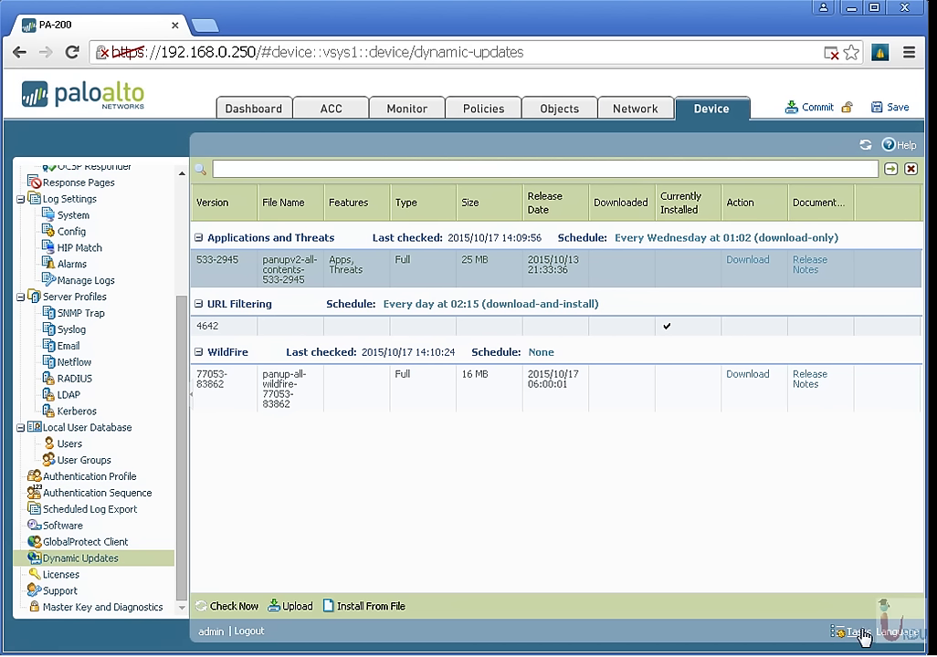
click(849, 630)
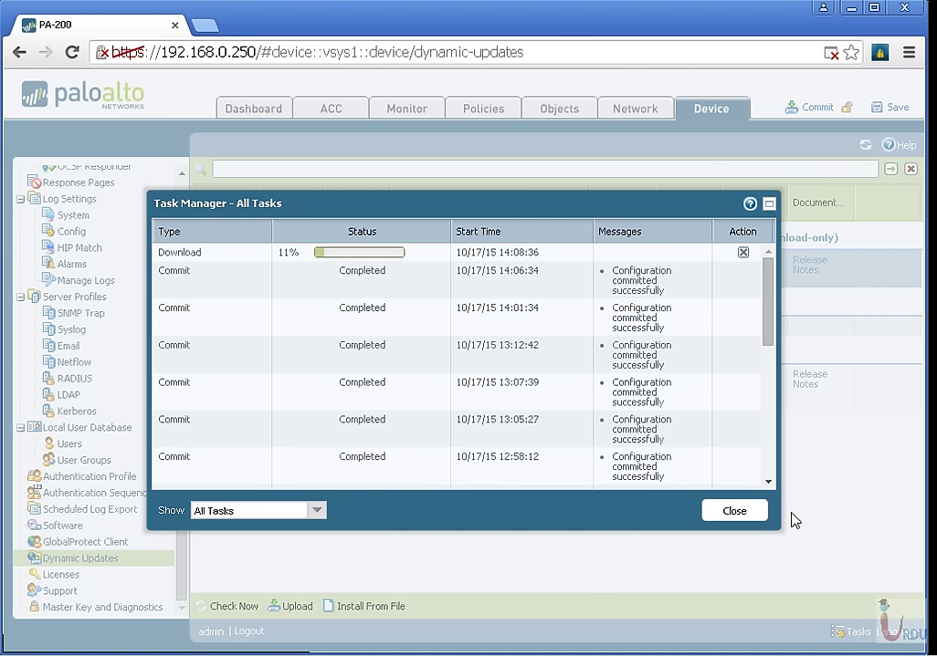
click(735, 514)
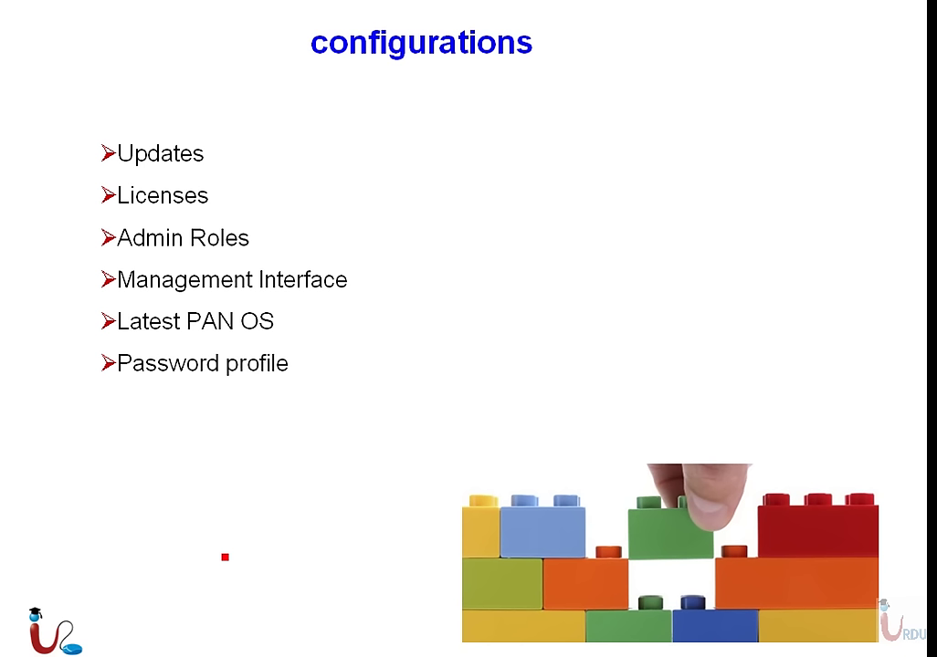
Check off Updates, Licenses, Admin Roles, Management Interface, Latest PAN OS, Password profile; return to browser.
drag(214, 157, 254, 154)
drag(218, 196, 283, 187)
mouse_move(253, 229)
mouse_down()
mouse_move(260, 240)
mouse_move(287, 219)
mouse_up()
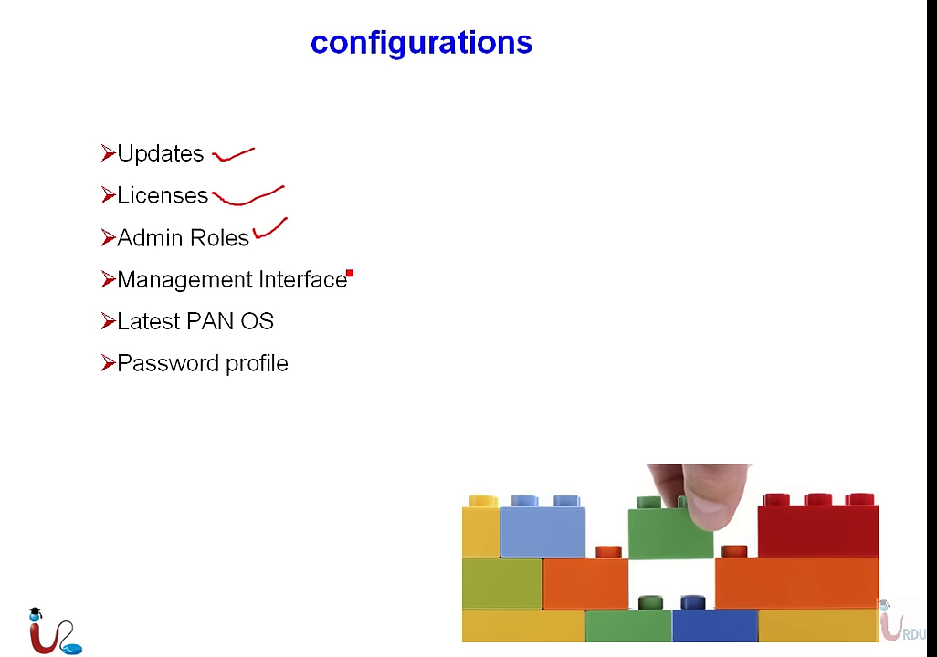
drag(349, 273, 416, 261)
drag(278, 323, 321, 294)
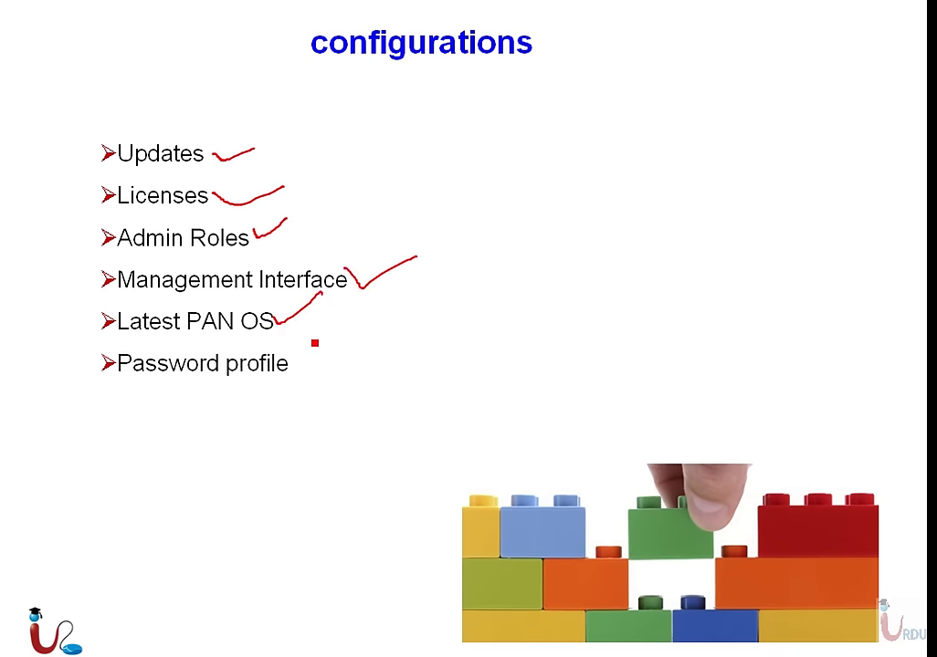
mouse_move(293, 351)
mouse_down()
mouse_move(302, 364)
mouse_move(337, 342)
mouse_up()
key(super)
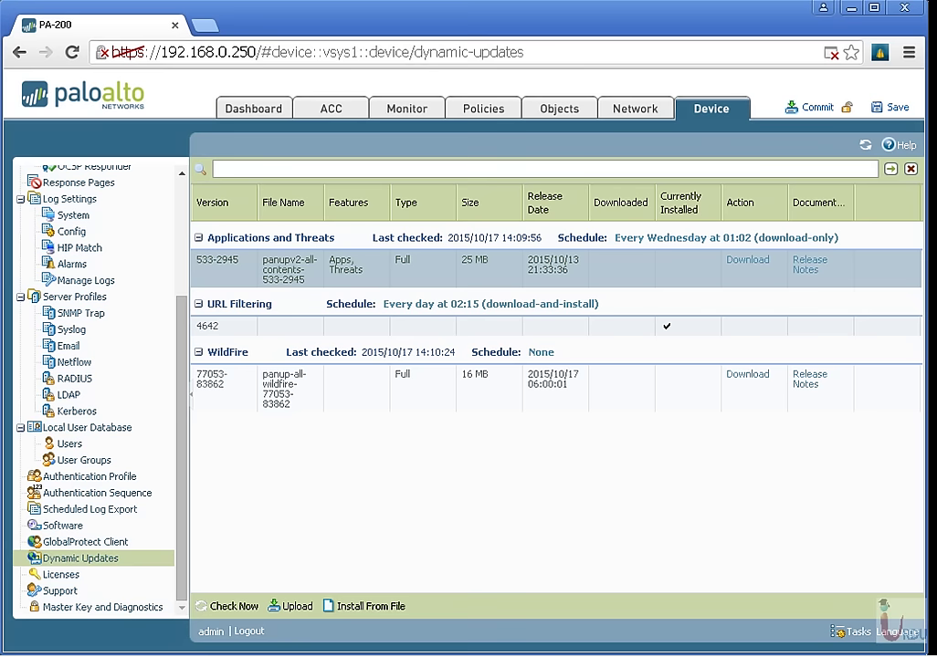
View the Network tab's Ethernet interfaces, then the Objects and Policies tabs.
click(629, 114)
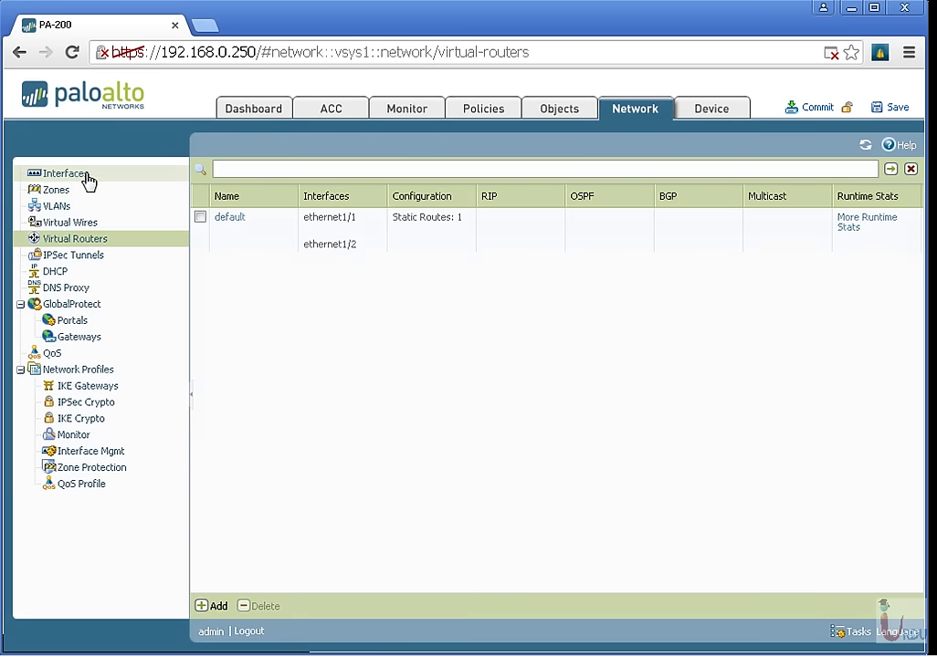
click(88, 180)
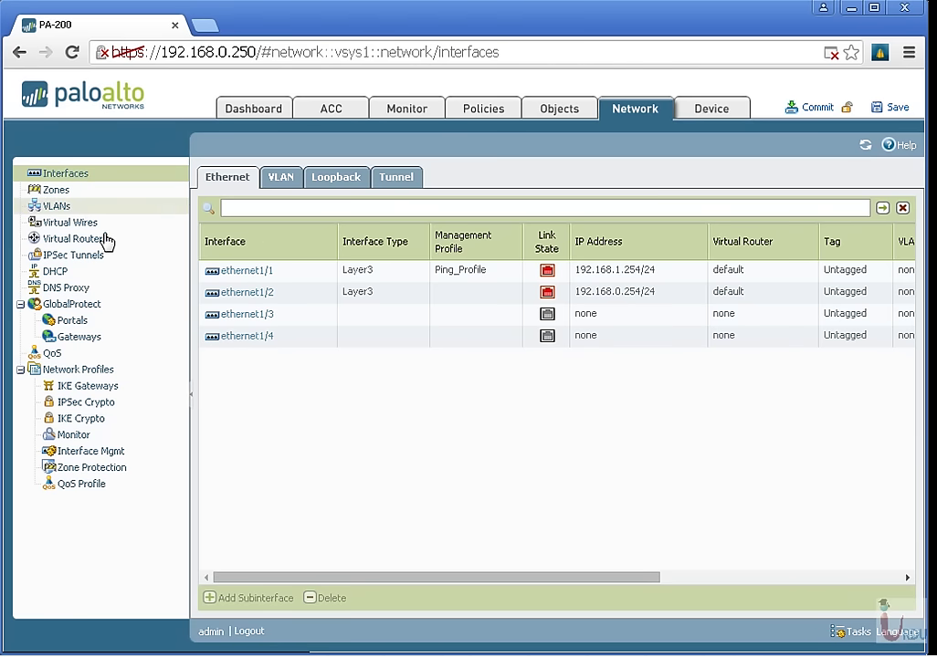
click(563, 109)
click(481, 112)
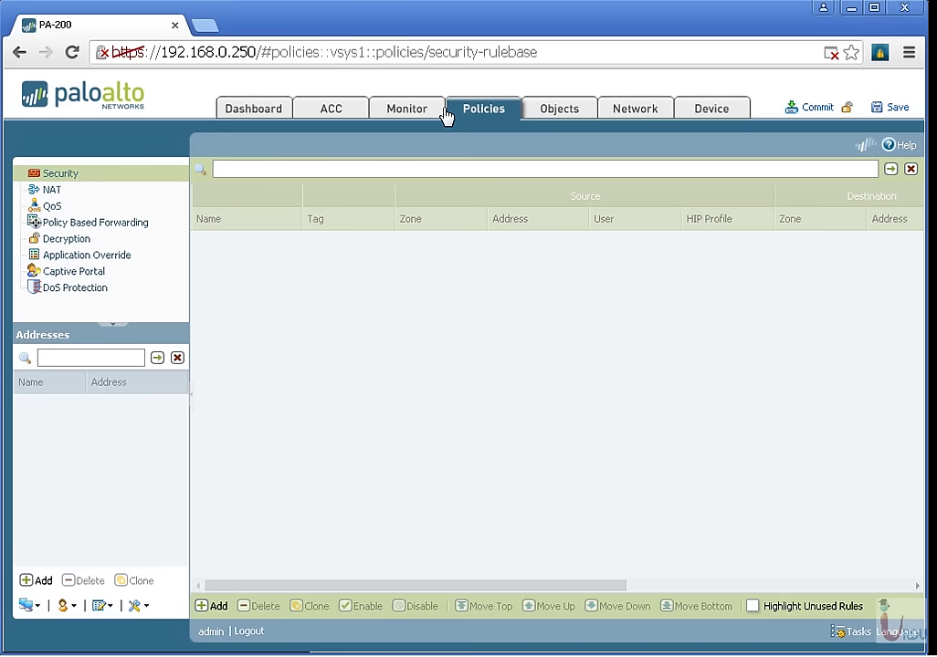
View the Monitor Traffic log and the ACC, finishing on the Dashboard.
click(406, 111)
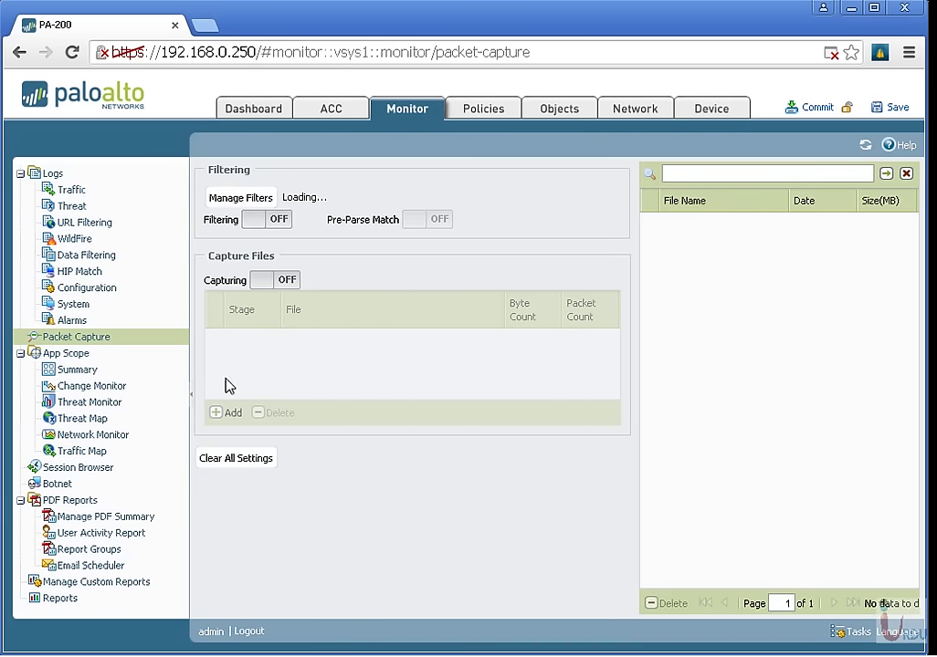
click(53, 173)
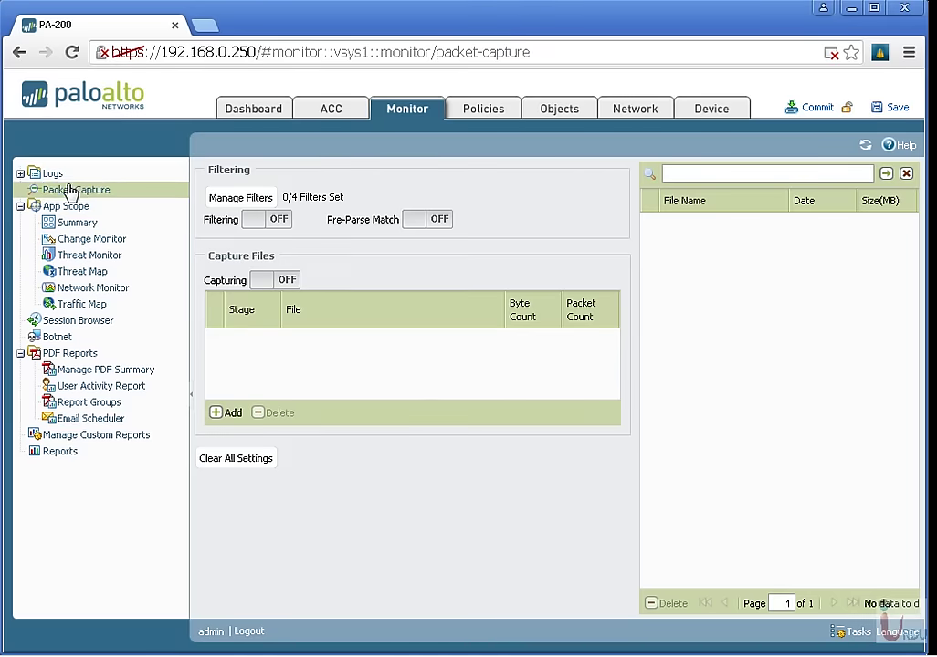
click(53, 173)
click(72, 190)
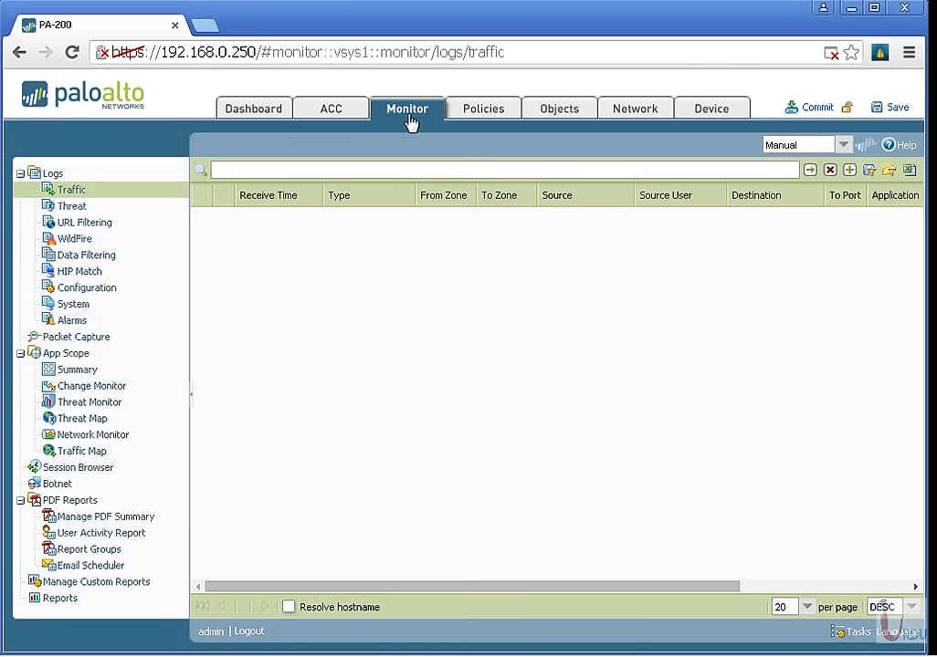
click(354, 114)
click(251, 118)
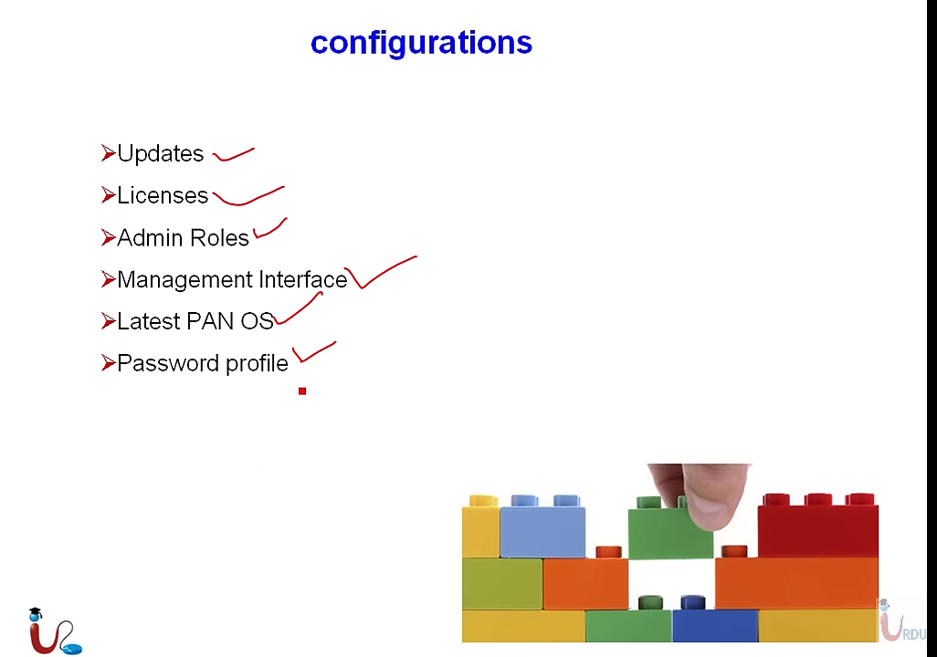
Advance the slideshow to the closing Thank you slide.
key(Right)
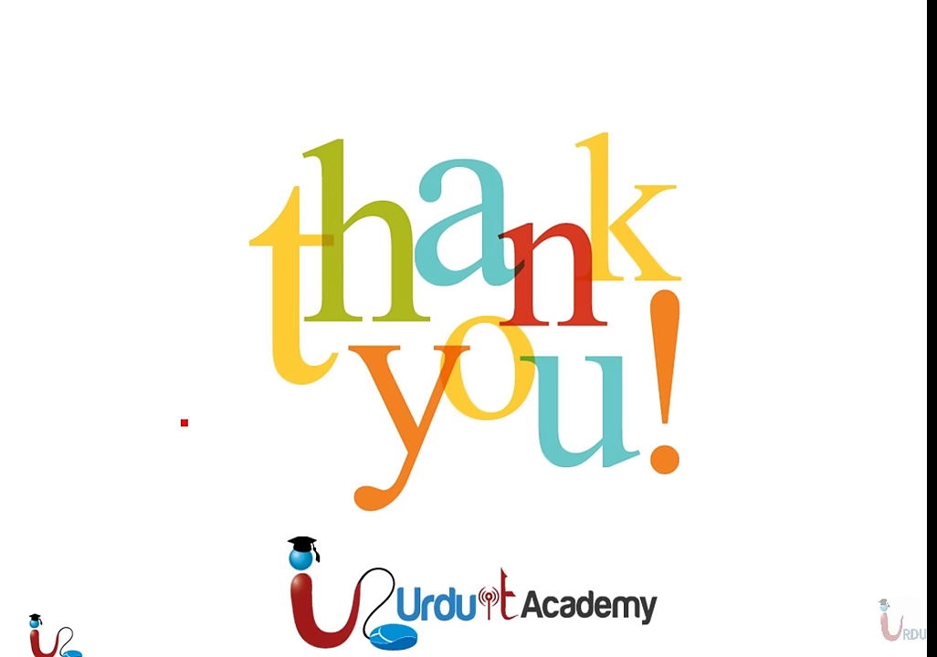